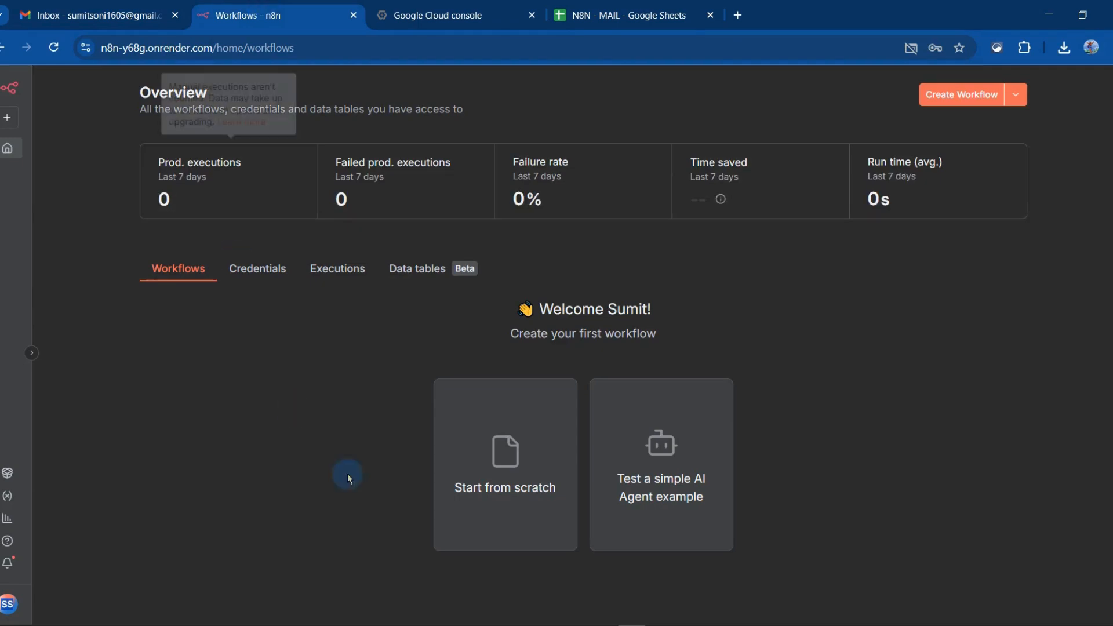
# Create a new workflow from scratch and name it n8n-email
pyautogui.click(468, 452)
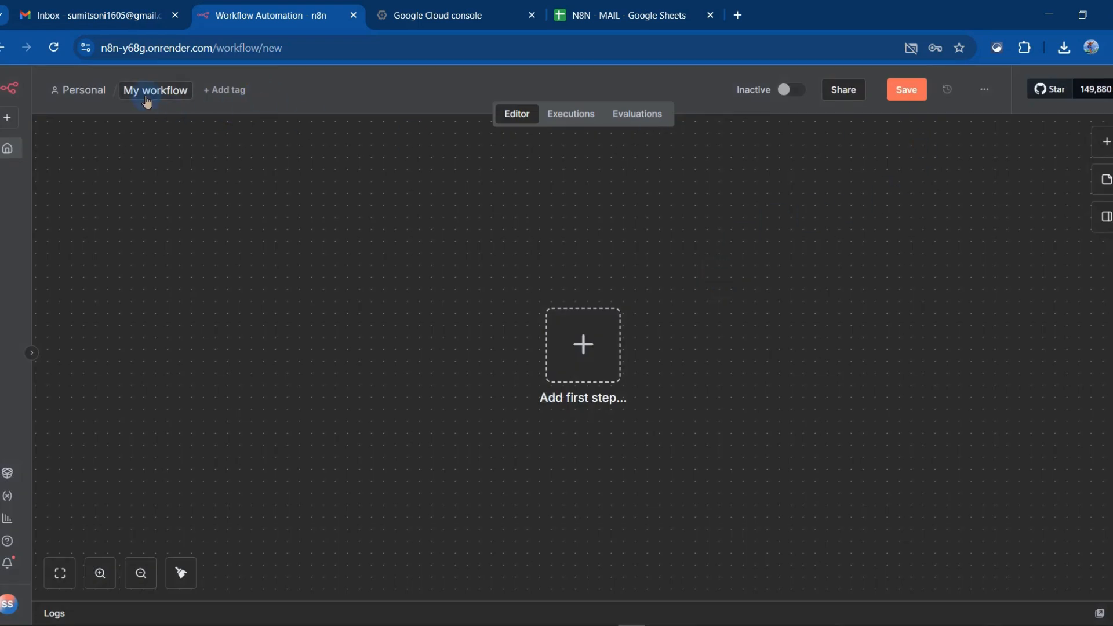
pyautogui.write('n8')
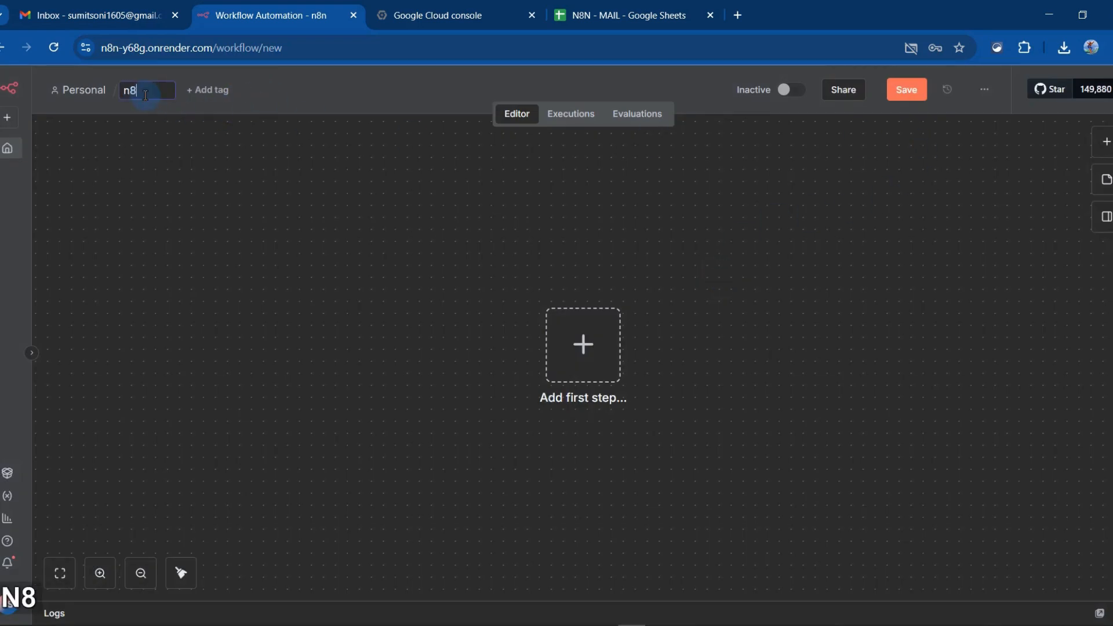
pyautogui.write('n email')
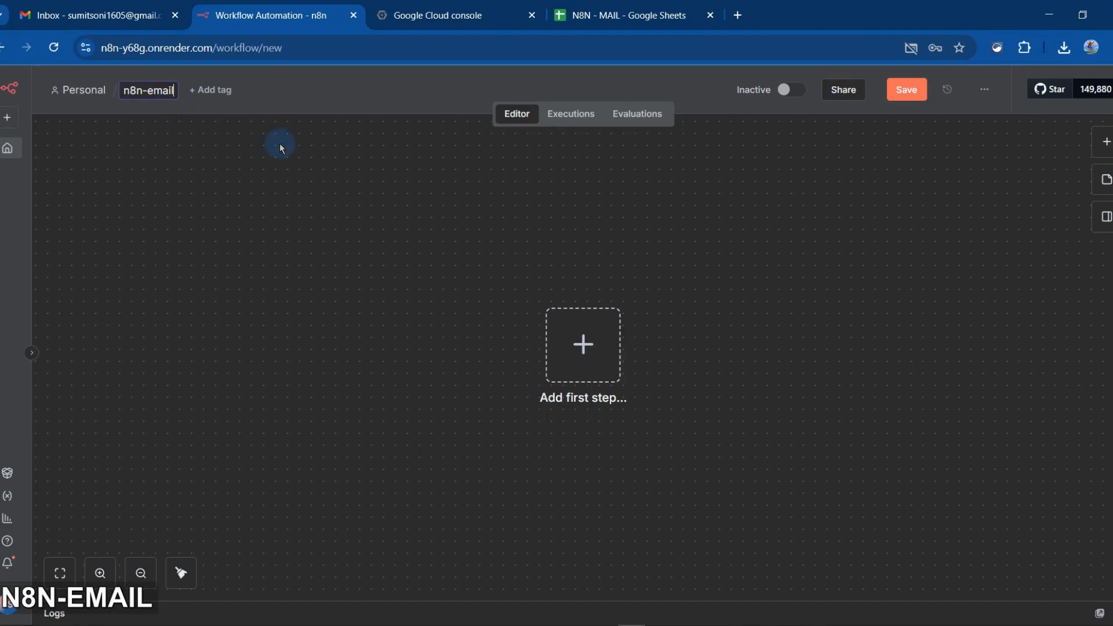
pyautogui.press('Return')
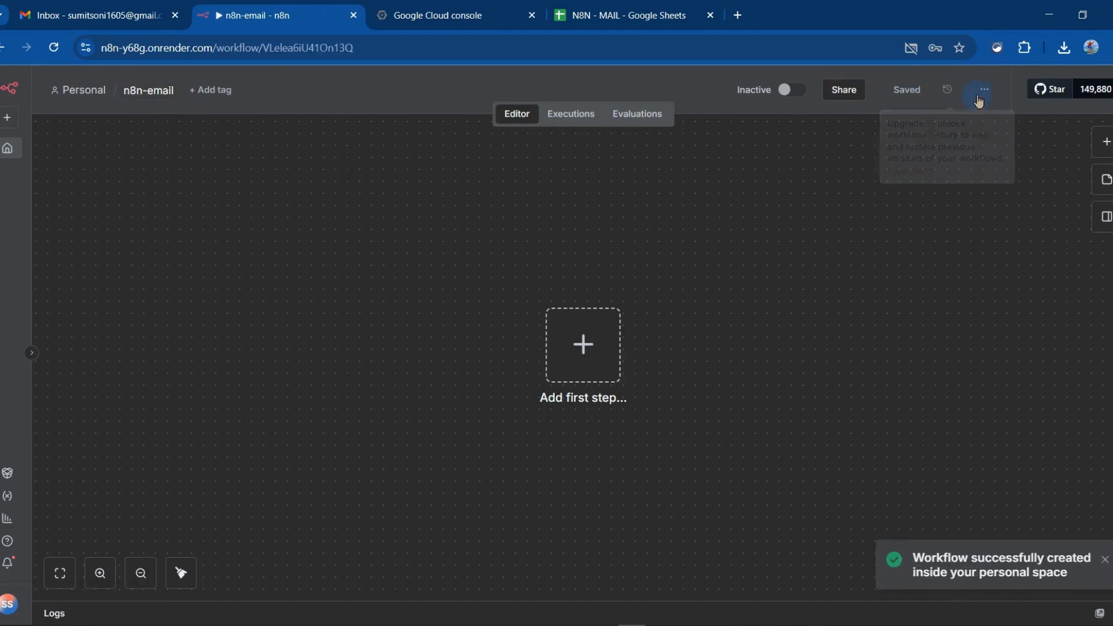
# Import the existing Google Sheets and Gmail mailing workflow onto the empty canvas and save it
pyautogui.click(980, 97)
pyautogui.click(974, 215)
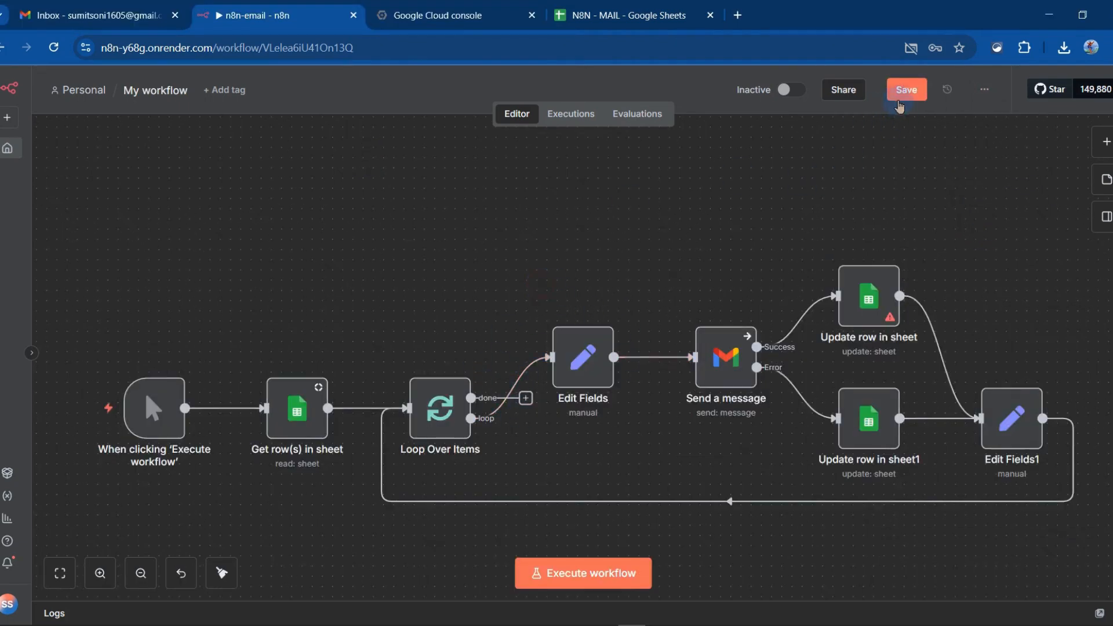
pyautogui.click(899, 101)
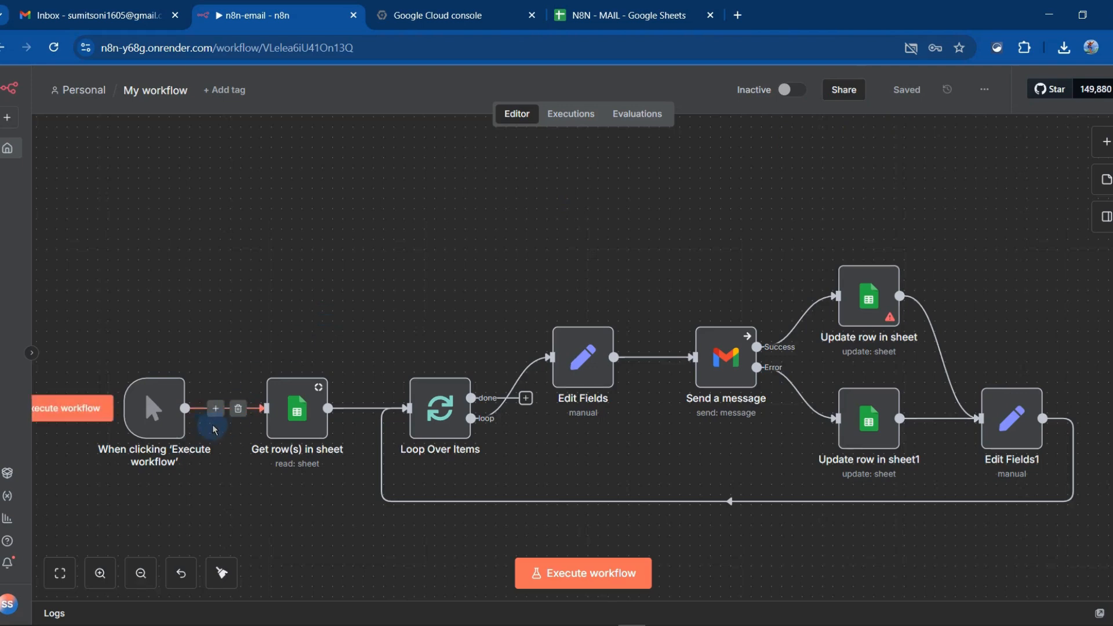
# Delete the existing Google Sheets account credential used by the Get row(s) in sheet node
pyautogui.scroll(-2, 376, 528)
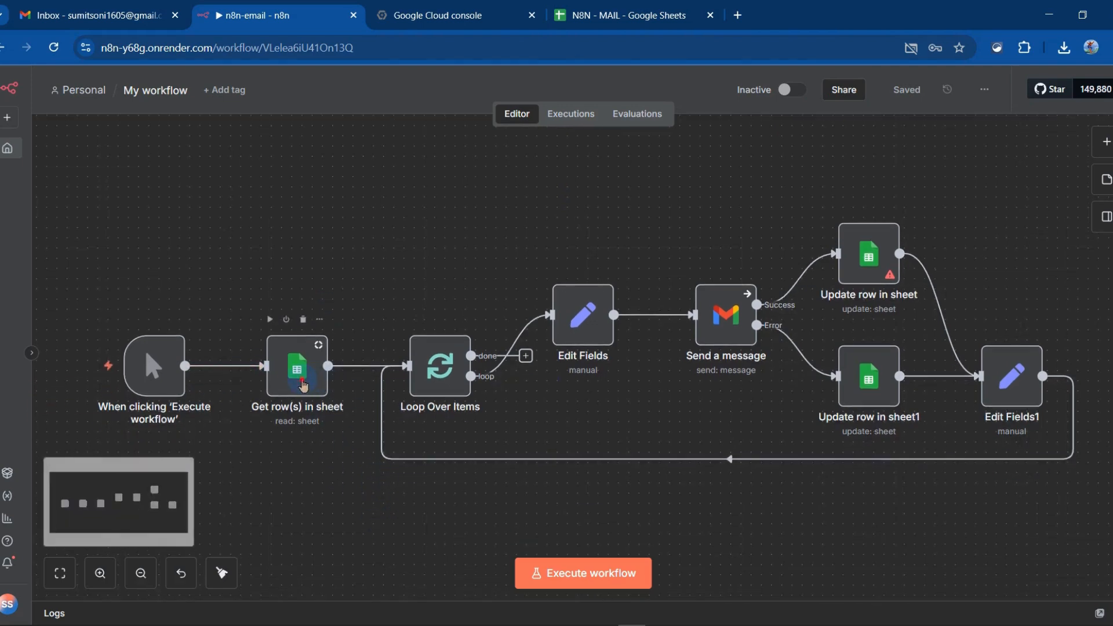
pyautogui.doubleClick(303, 385)
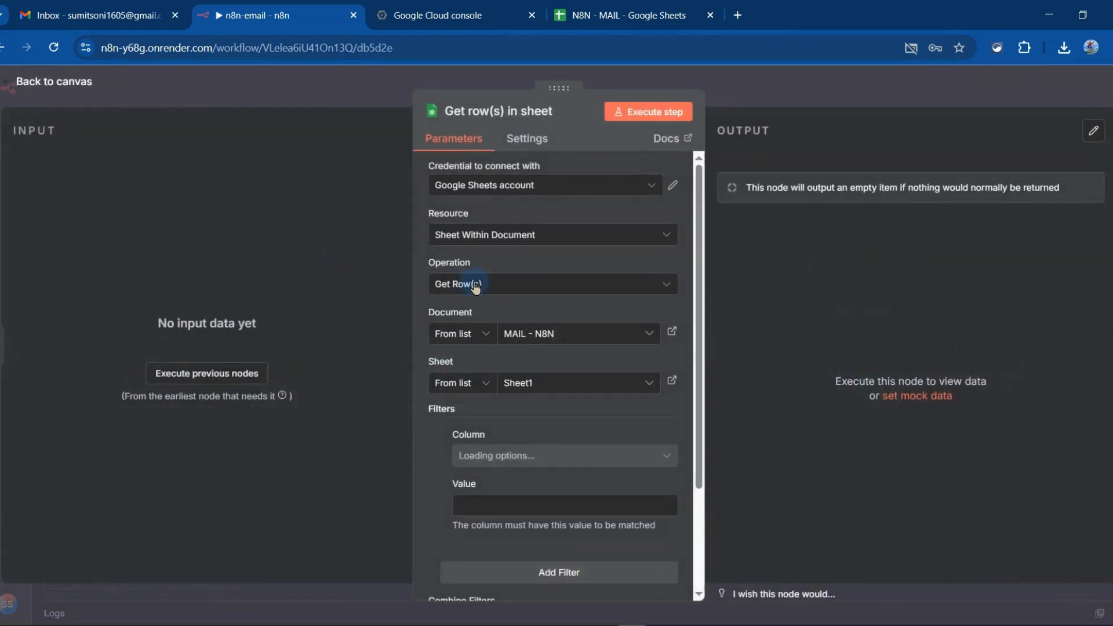
pyautogui.click(655, 192)
pyautogui.click(654, 192)
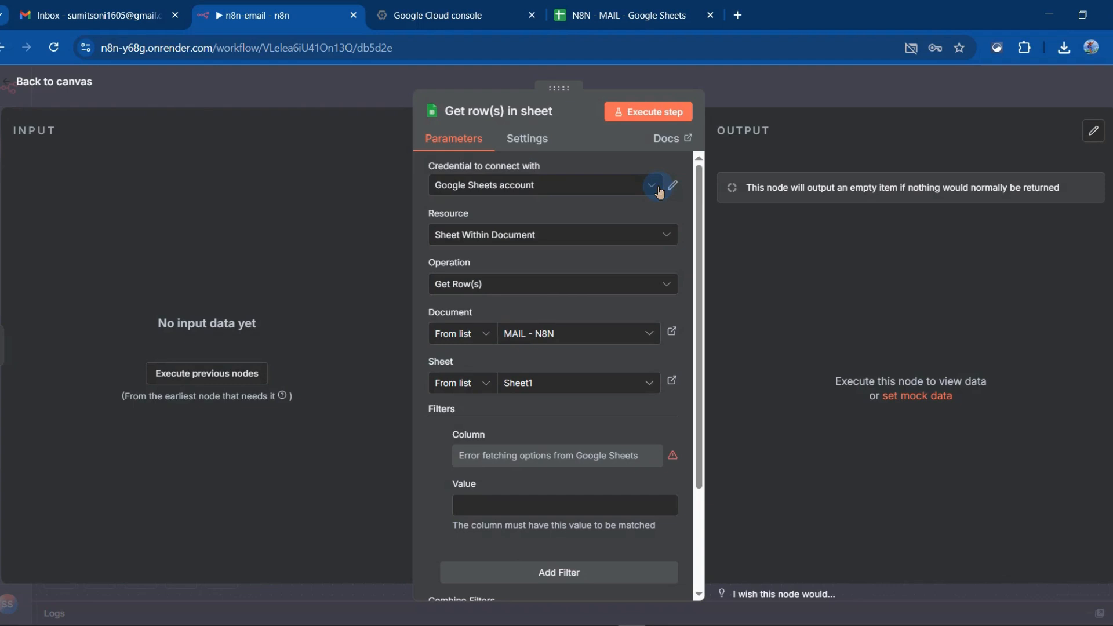
pyautogui.click(653, 192)
pyautogui.click(671, 185)
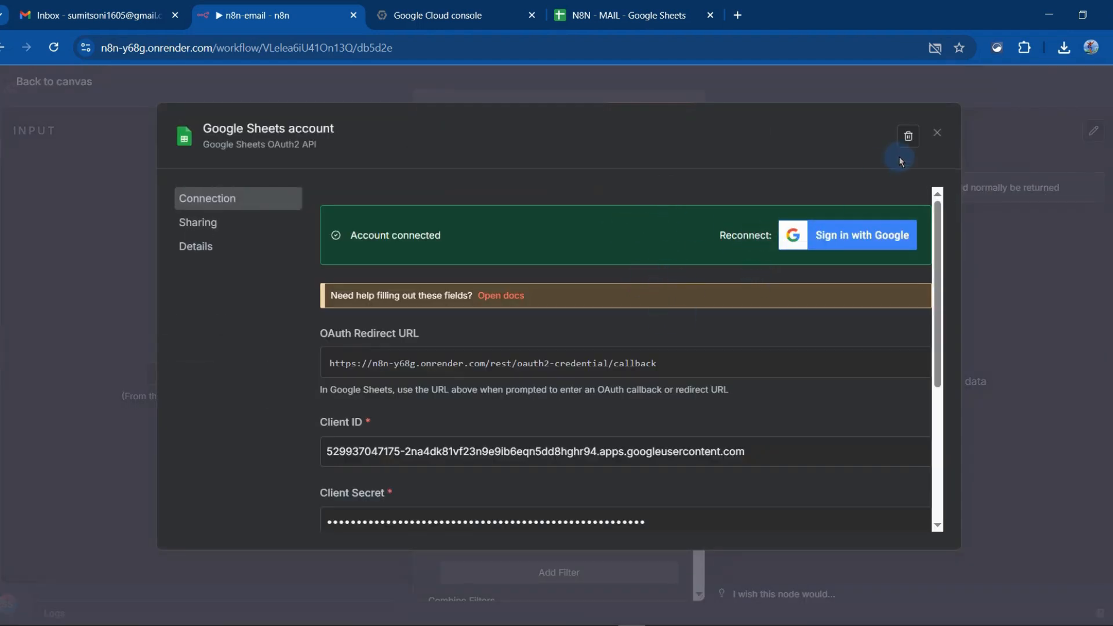
pyautogui.click(910, 145)
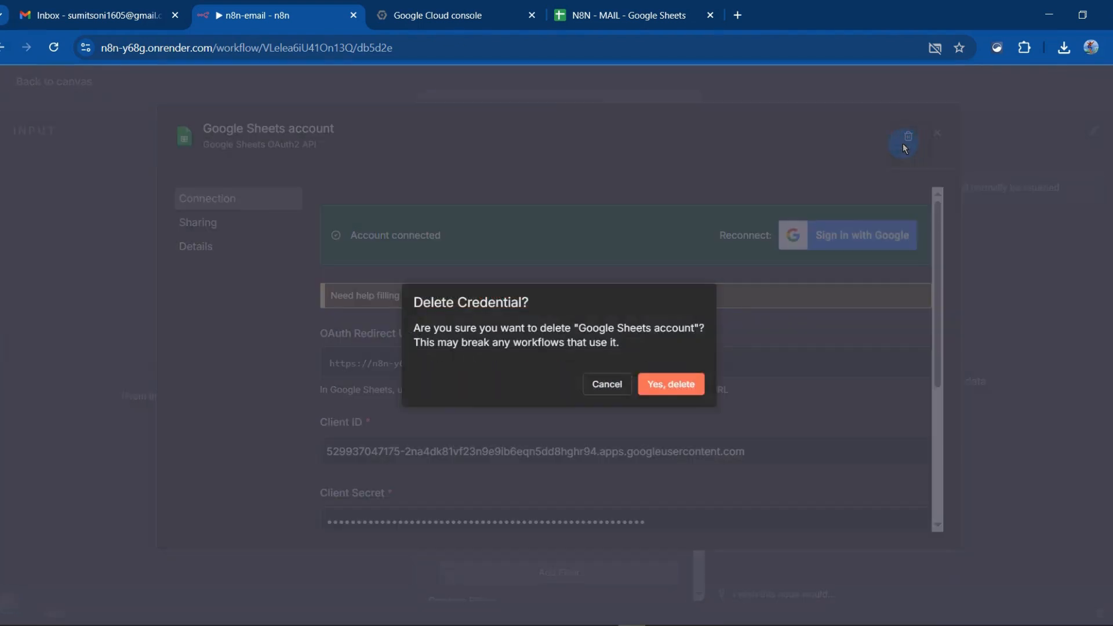
pyautogui.click(651, 386)
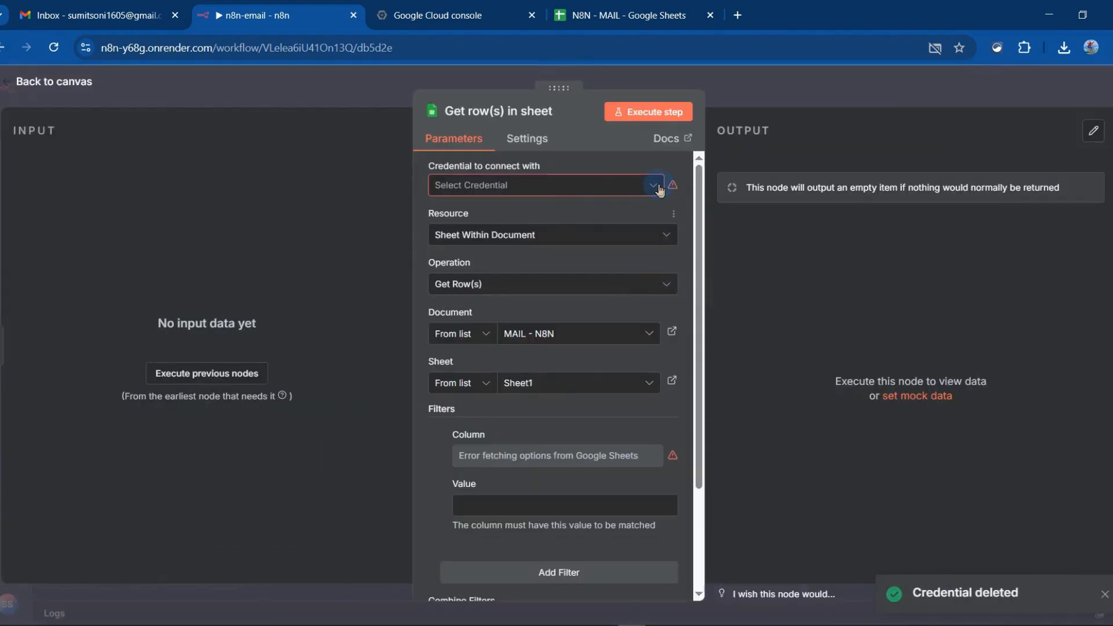
# Start a new Google Sheets OAuth2 credential for the Get row(s) in sheet node and show its Client ID and Client Secret fields
pyautogui.click(655, 186)
pyautogui.click(490, 224)
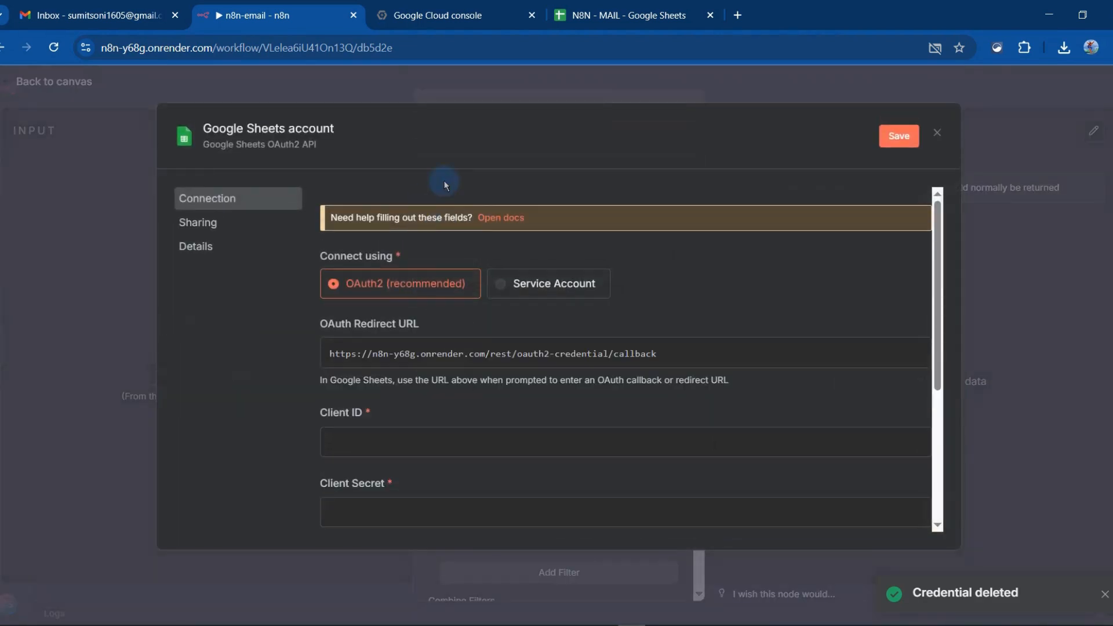
pyautogui.scroll(-3, 522, 427)
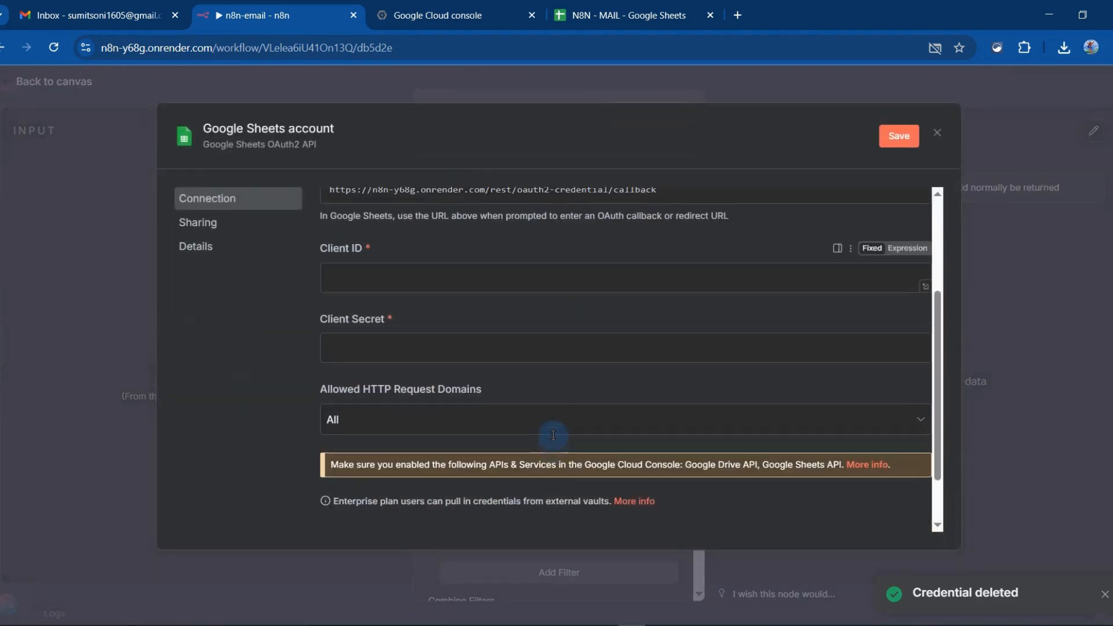
# Switch to the Google Cloud console and create a new project named n8n-buildingwithsumit
pyautogui.click(481, 12)
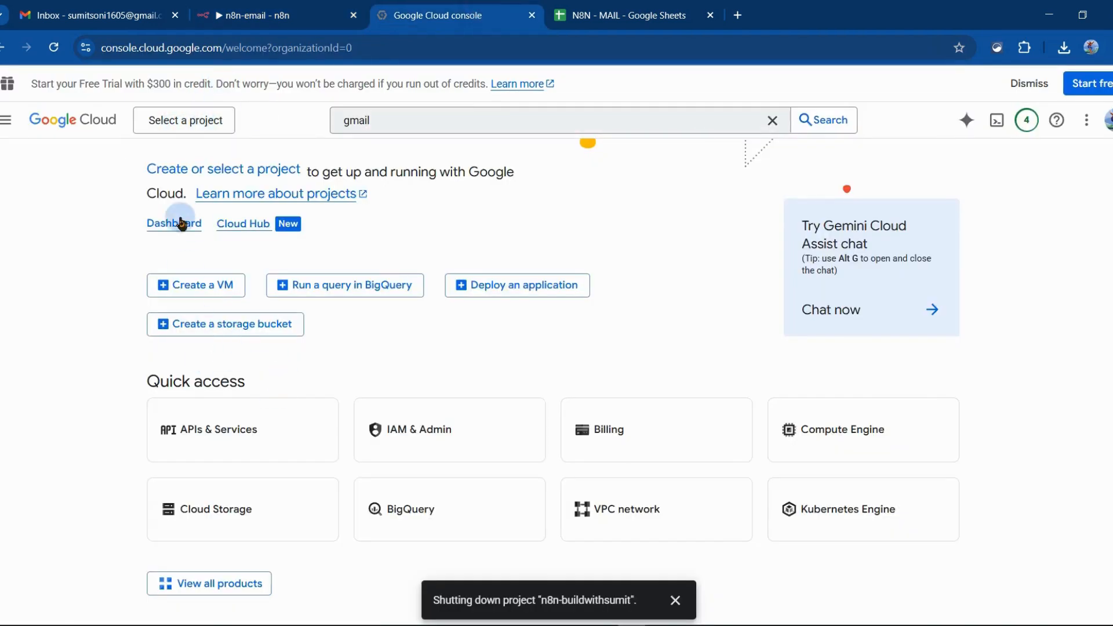
pyautogui.click(189, 124)
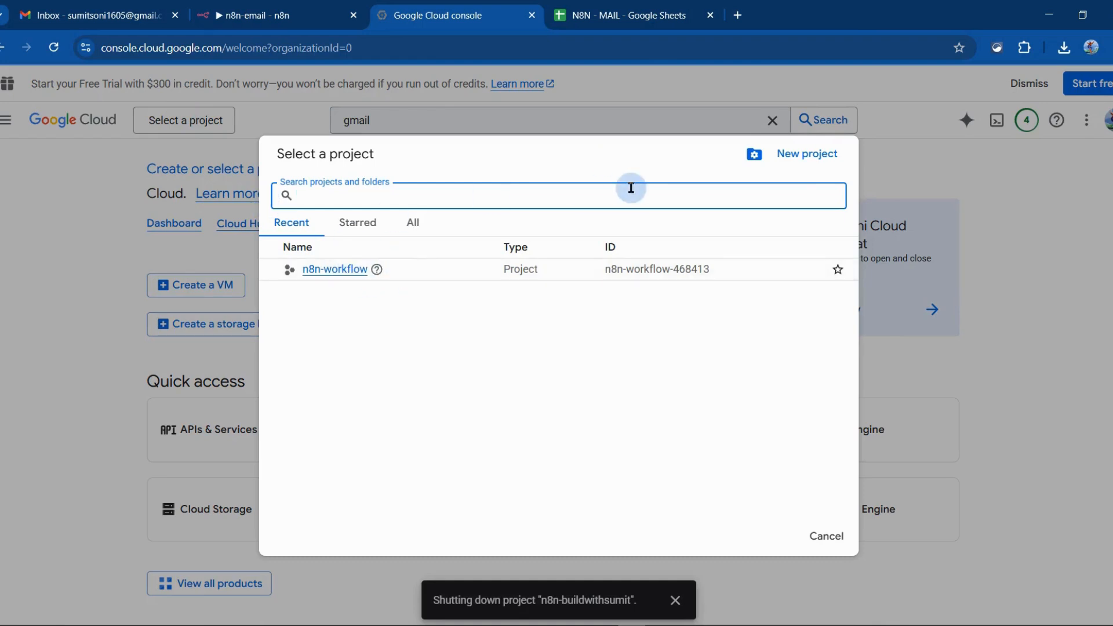
pyautogui.click(811, 164)
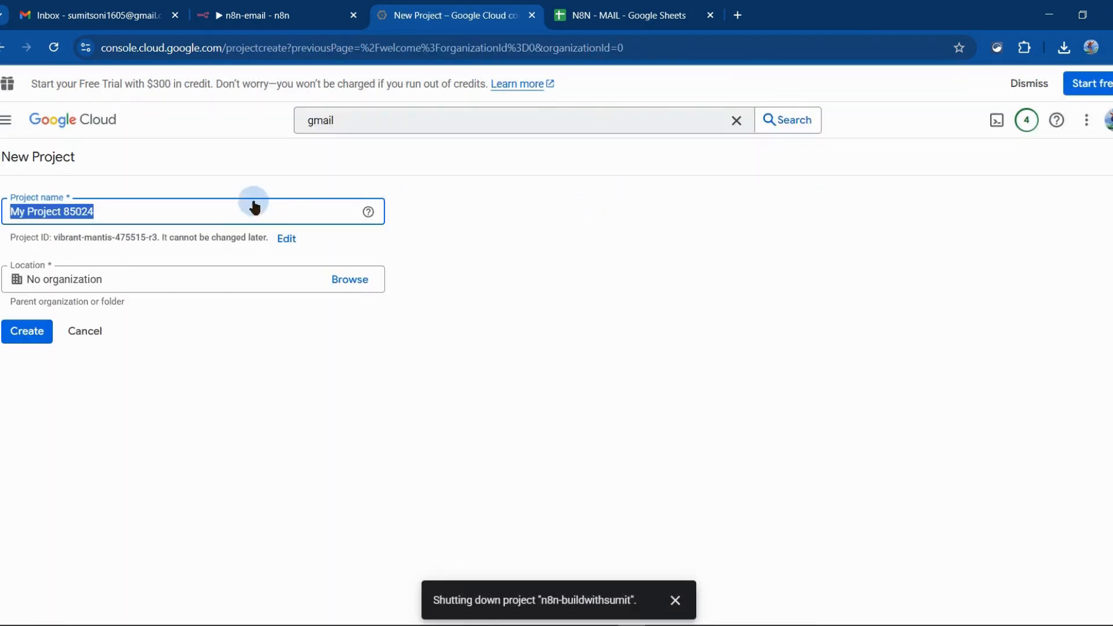
pyautogui.hotkey('ctrl', 'a')
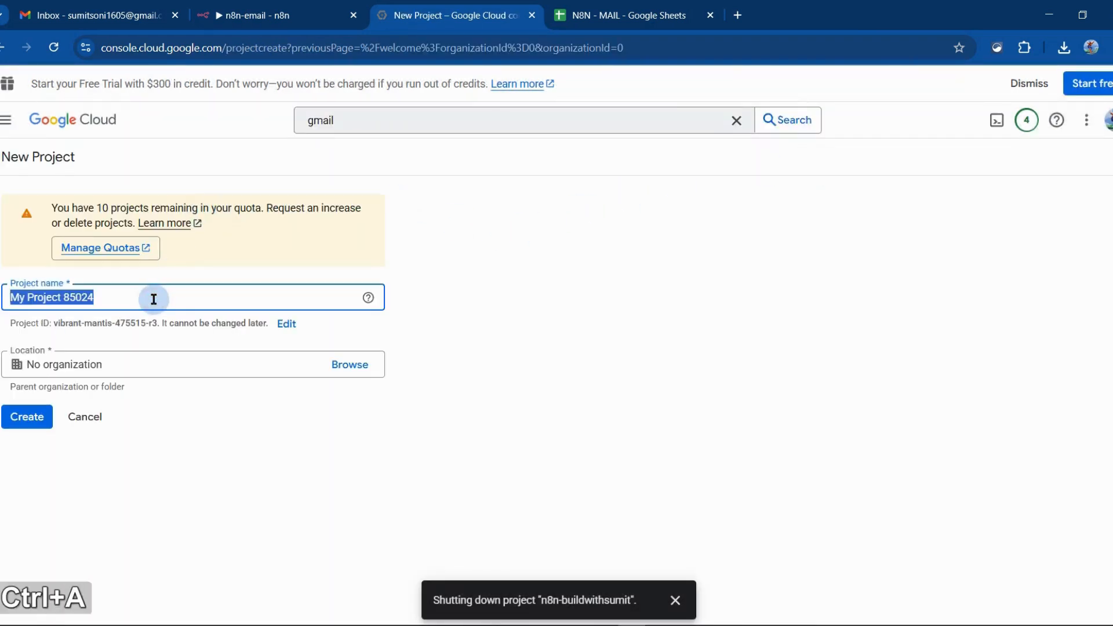
pyautogui.write('n8n-')
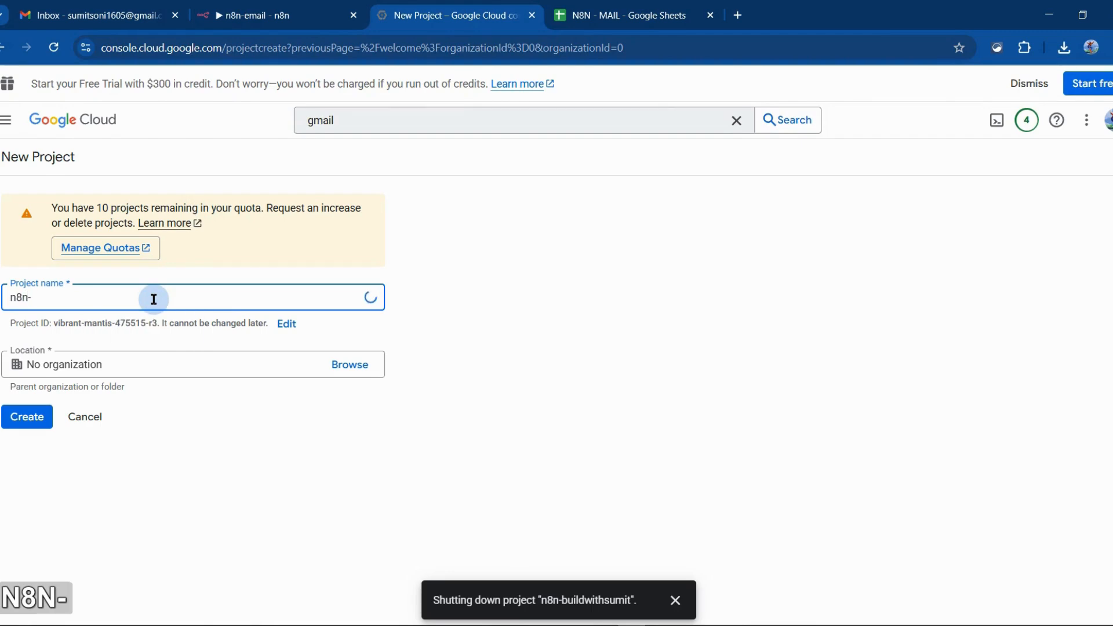
pyautogui.write('buildingiw')
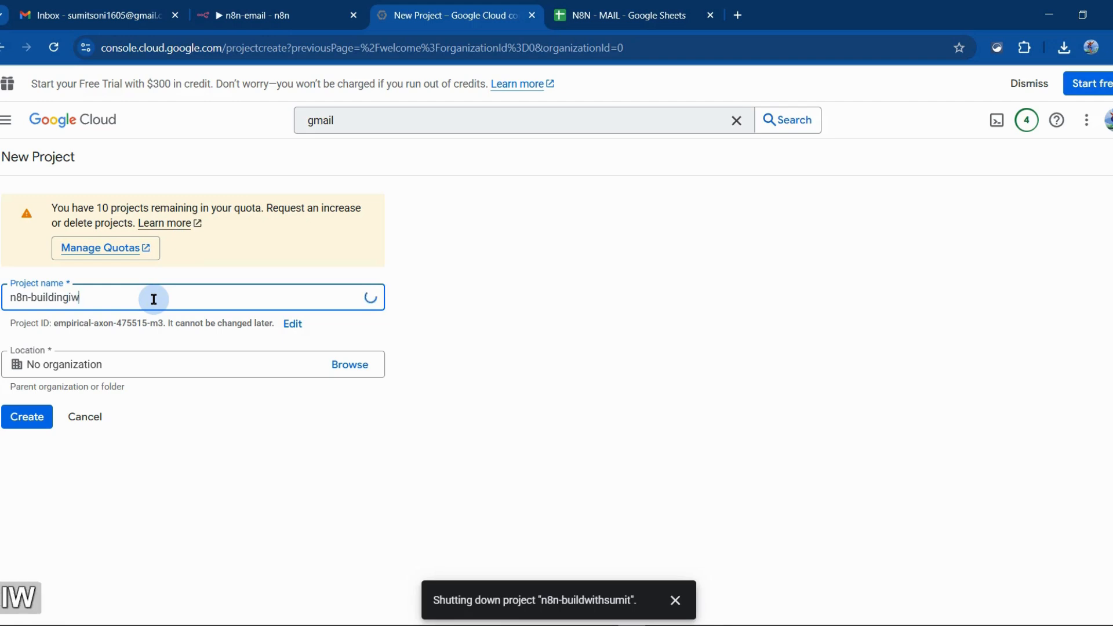
pyautogui.write('th')
pyautogui.press('BackSpace')
pyautogui.press('BackSpace')
pyautogui.press('BackSpace')
pyautogui.press('BackSpace')
pyautogui.write('with')
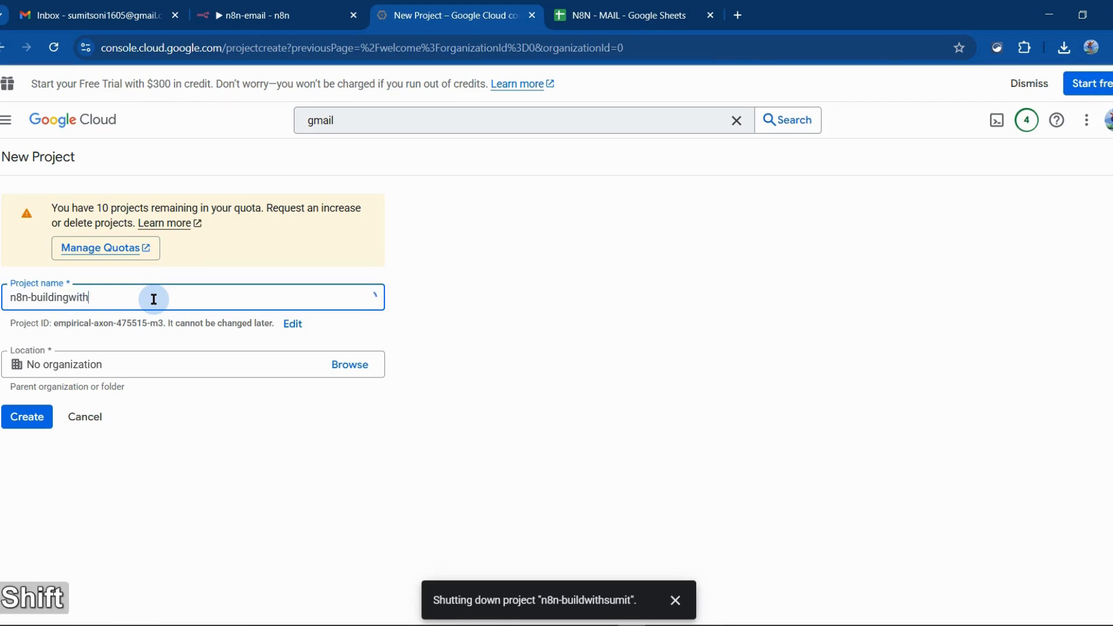
pyautogui.write('sumit')
pyautogui.click(36, 419)
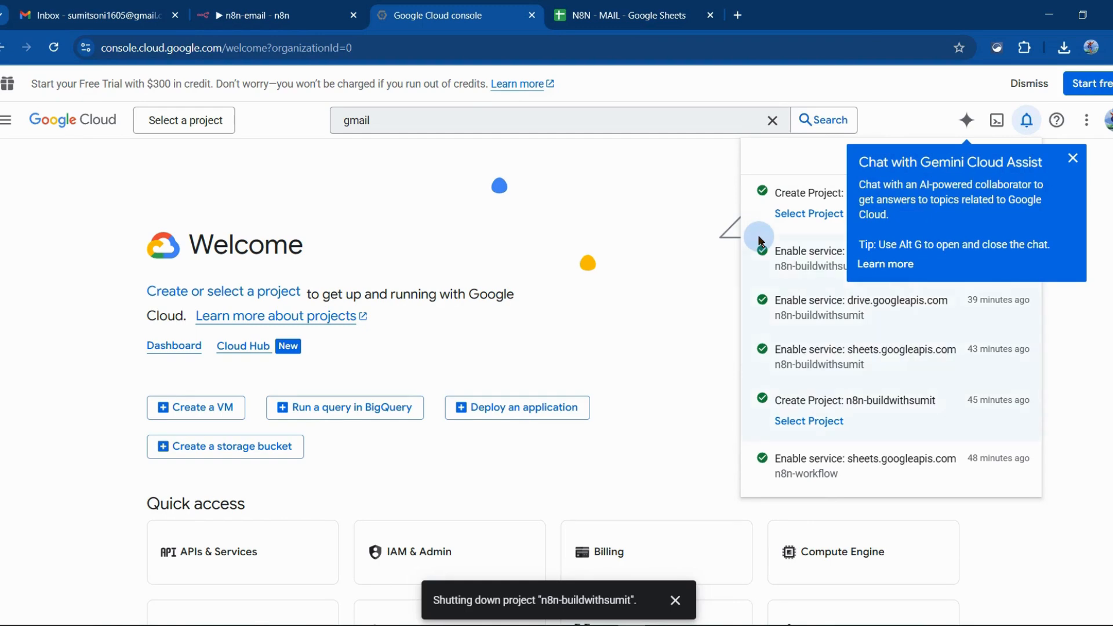
# Select the newly created project and open its APIs & Services page with the navigation menu closed
pyautogui.click(782, 211)
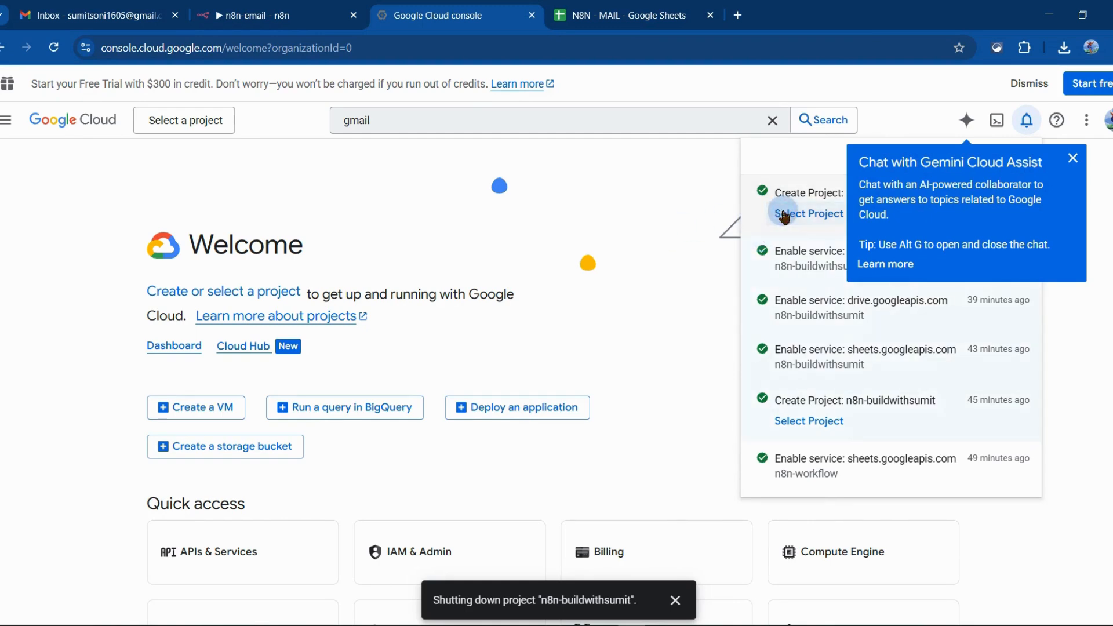
pyautogui.click(799, 213)
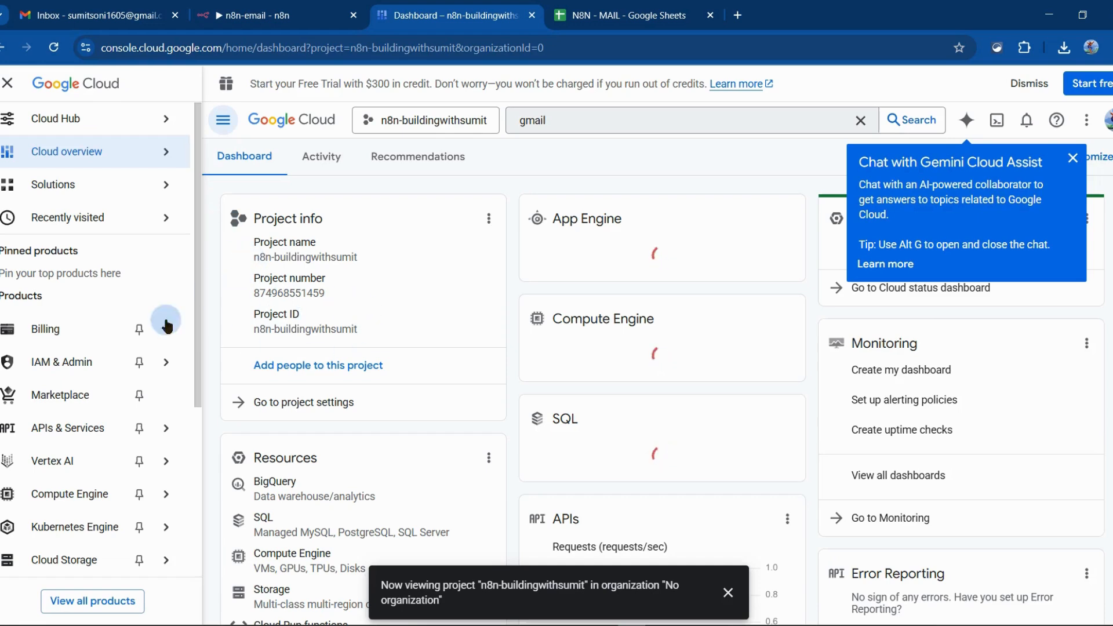
pyautogui.moveTo(160, 362)
pyautogui.scroll(-5, 469, 377)
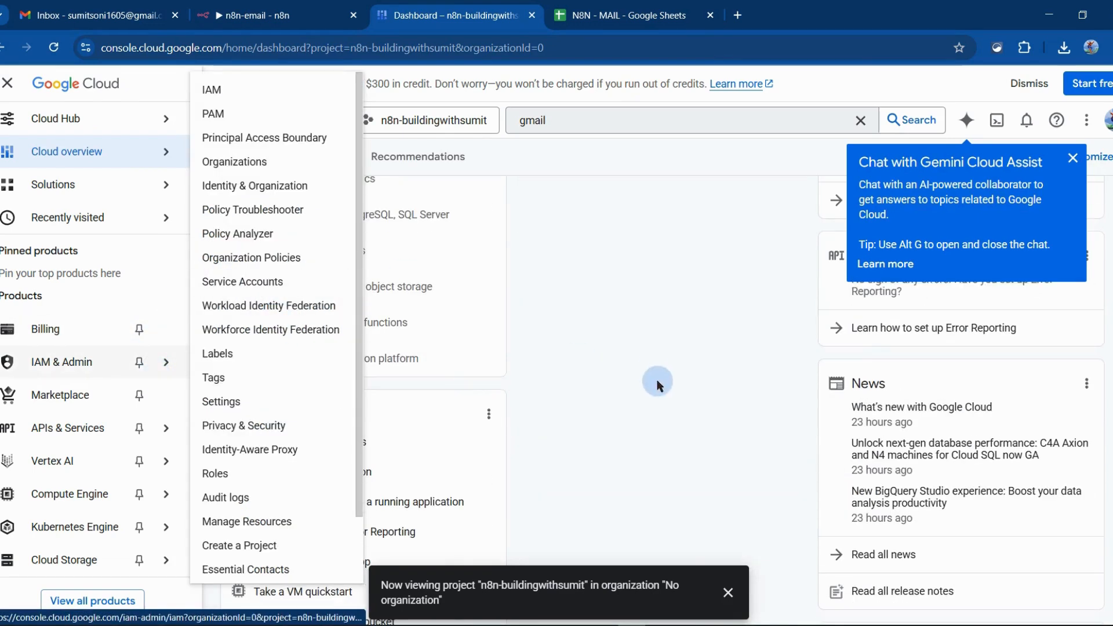
pyautogui.scroll(3, 462, 325)
pyautogui.scroll(-3, 371, 380)
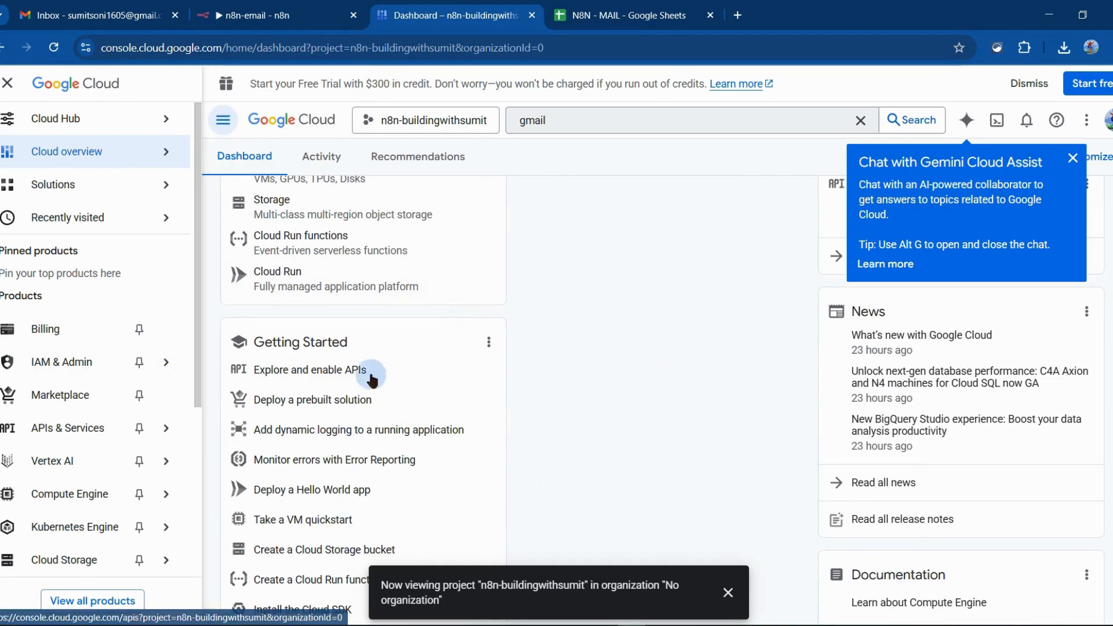
pyautogui.click(304, 374)
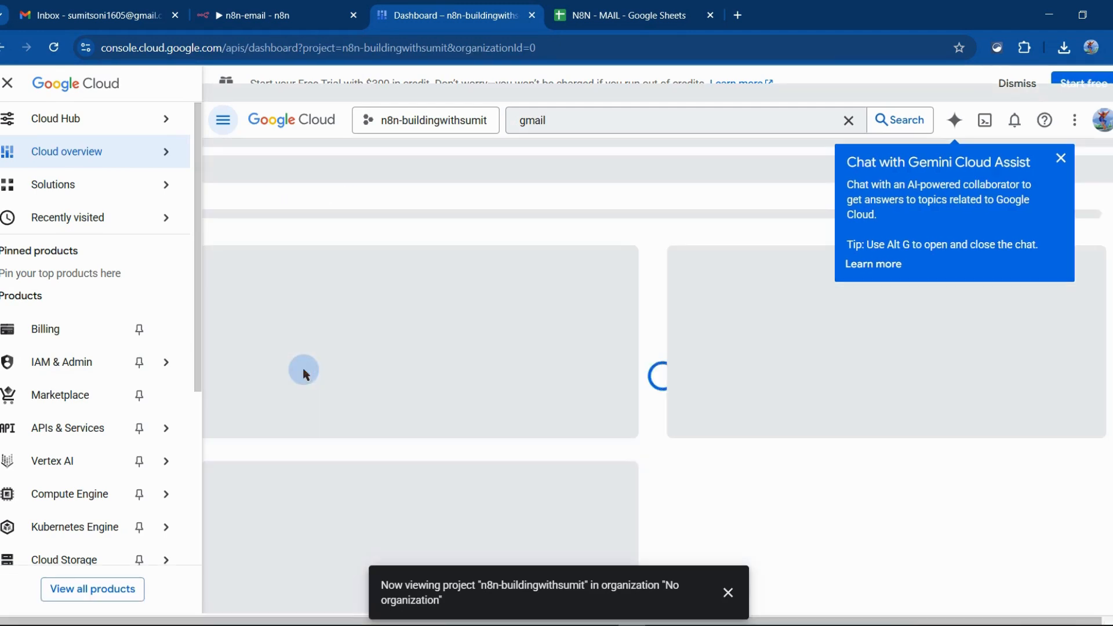
pyautogui.click(10, 86)
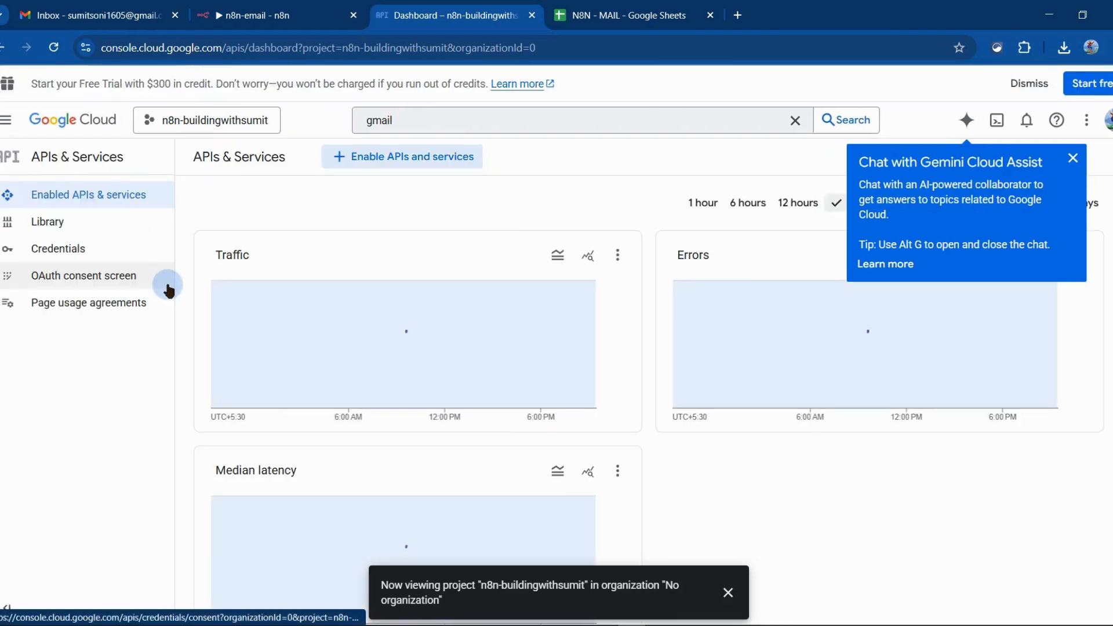
# Start the project's OAuth consent configuration, with n8n-buildingwithsumit as app name and the account's own e-mail as user support e-mail
pyautogui.click(95, 288)
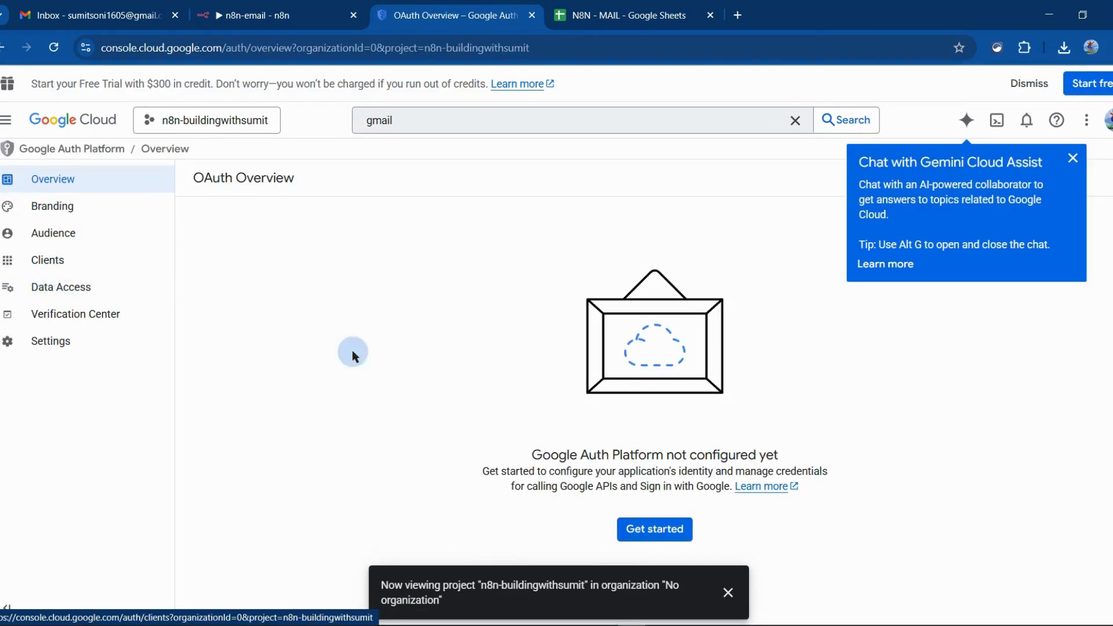
pyautogui.click(657, 534)
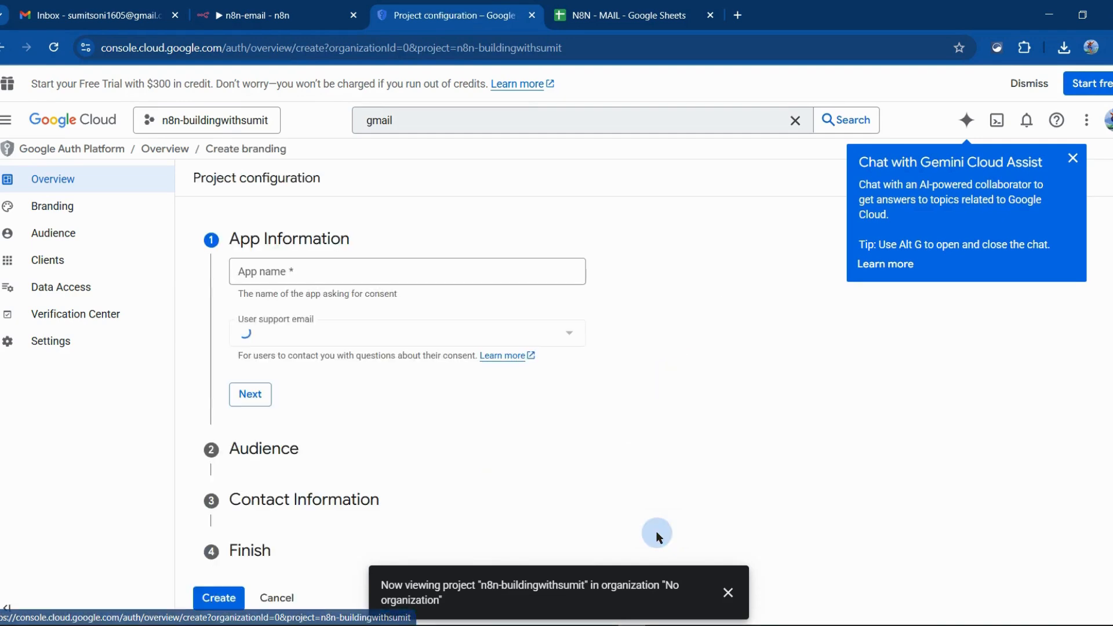
pyautogui.click(265, 269)
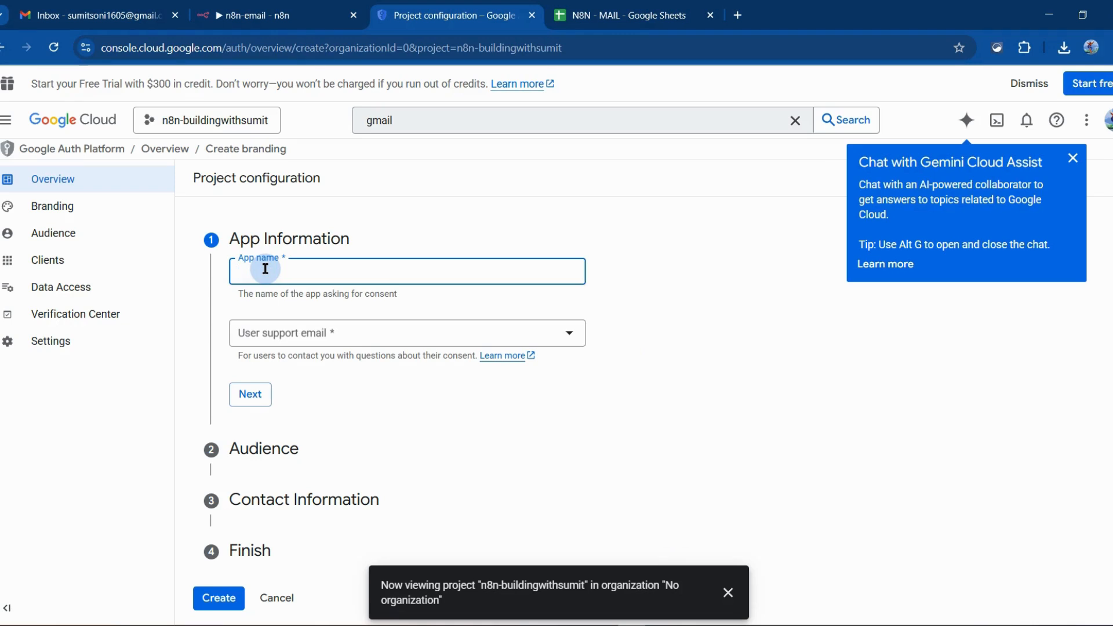
pyautogui.write('n8')
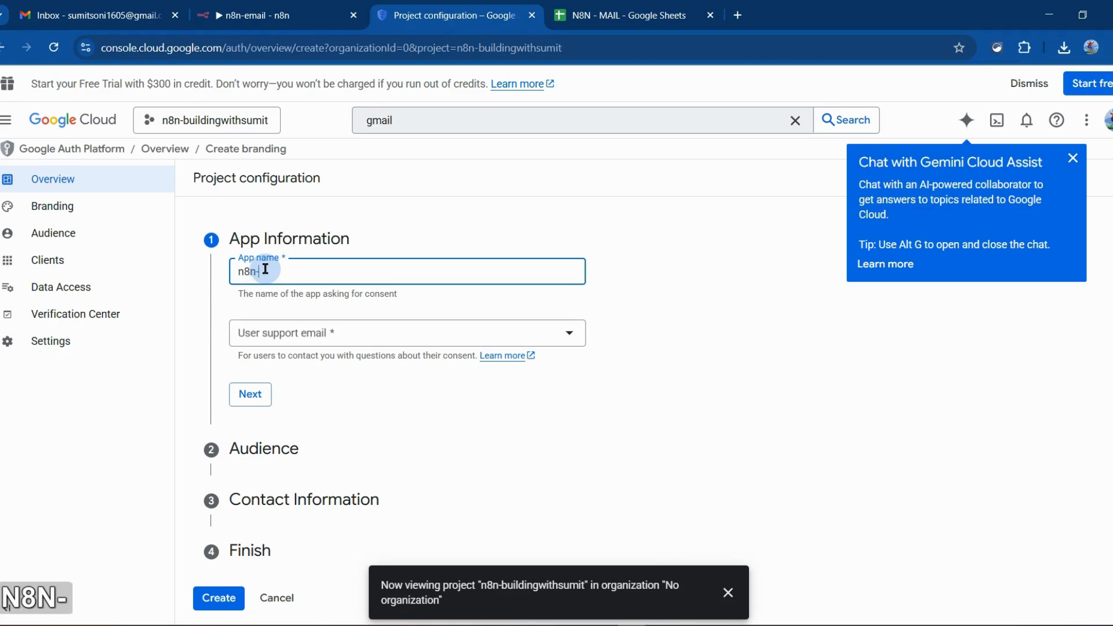
pyautogui.write('n-')
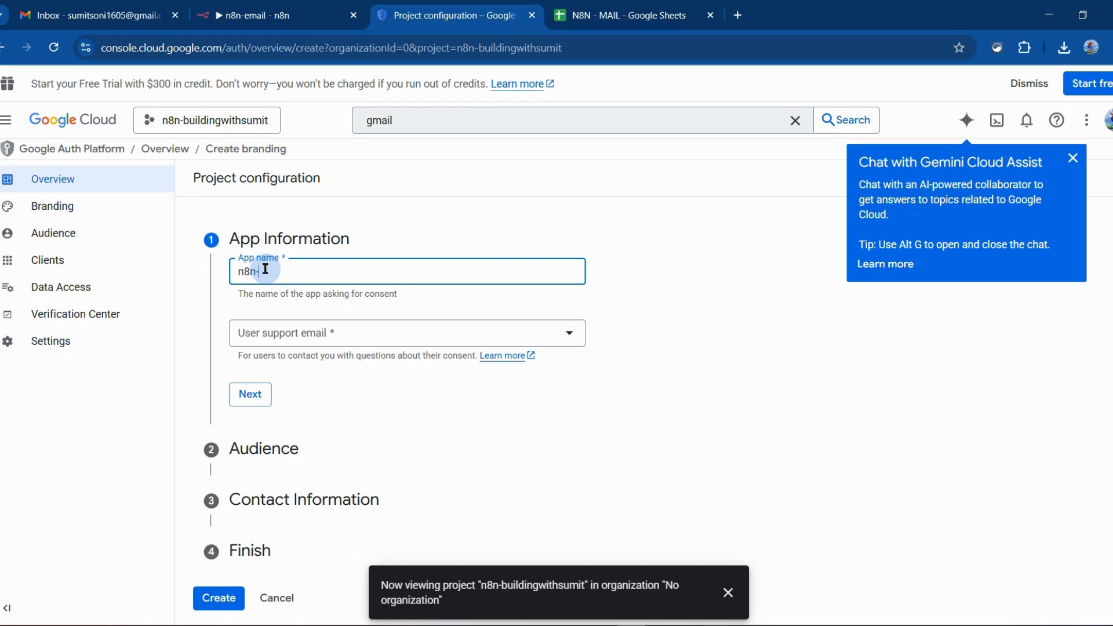
pyautogui.write('buildingwithsumit')
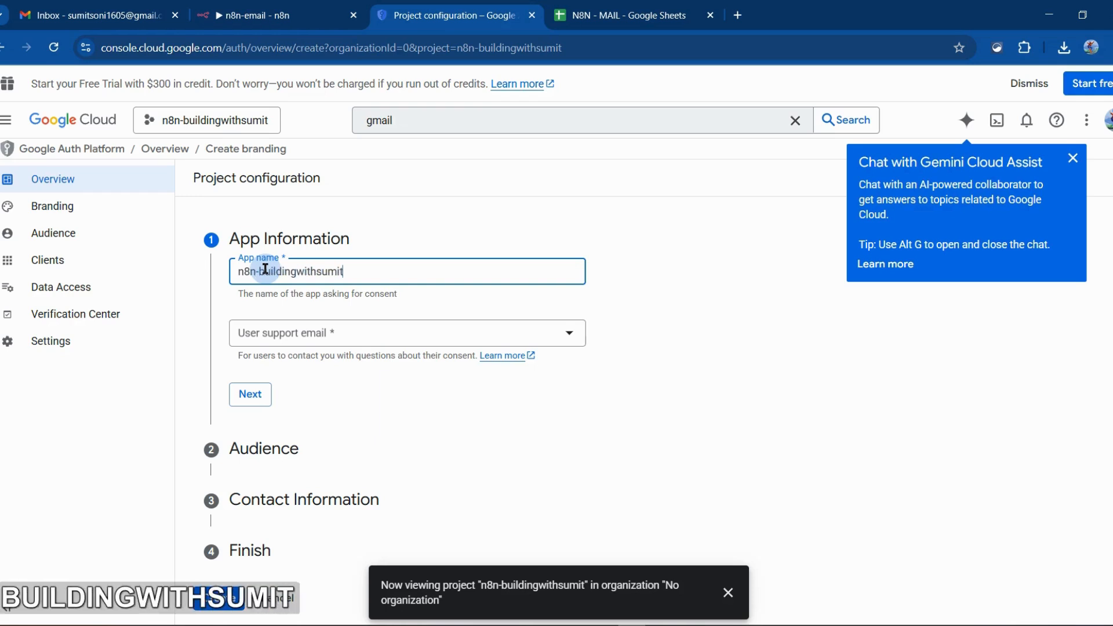
pyautogui.click(283, 333)
pyautogui.click(285, 345)
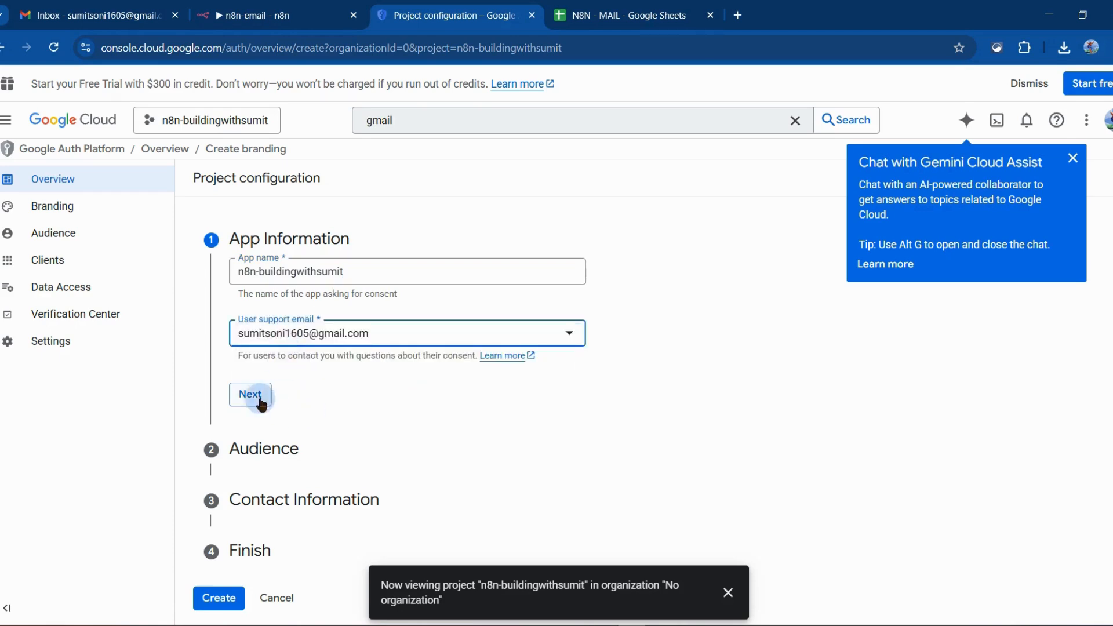
pyautogui.click(250, 393)
# Complete the OAuth consent configuration with External audience, the account's own e-mail as contact address, and the User Data Policy accepted
pyautogui.click(242, 416)
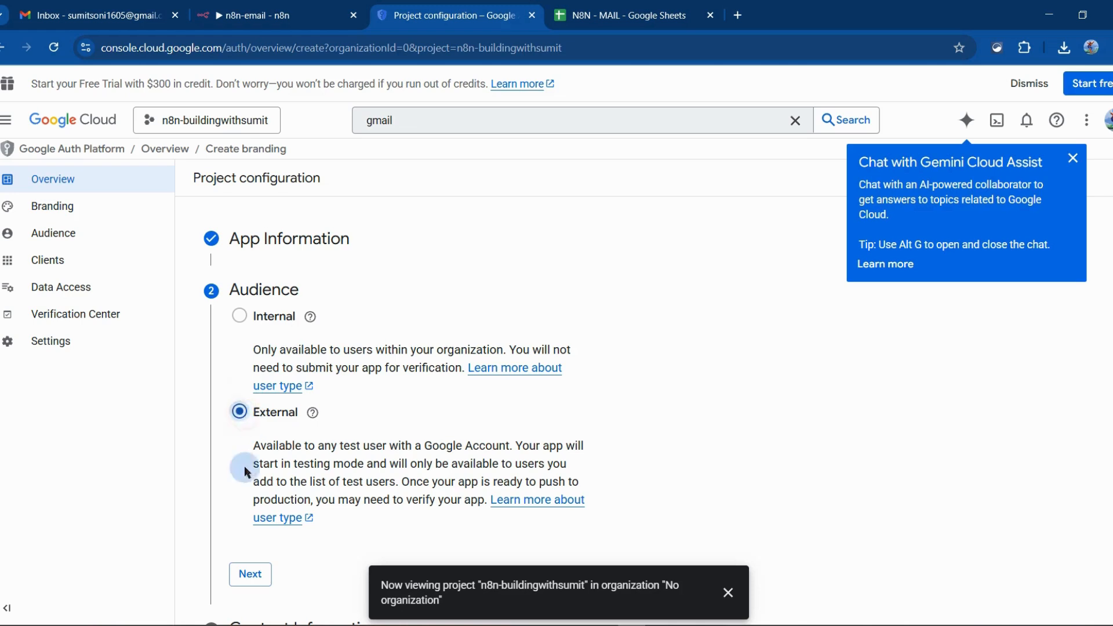
pyautogui.click(250, 574)
pyautogui.click(308, 374)
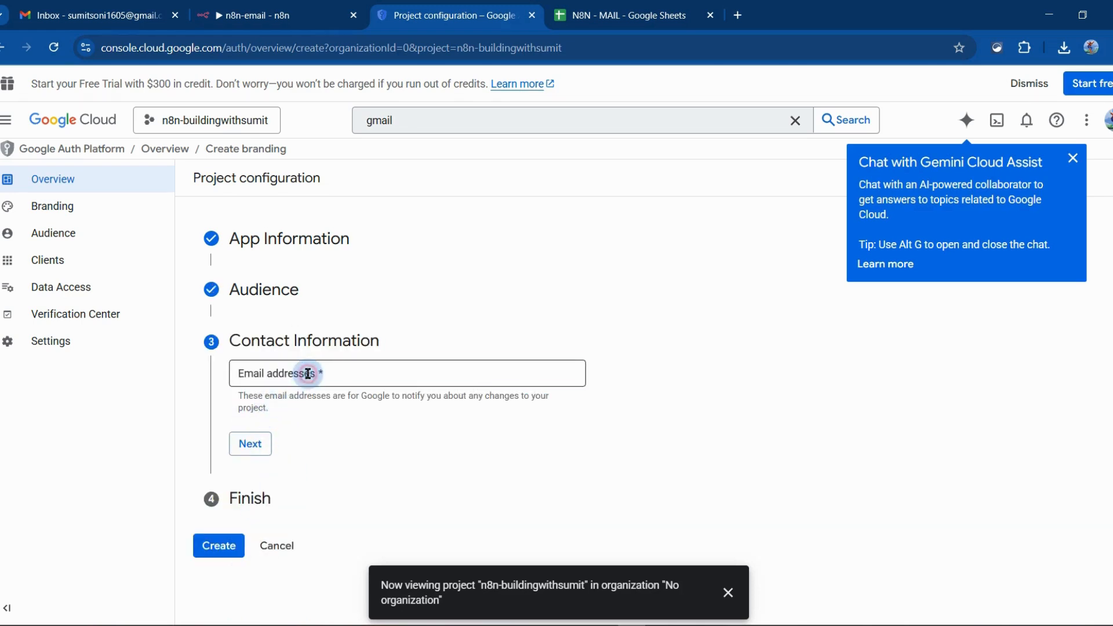
pyautogui.click(364, 409)
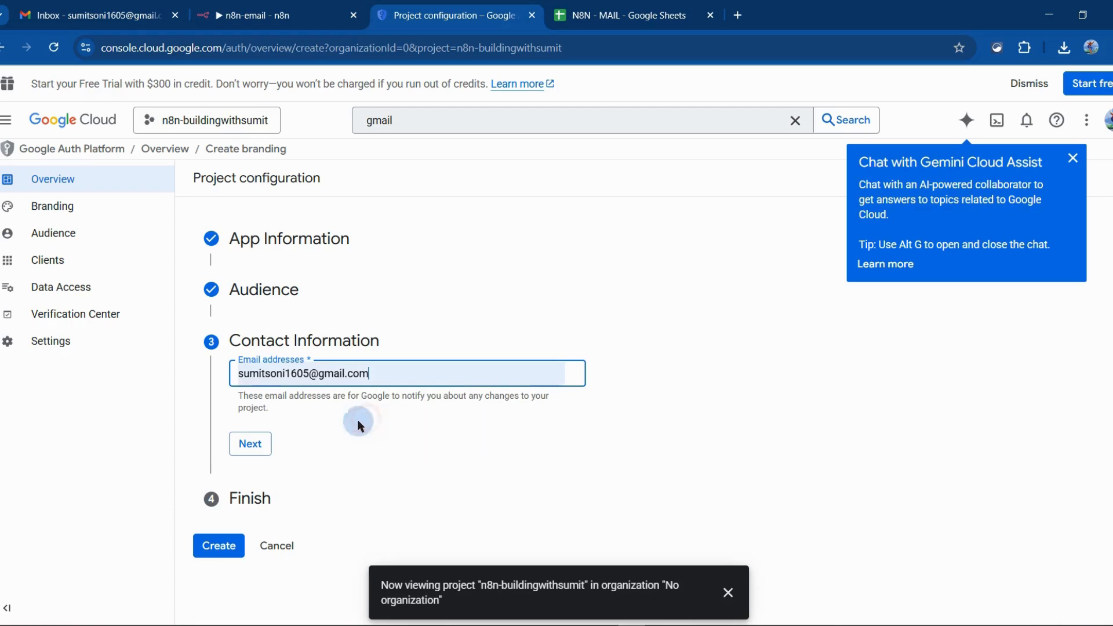
pyautogui.click(251, 445)
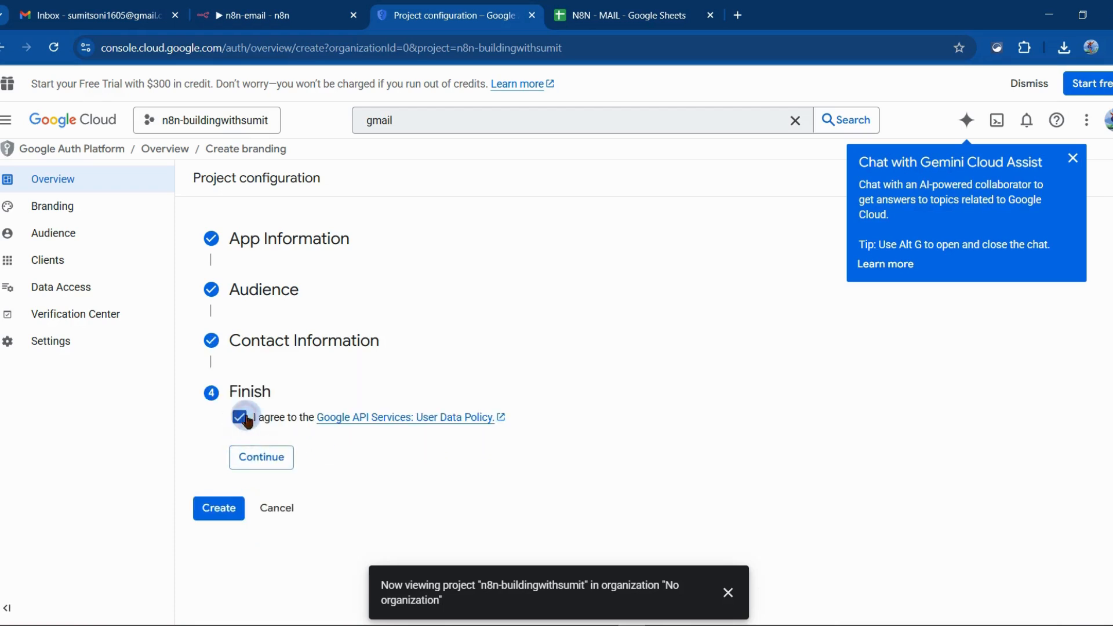
pyautogui.click(249, 458)
pyautogui.click(220, 444)
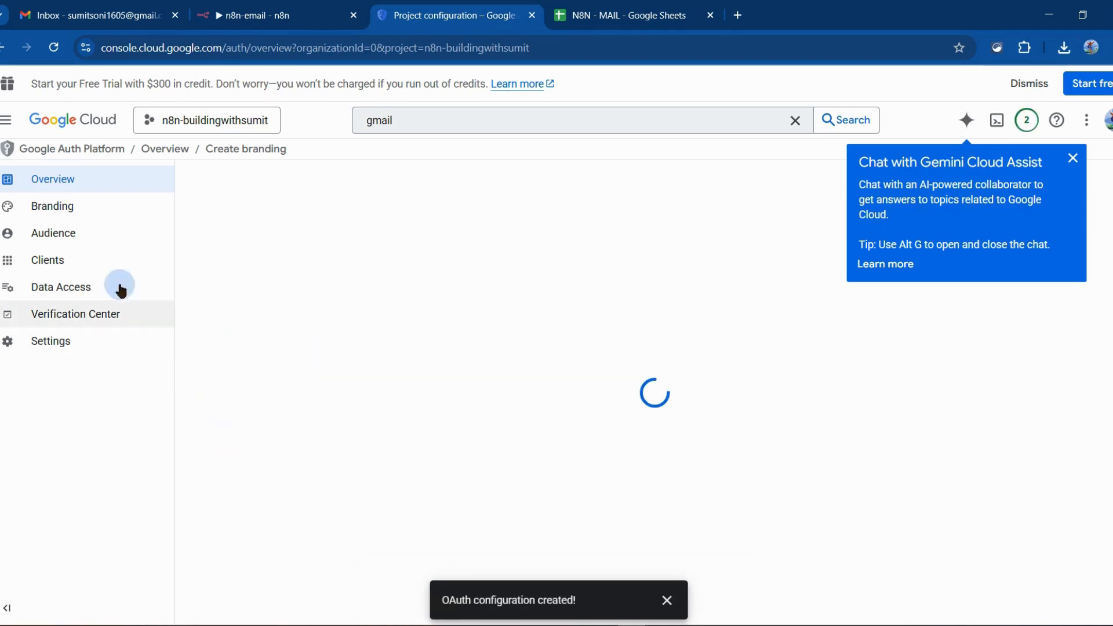
# Publish the app from the OAuth audience settings and confirm pushing it to production
pyautogui.click(60, 238)
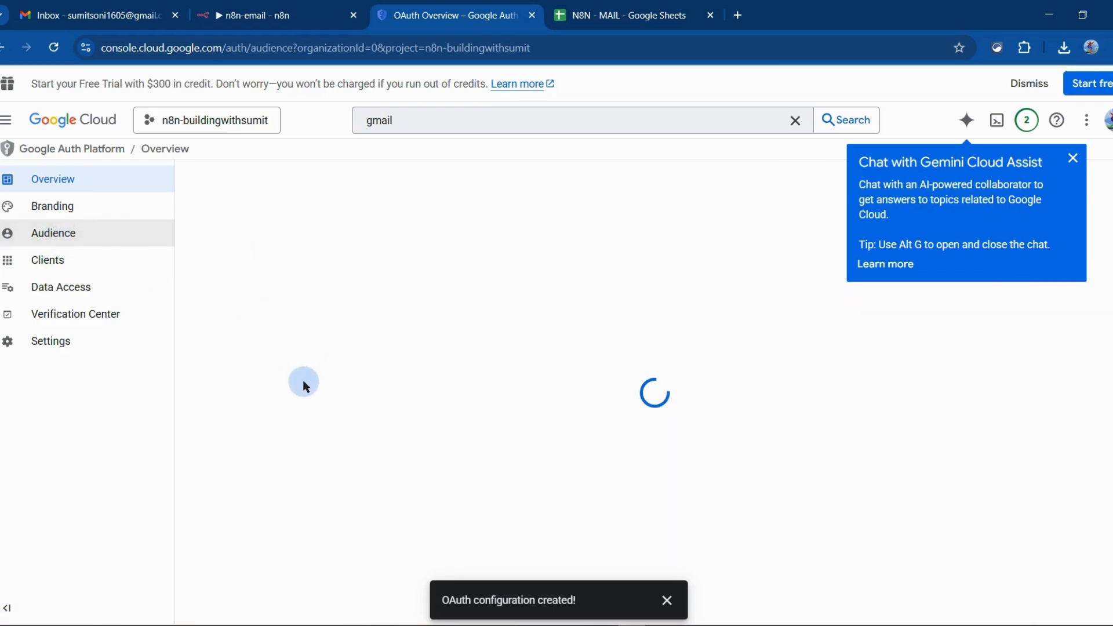
pyautogui.click(227, 299)
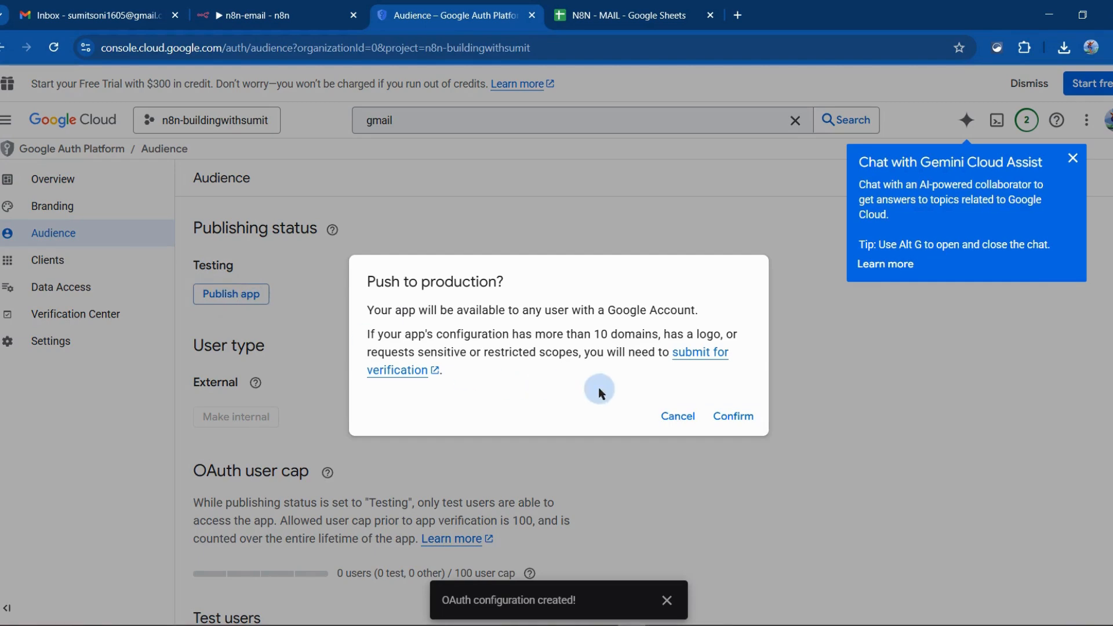
pyautogui.click(721, 417)
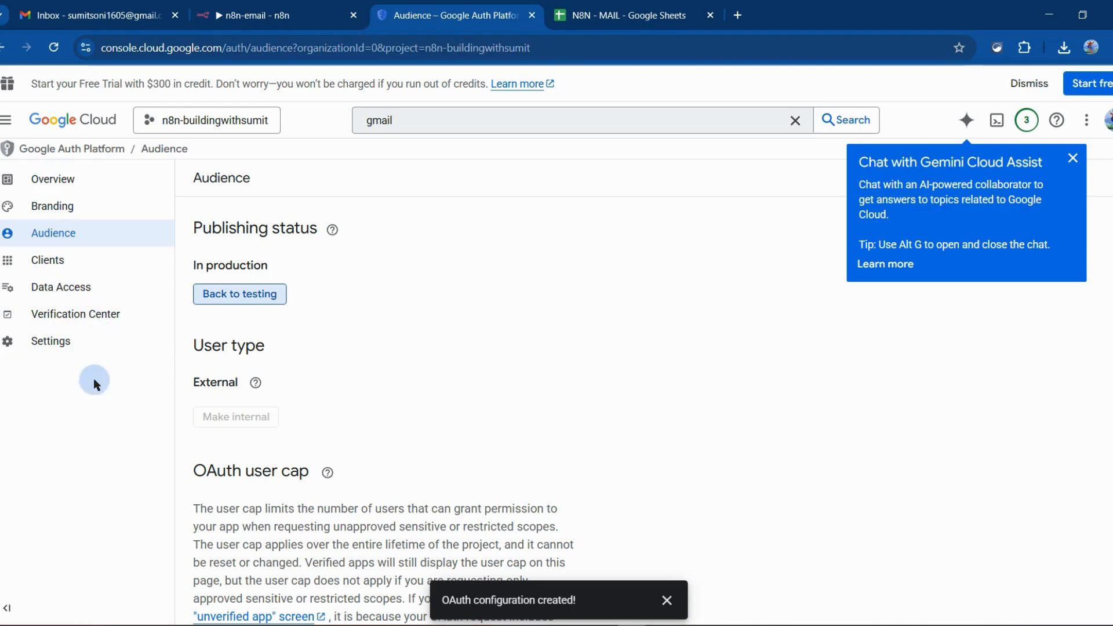
# Reselect the n8n-buildingwithsumit project, then search the console for "sheet" and enable the Google Sheets API
pyautogui.click(191, 120)
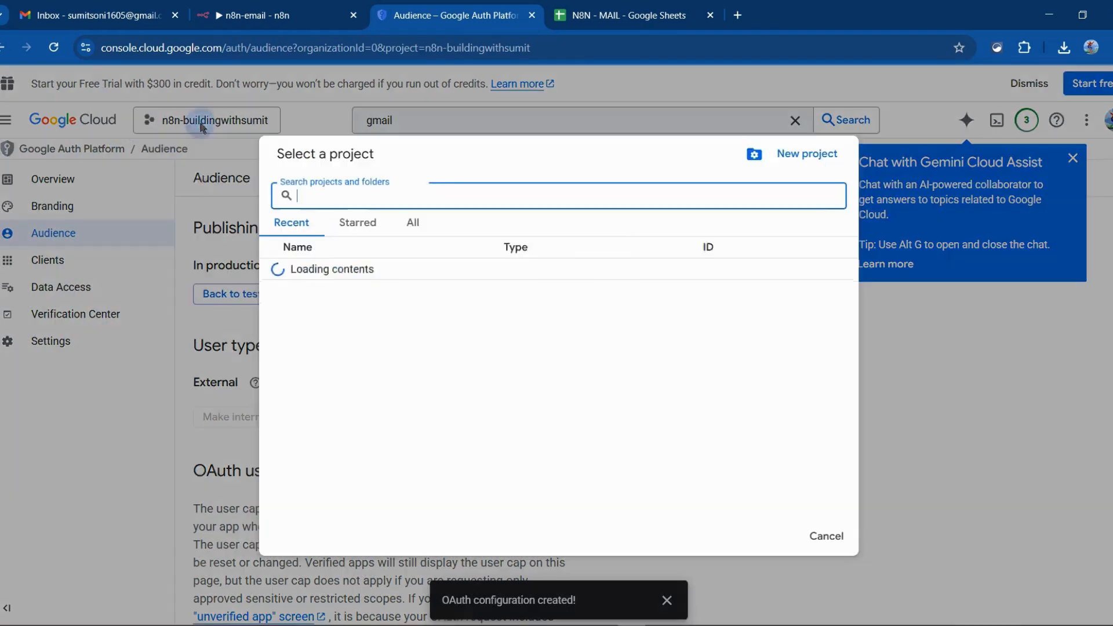
pyautogui.click(358, 270)
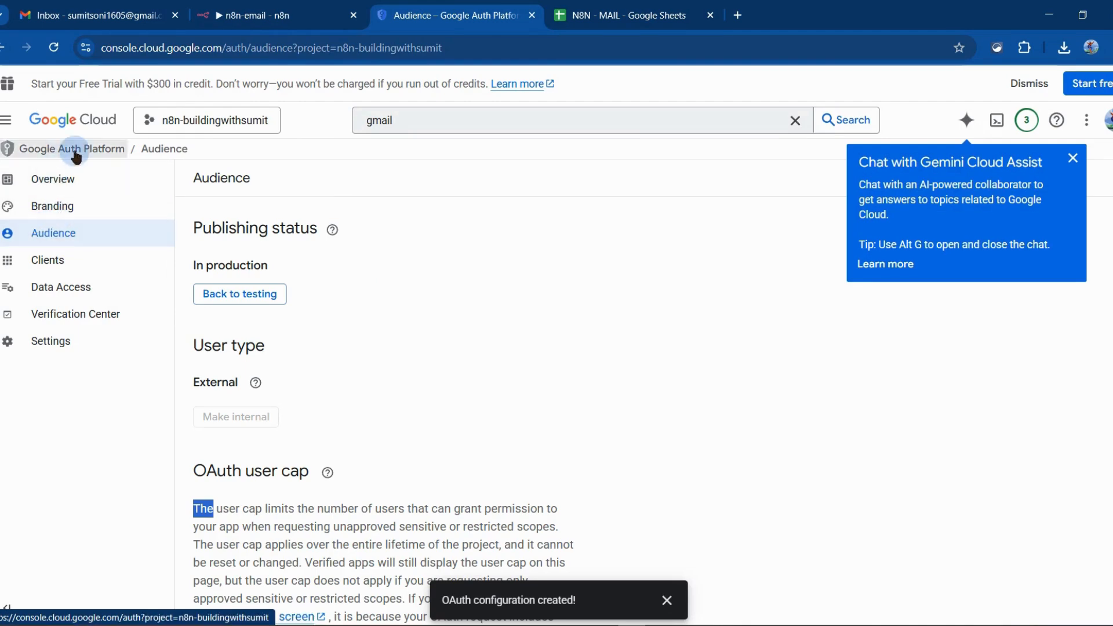
pyautogui.click(435, 118)
pyautogui.hotkey('ctrl', 'a')
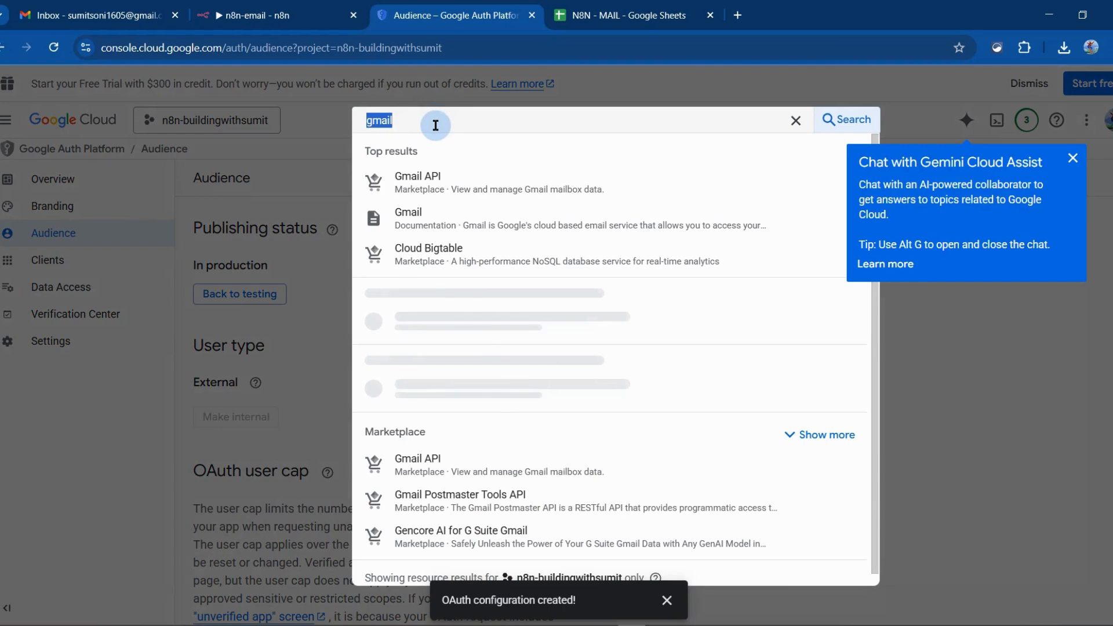
pyautogui.write('sheet')
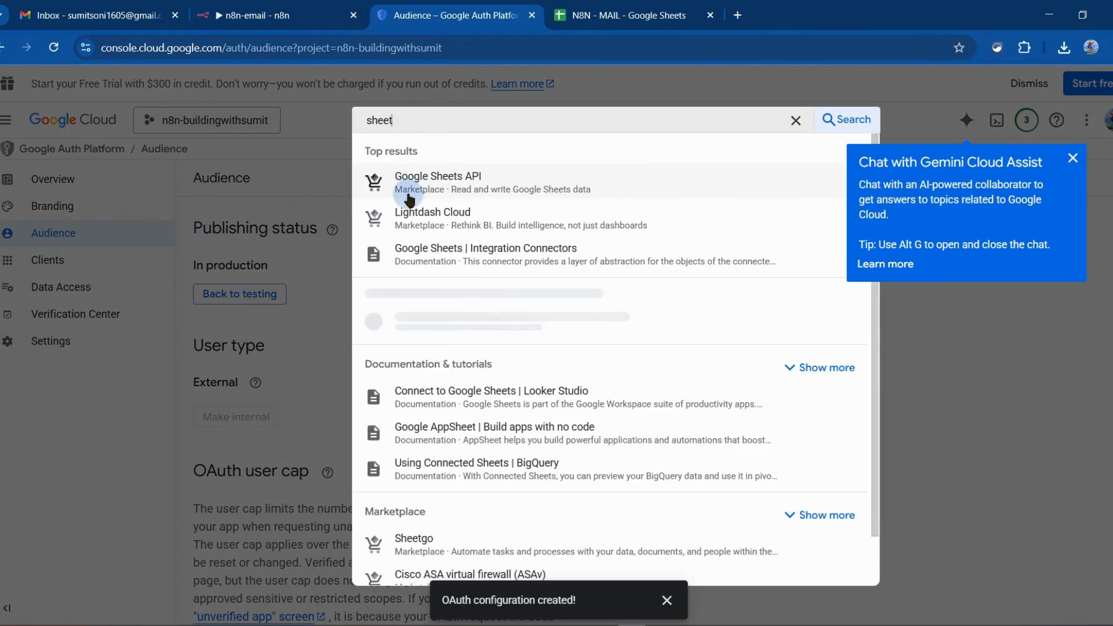
pyautogui.click(444, 186)
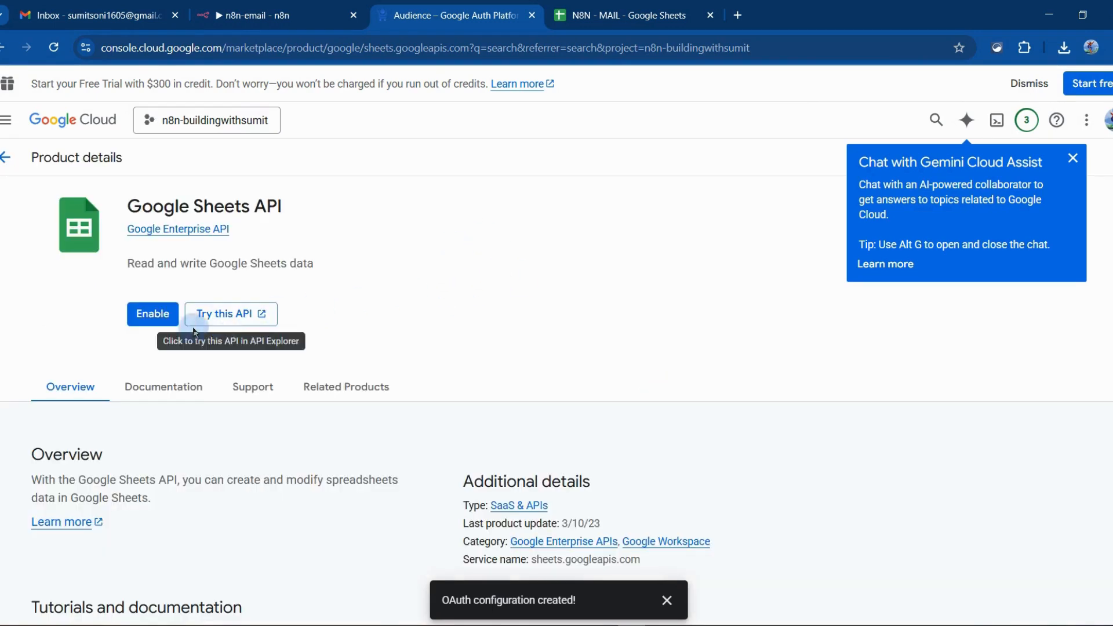
pyautogui.click(155, 315)
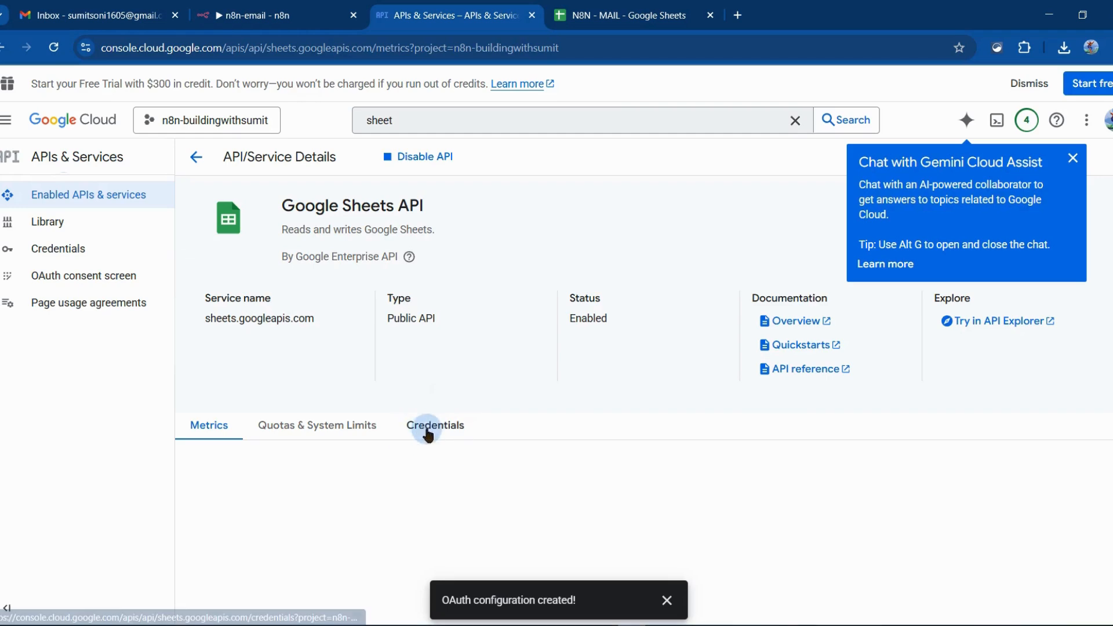
# Start a new OAuth client ID from the Google Sheets API's credentials, with Web application as application type
pyautogui.click(428, 433)
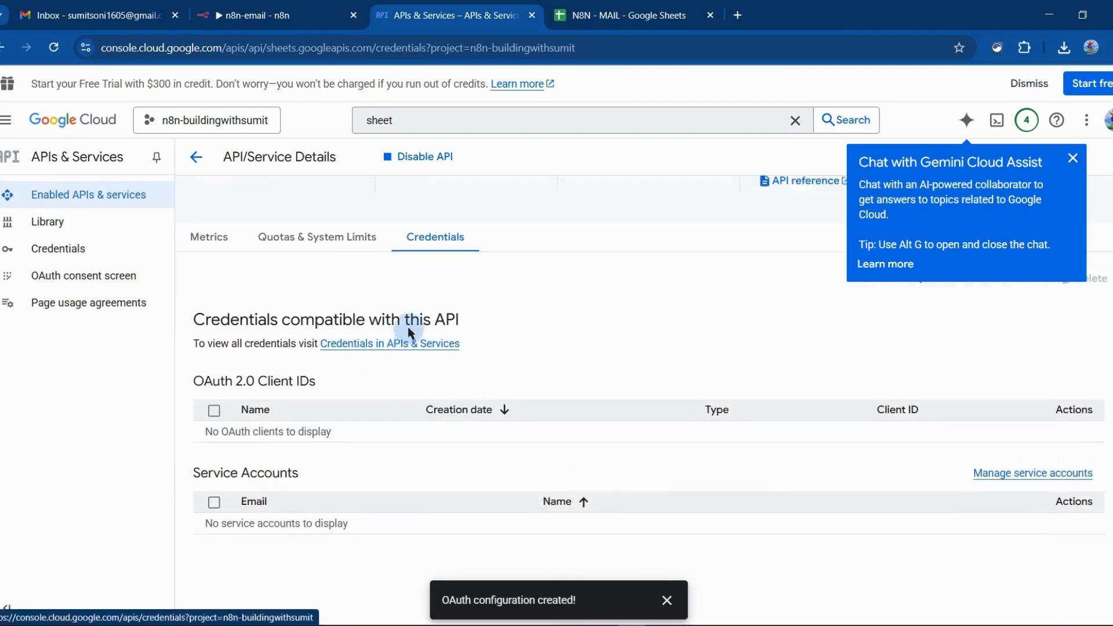
pyautogui.click(950, 404)
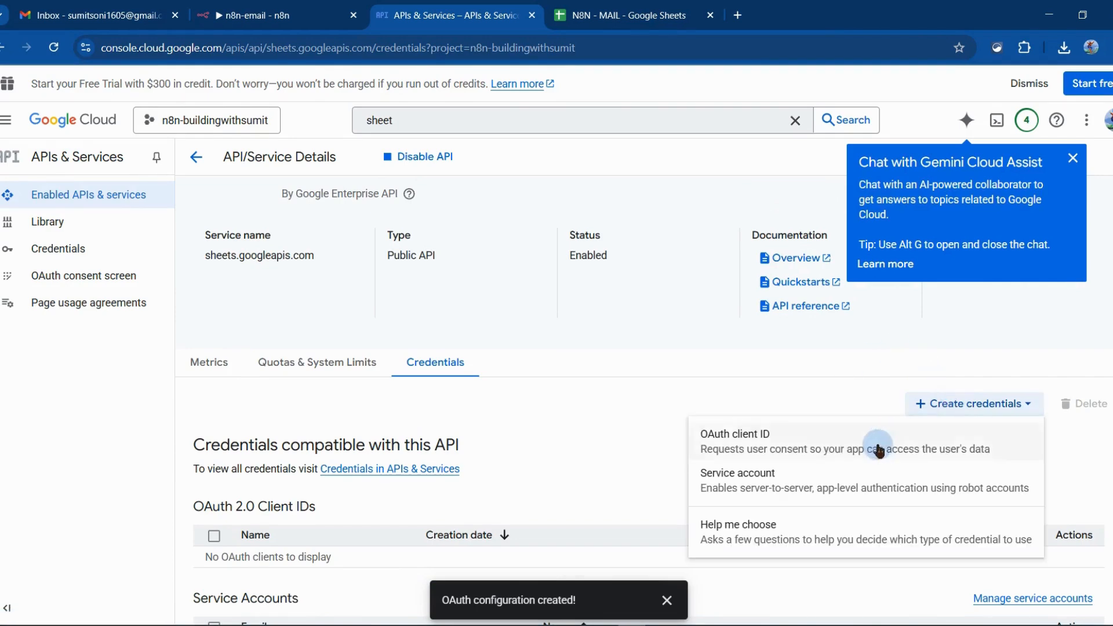
pyautogui.click(725, 444)
pyautogui.click(272, 289)
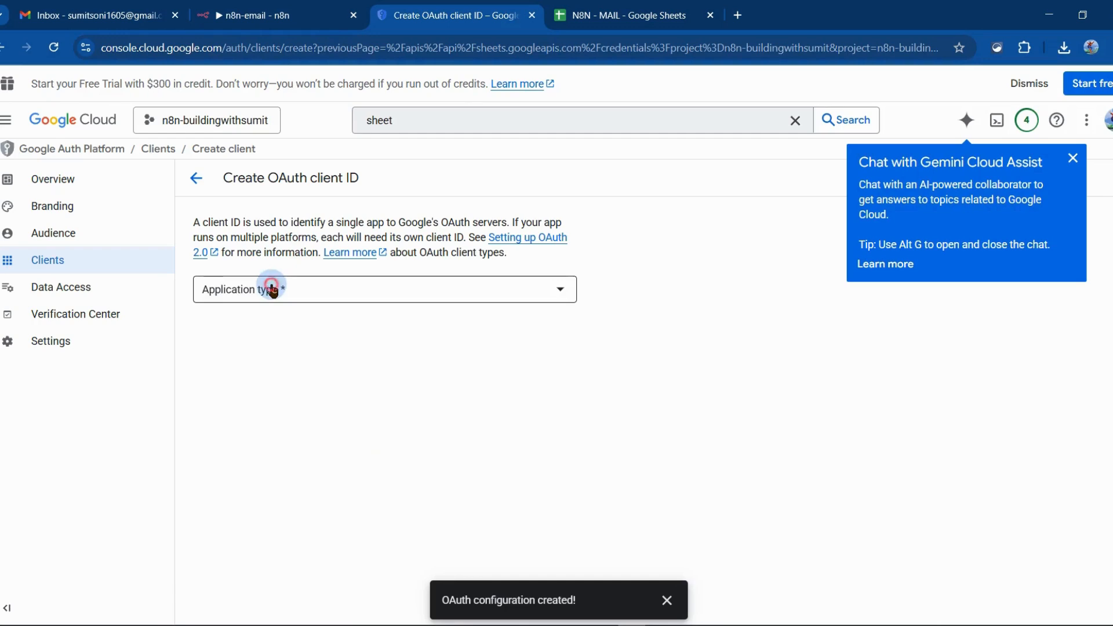
pyautogui.click(251, 300)
# Name the new OAuth client n8n-buildingwithSumit
pyautogui.scroll(-3, 314, 233)
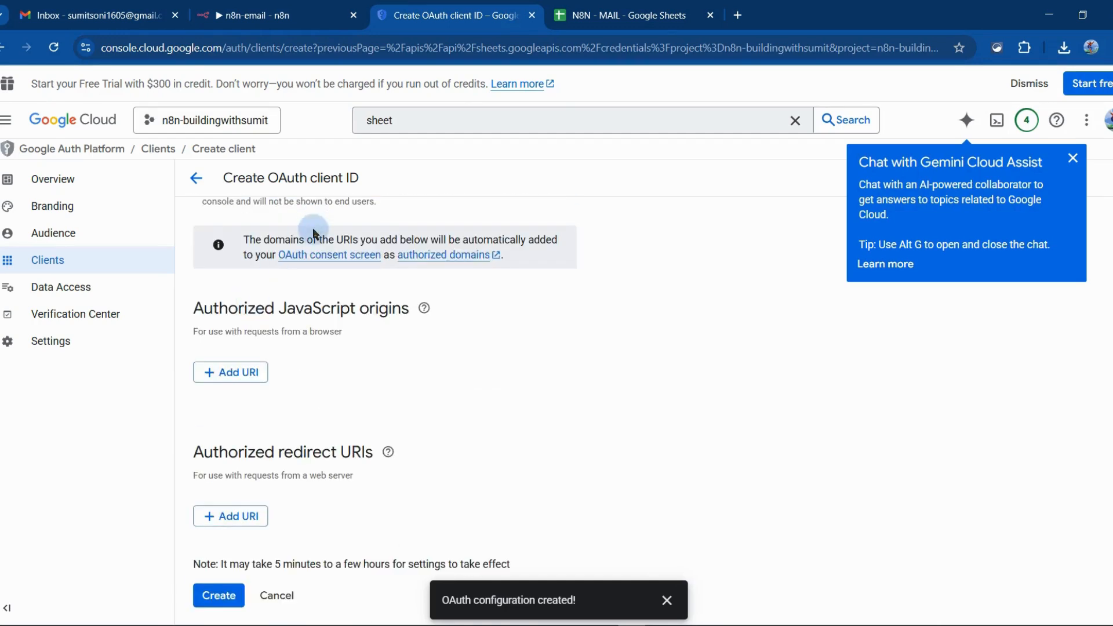
pyautogui.scroll(2, 313, 234)
pyautogui.click(247, 284)
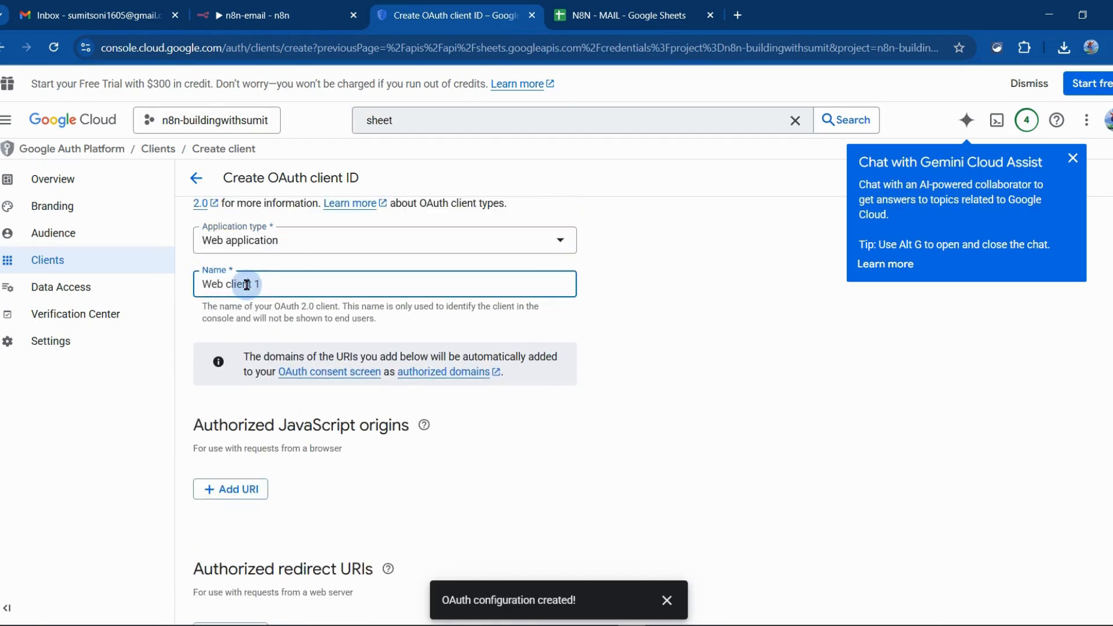
pyautogui.hotkey('ctrl', 'a')
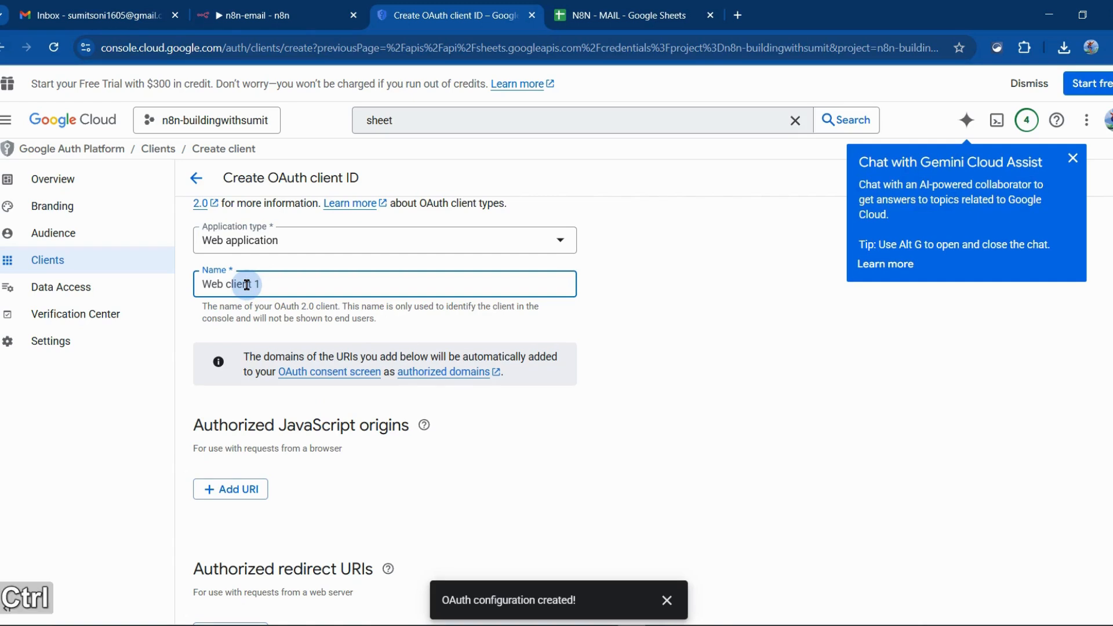
pyautogui.press('BackSpace')
pyautogui.write('n8n')
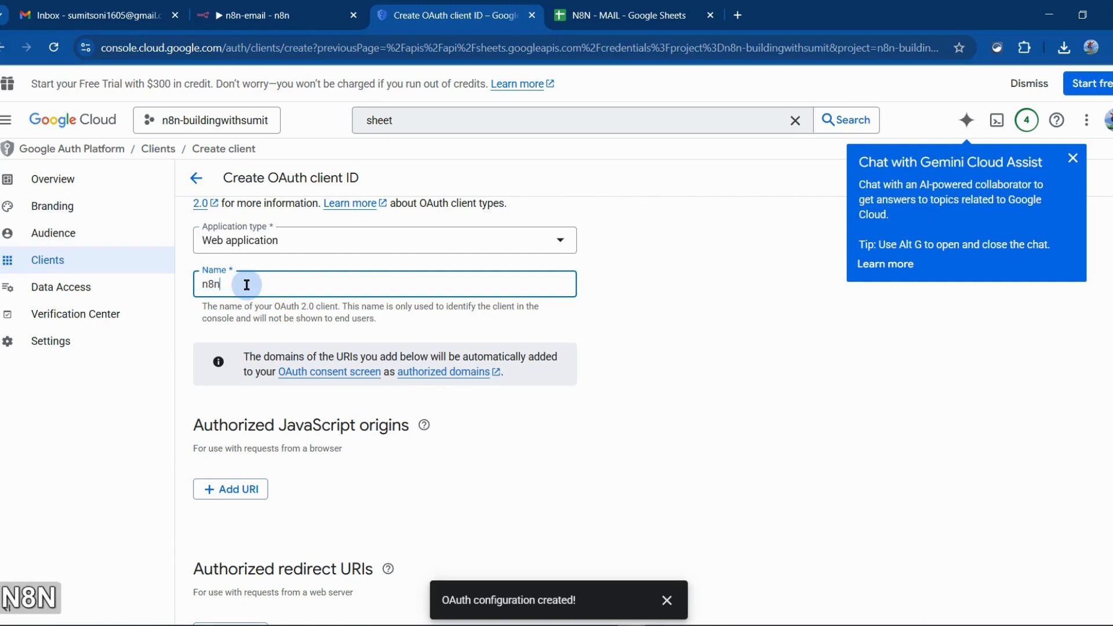
pyautogui.press('BackSpace')
pyautogui.press('BackSpace')
pyautogui.press('BackSpace')
pyautogui.write('n8n-buil')
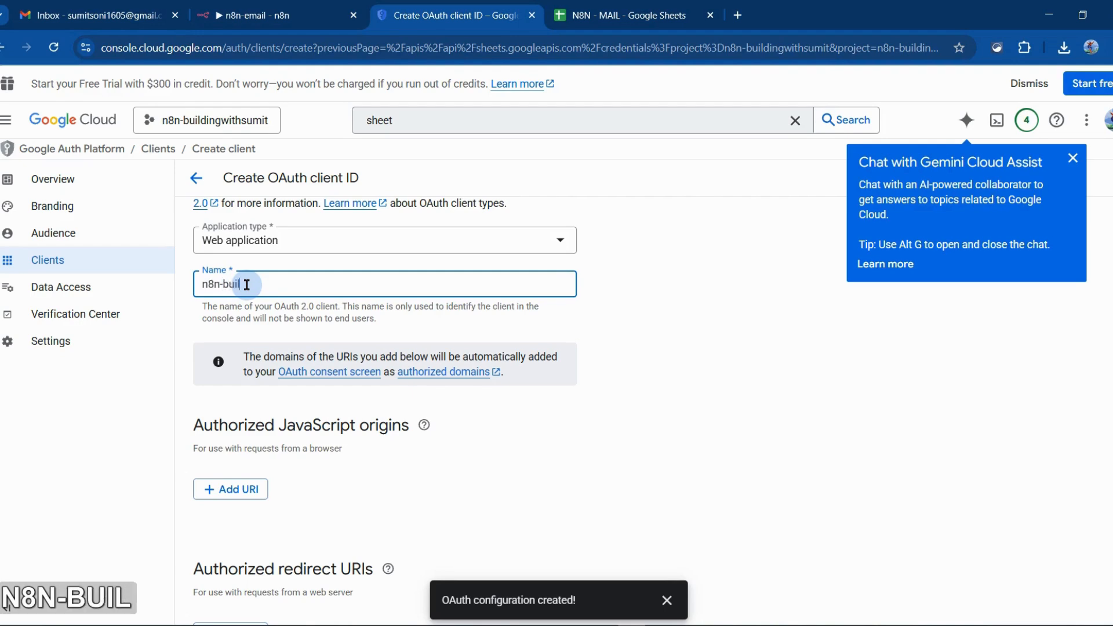
pyautogui.write('dingwithSumit')
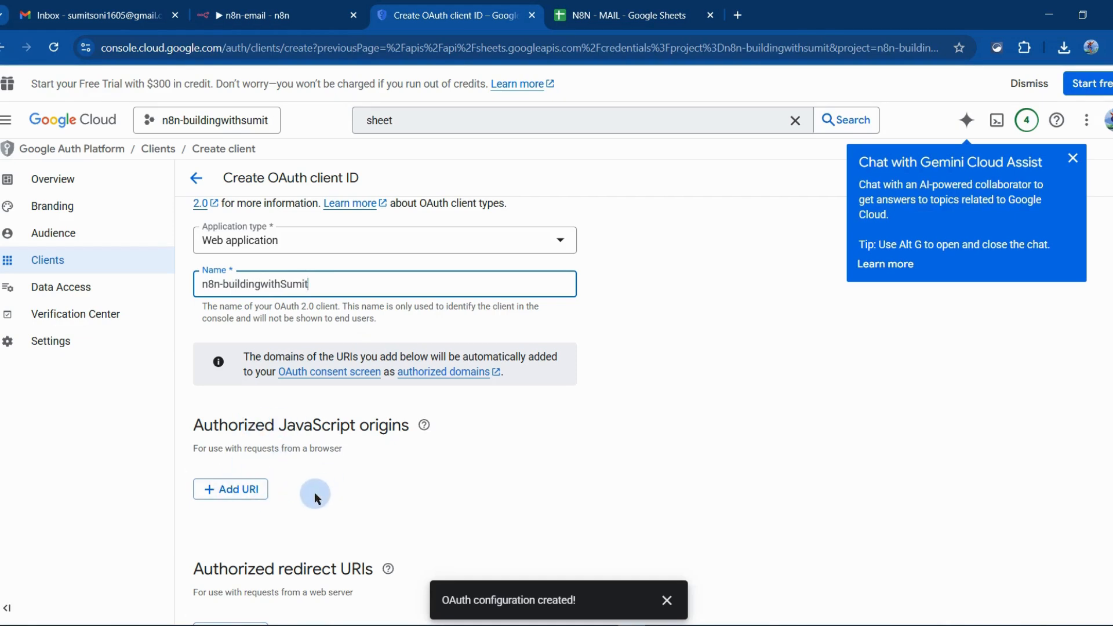
# Change the OAuth client's name to n8n-email-automation
pyautogui.scroll(-1, 314, 492)
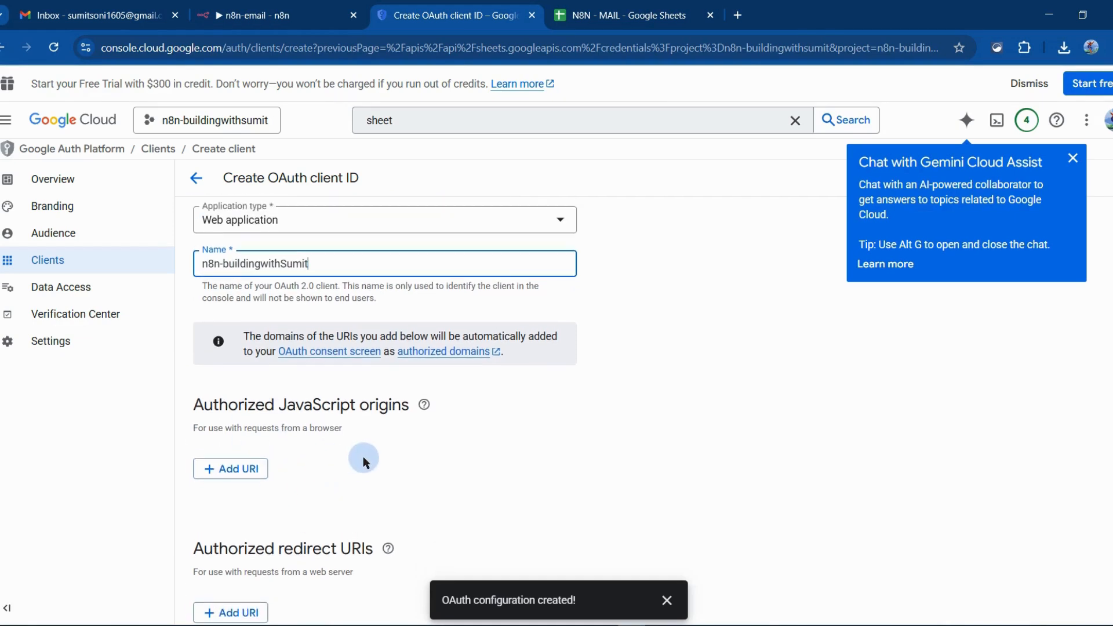
pyautogui.press('BackSpace')
pyautogui.press('BackSpace')
pyautogui.press('BackSpace')
pyautogui.press('BackSpace')
pyautogui.press('BackSpace')
pyautogui.press('BackSpace')
pyautogui.press('BackSpace')
pyautogui.press('BackSpace')
pyautogui.press('BackSpace')
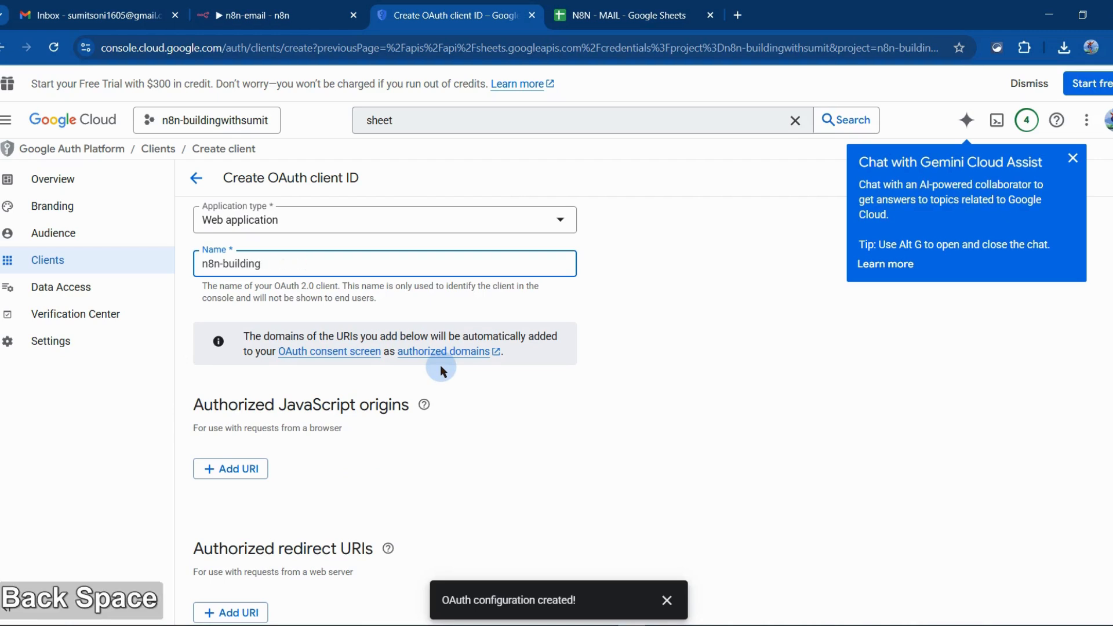
pyautogui.write('ema')
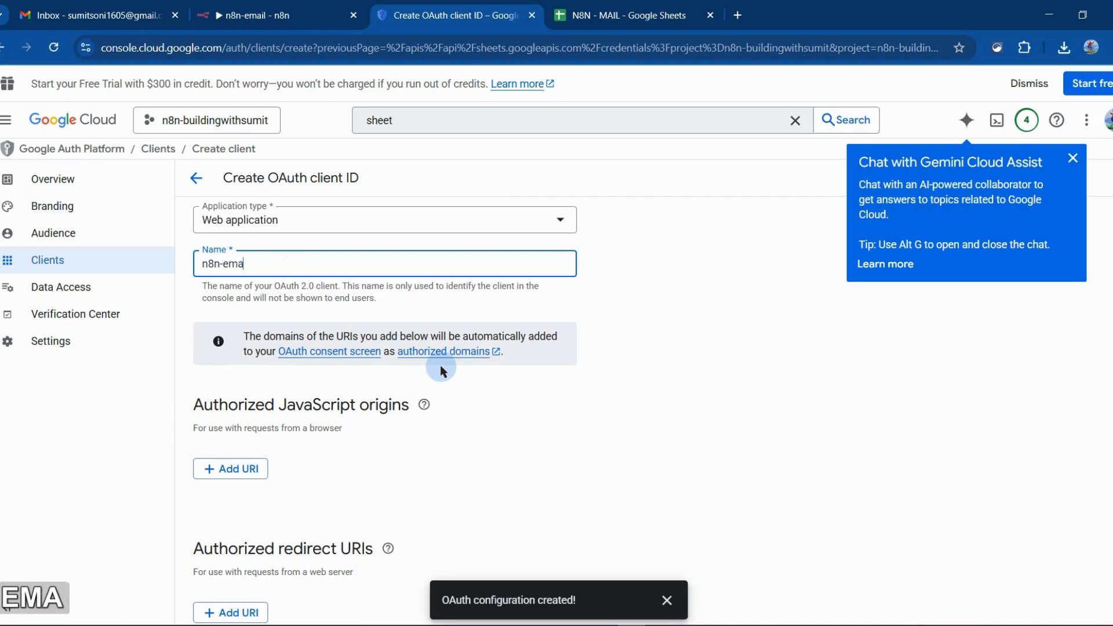
pyautogui.write('il-automation')
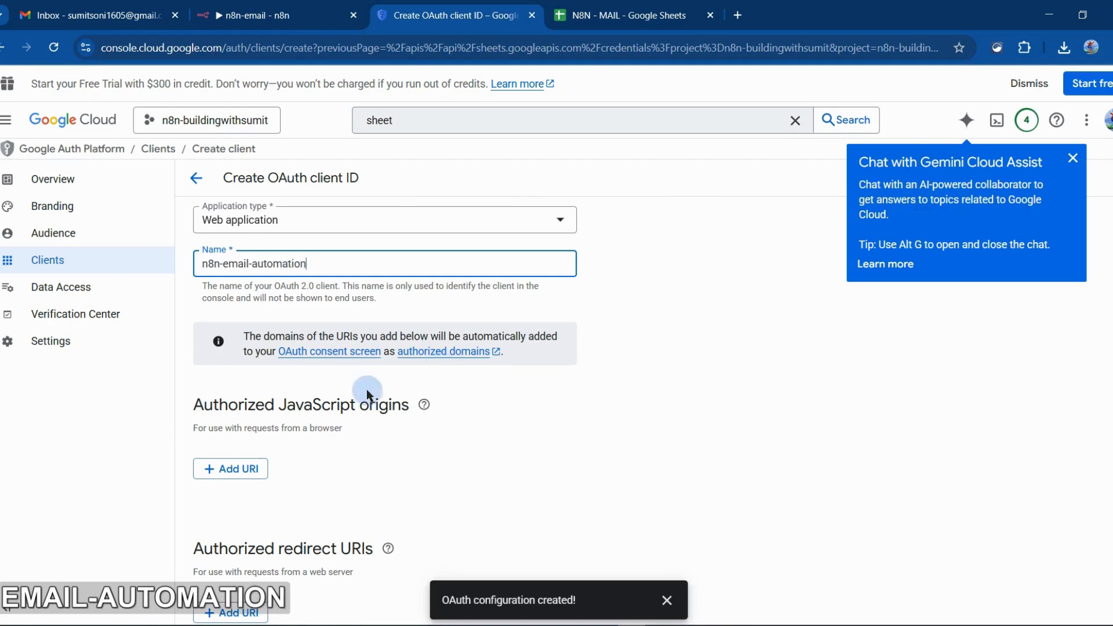
# Add an empty authorized redirect URI entry, and copy the OAuth redirect URL from the Google Sheets credential in n8n
pyautogui.scroll(-2, 247, 464)
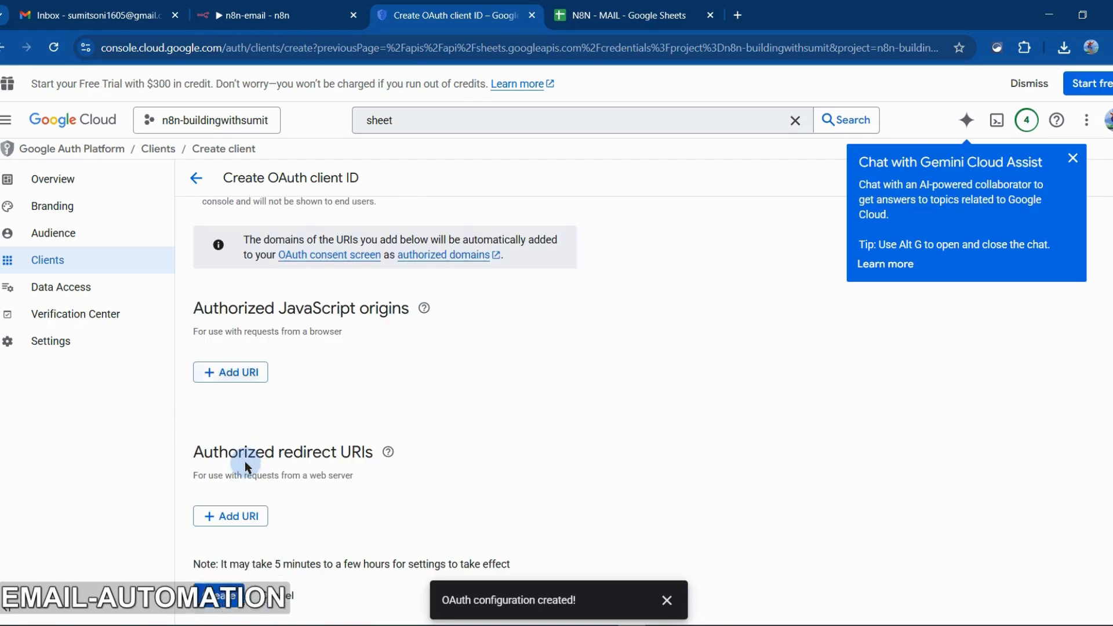
pyautogui.click(232, 516)
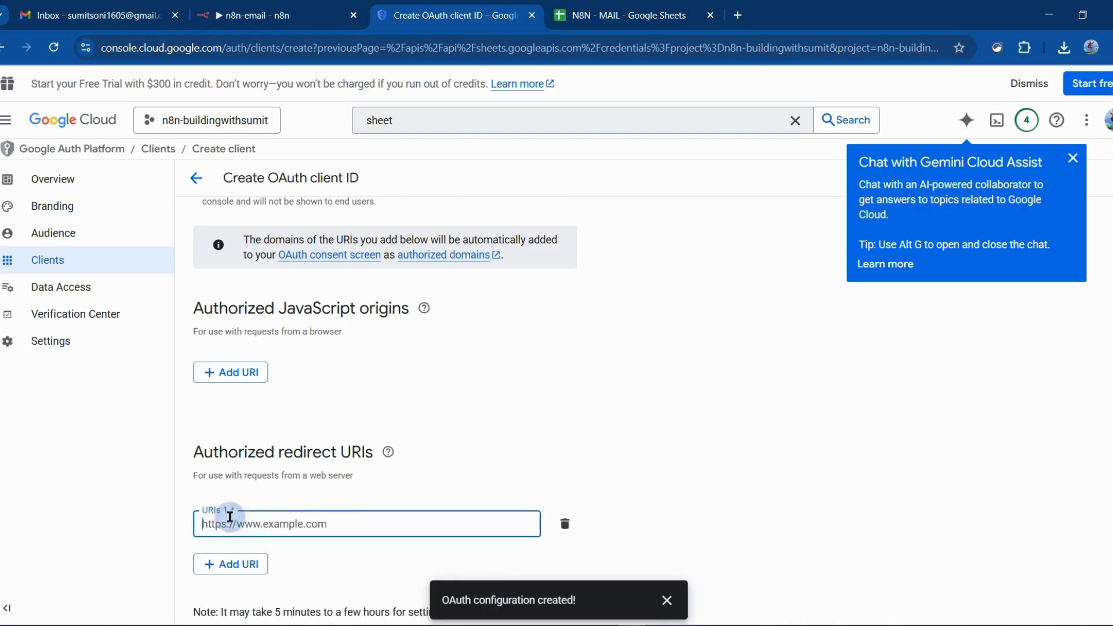
pyautogui.scroll(-1, 462, 444)
pyautogui.moveTo(187, 403); pyautogui.dragTo(367, 422)
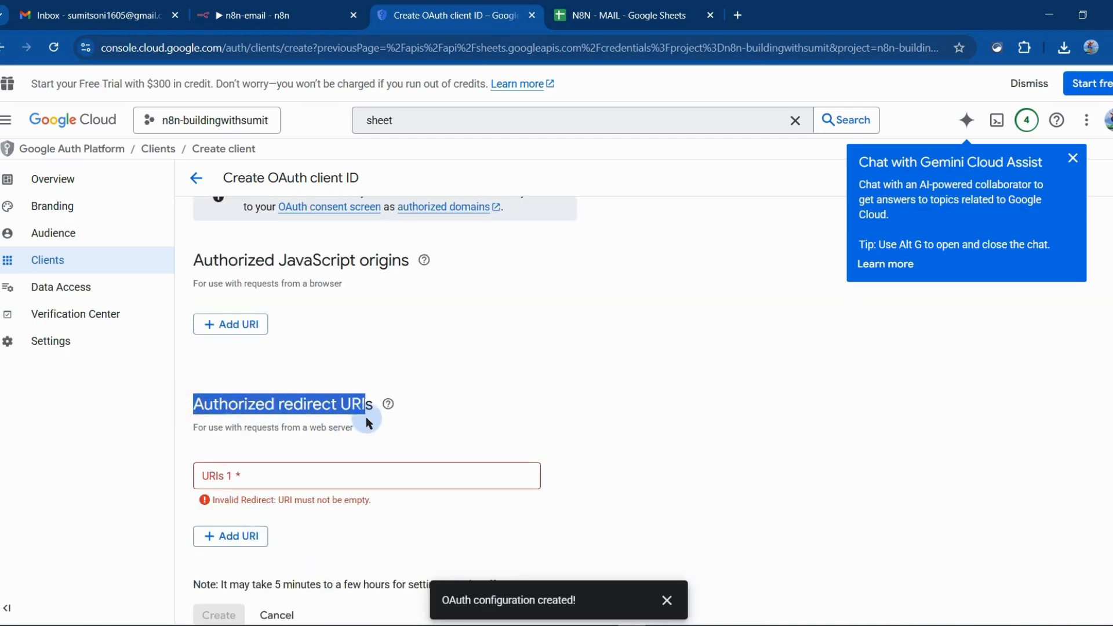
pyautogui.click(261, 15)
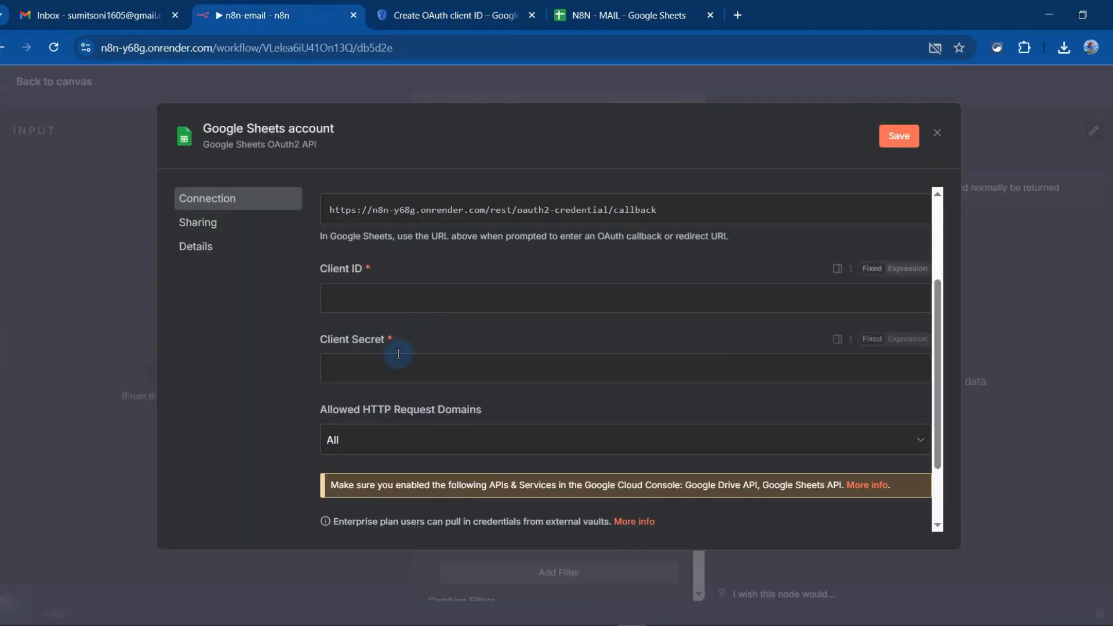
pyautogui.scroll(1, 479, 250)
pyautogui.click(586, 249)
# Return to the Google Cloud console and paste the copied n8n callback URL as authorized redirect URI 1
pyautogui.click(616, 6)
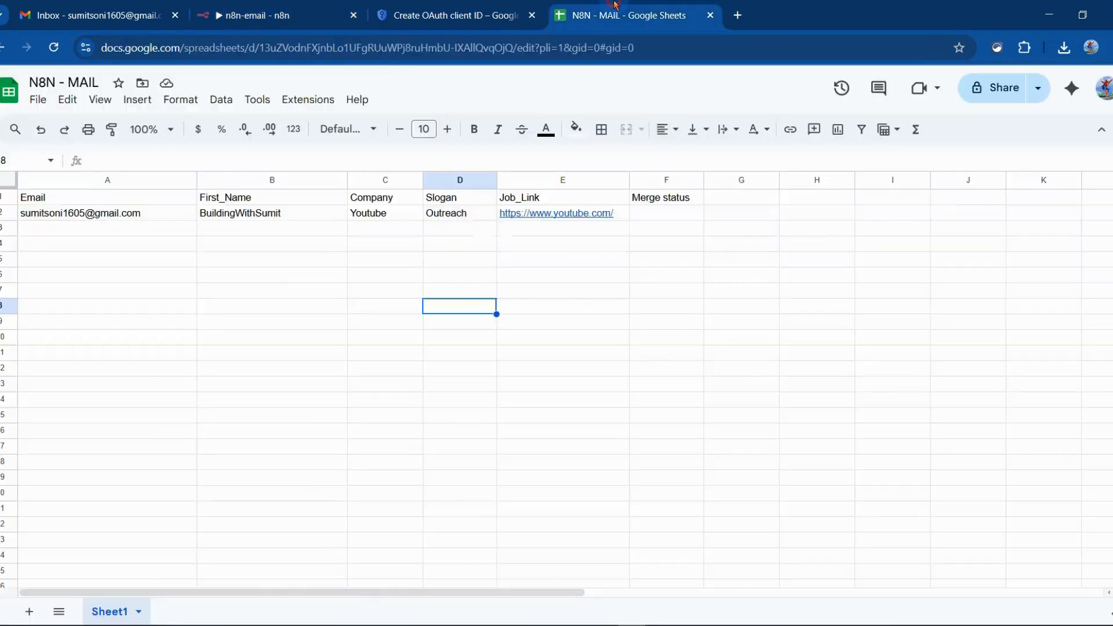
pyautogui.click(444, 5)
pyautogui.click(281, 472)
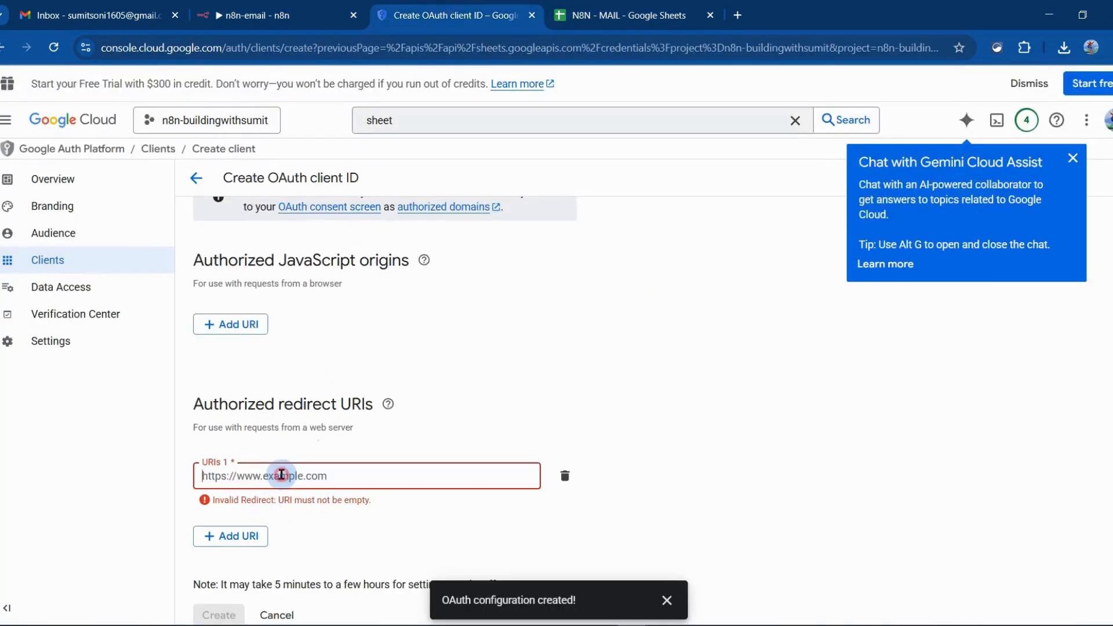
pyautogui.hotkey('ctrl', 'v')
# Create the OAuth client and copy its client ID
pyautogui.click(205, 597)
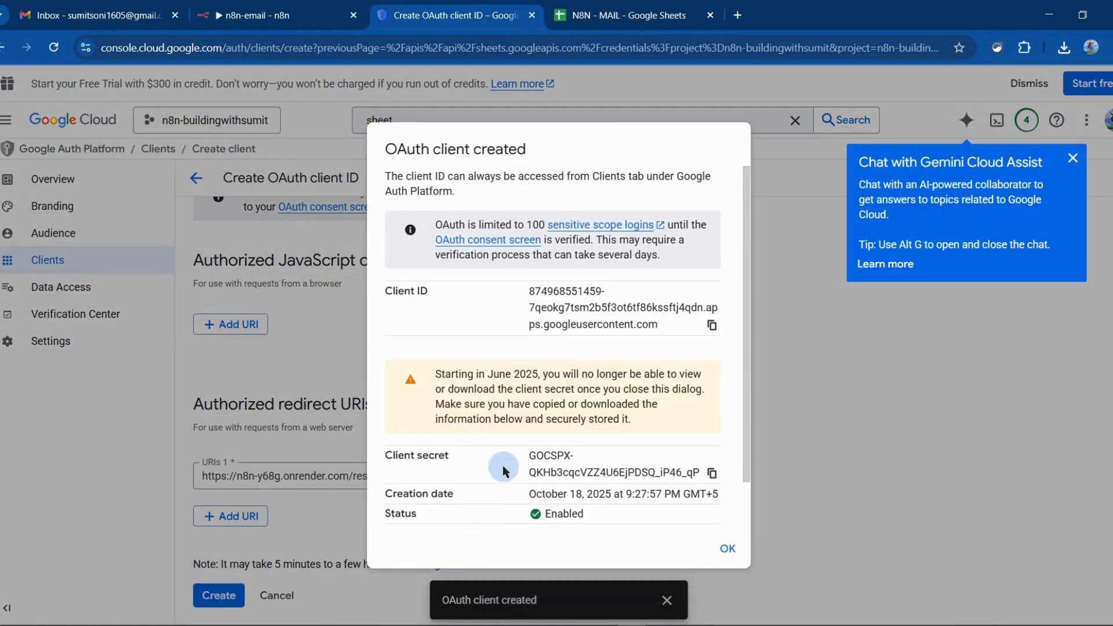
pyautogui.click(714, 327)
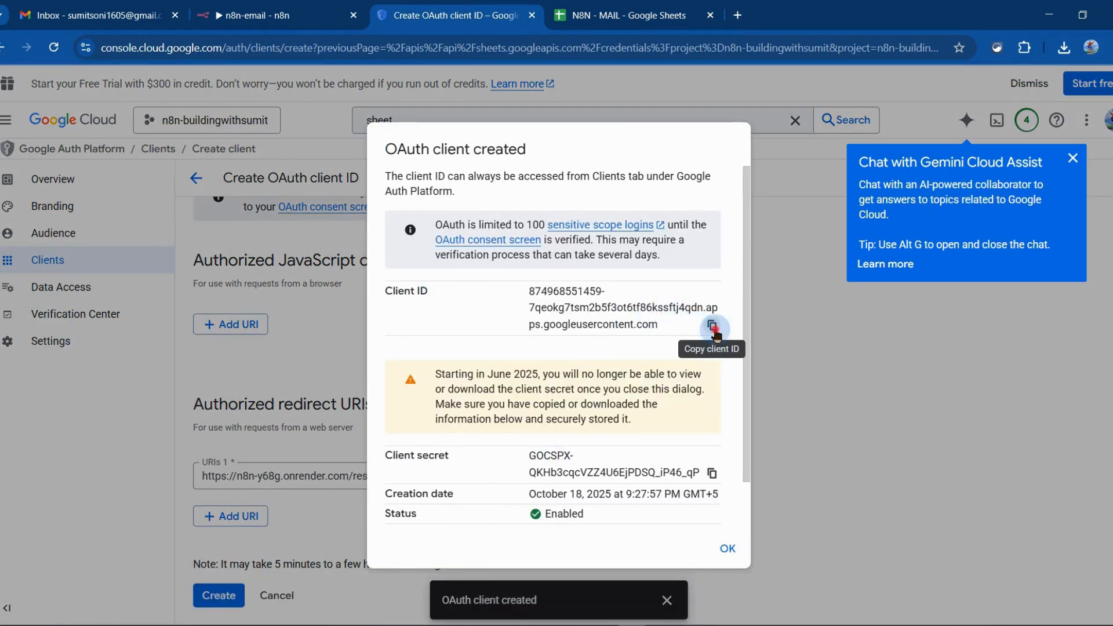
# Switch to n8n and paste the copied client ID into the Google Sheets credential
pyautogui.click(357, 6)
pyautogui.click(367, 318)
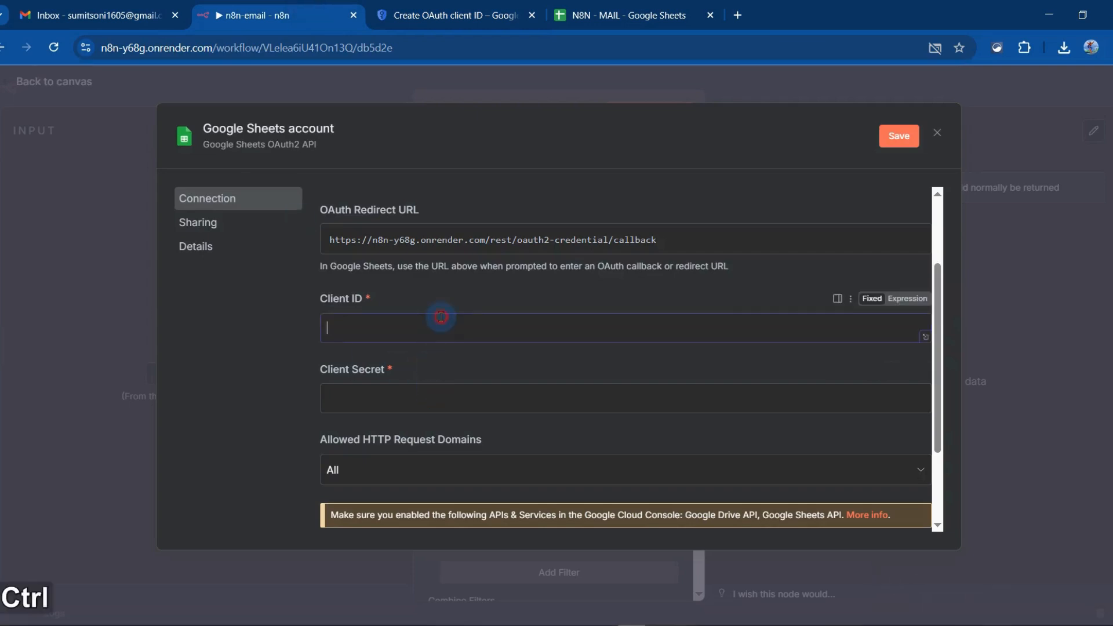
pyautogui.hotkey('ctrl', 'v')
# Copy the OAuth client secret from the Google Cloud console and paste it into the Client Secret field of the n8n credential
pyautogui.click(516, 8)
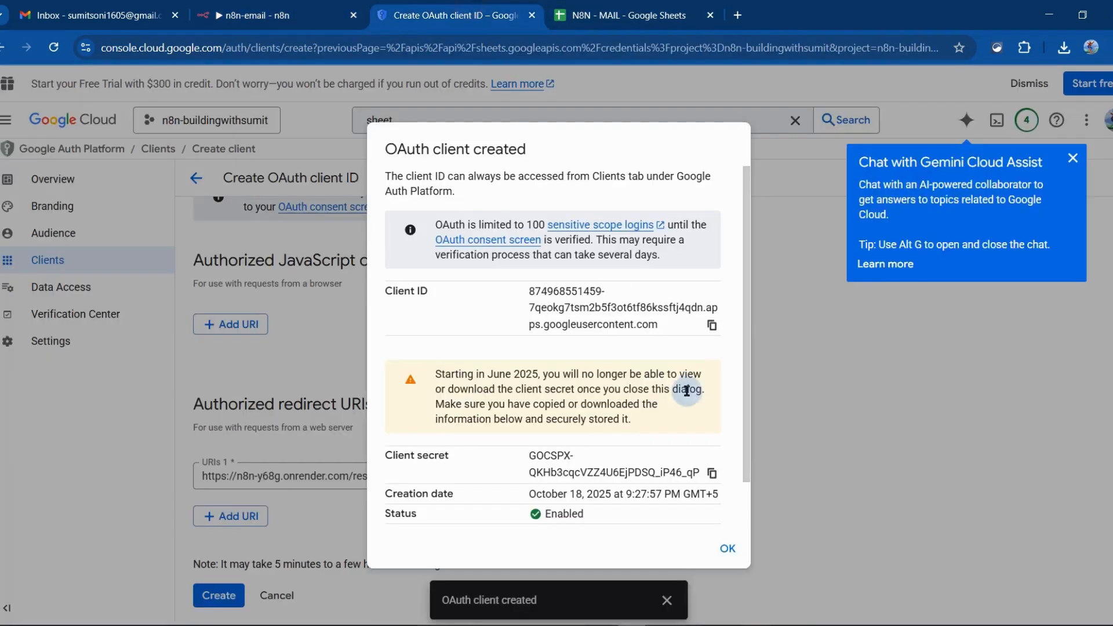
pyautogui.click(710, 473)
pyautogui.click(275, 8)
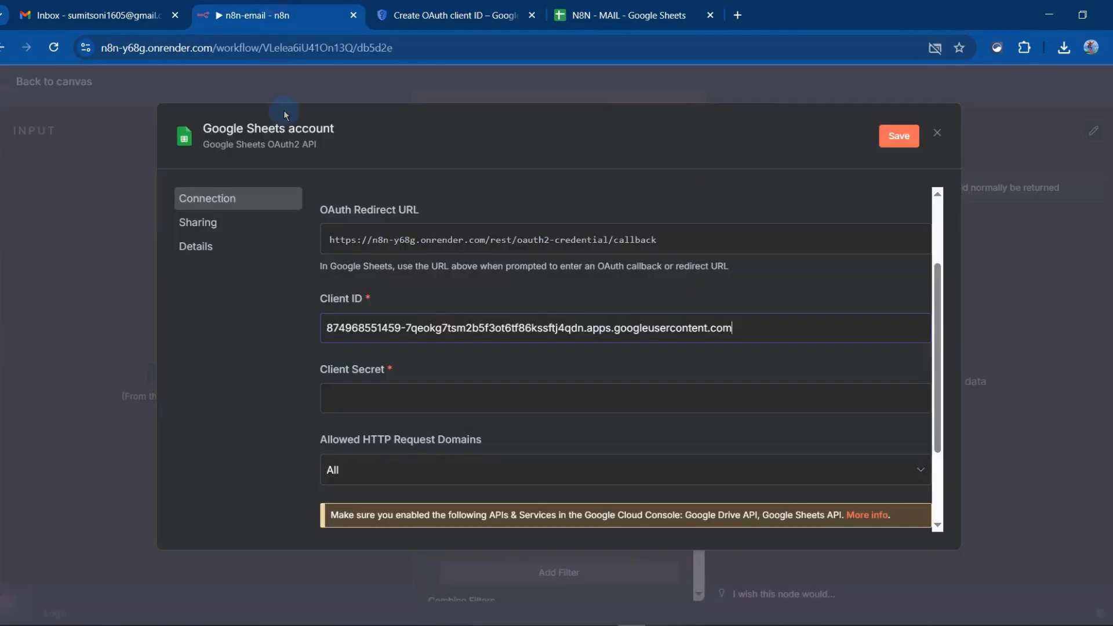
pyautogui.click(412, 395)
pyautogui.hotkey('ctrl', 'v')
pyautogui.scroll(-3, 684, 441)
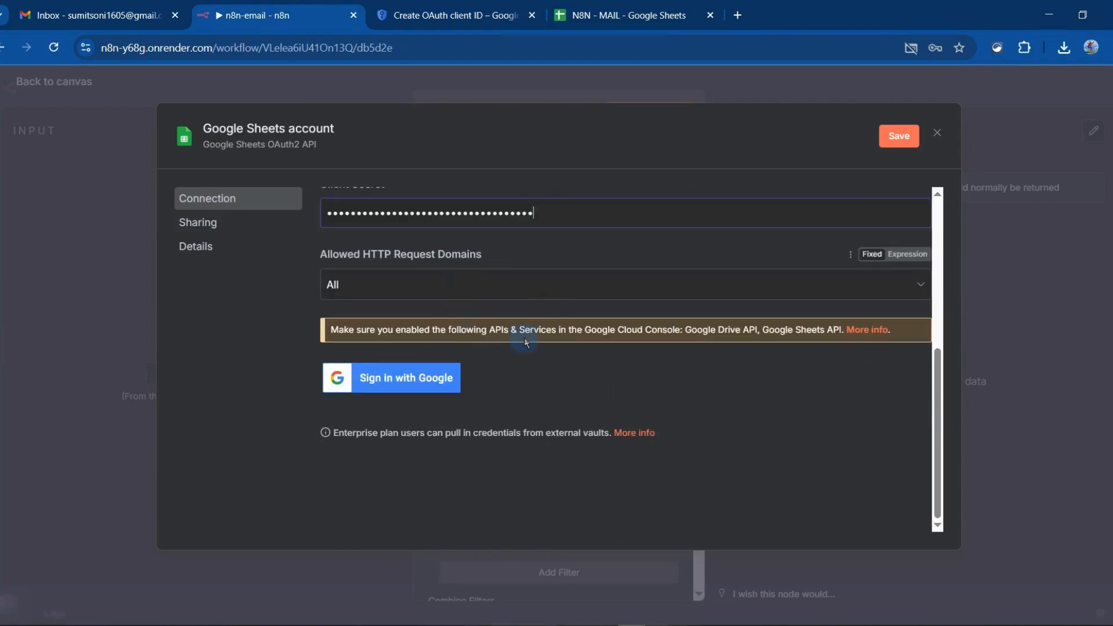
# Return to the Google Cloud console, dismiss the created OAuth client's details, and review the Google Sheets API credentials
pyautogui.click(453, 15)
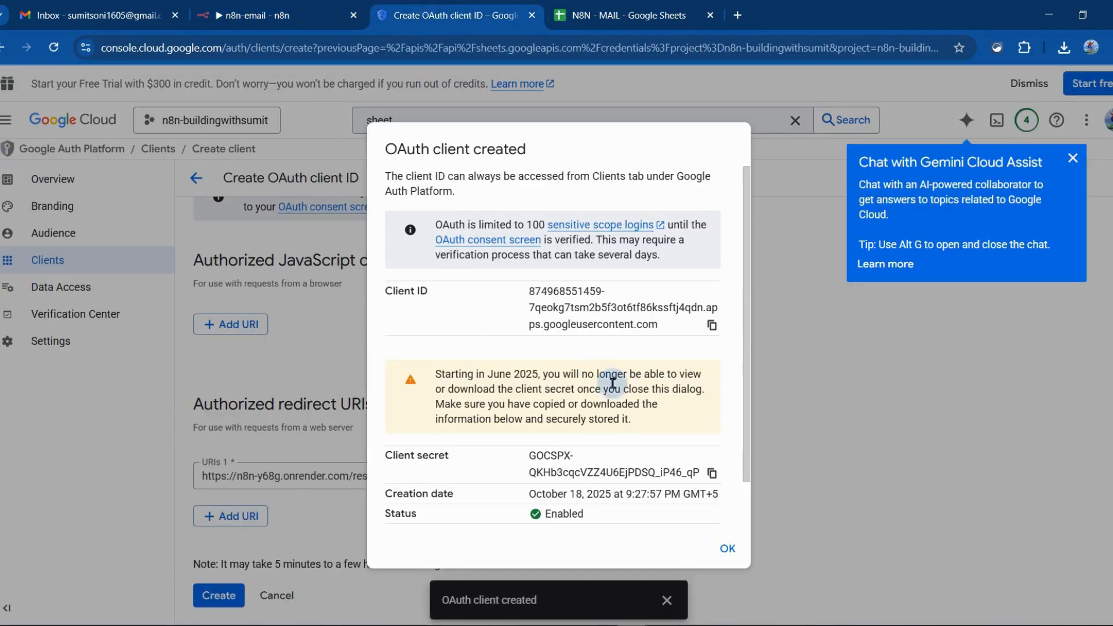
pyautogui.click(723, 548)
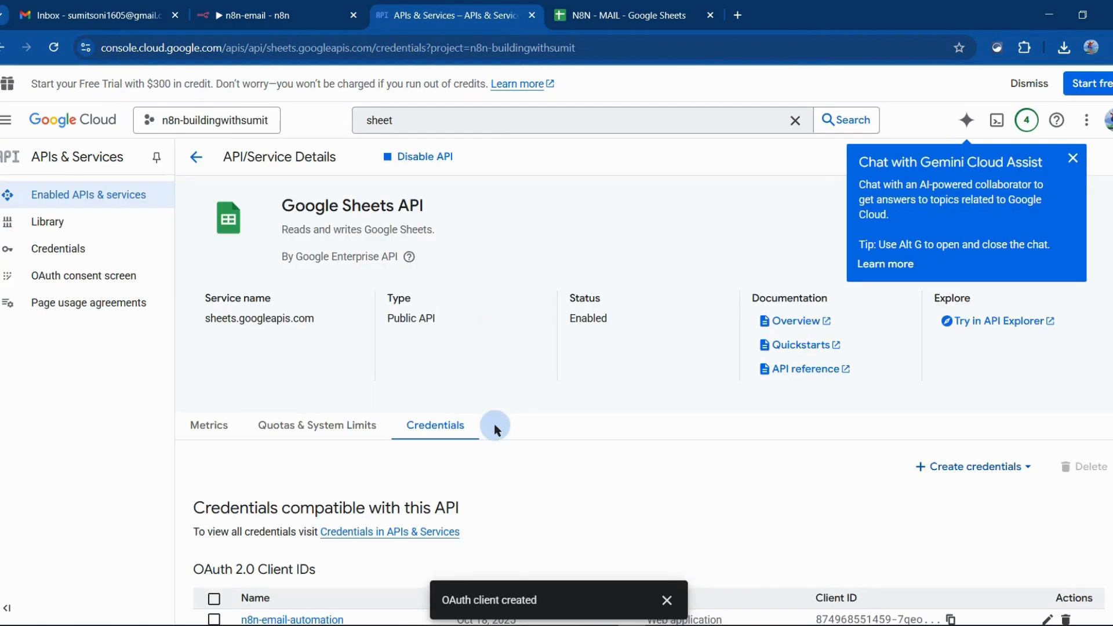
pyautogui.scroll(-4, 496, 428)
pyautogui.scroll(3, 495, 426)
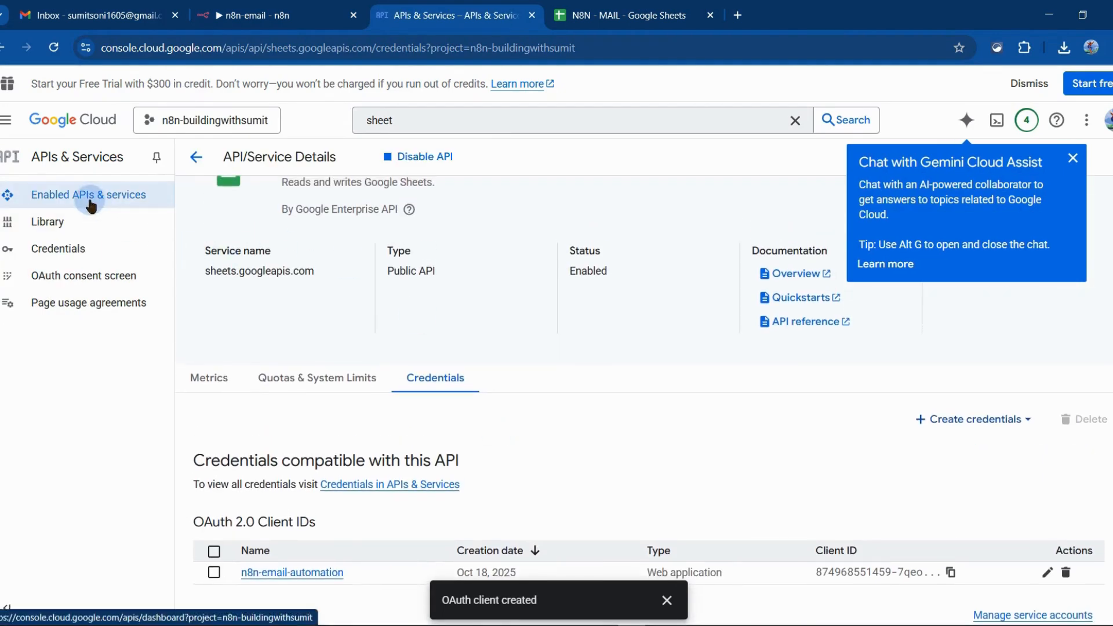
pyautogui.scroll(-4, 179, 377)
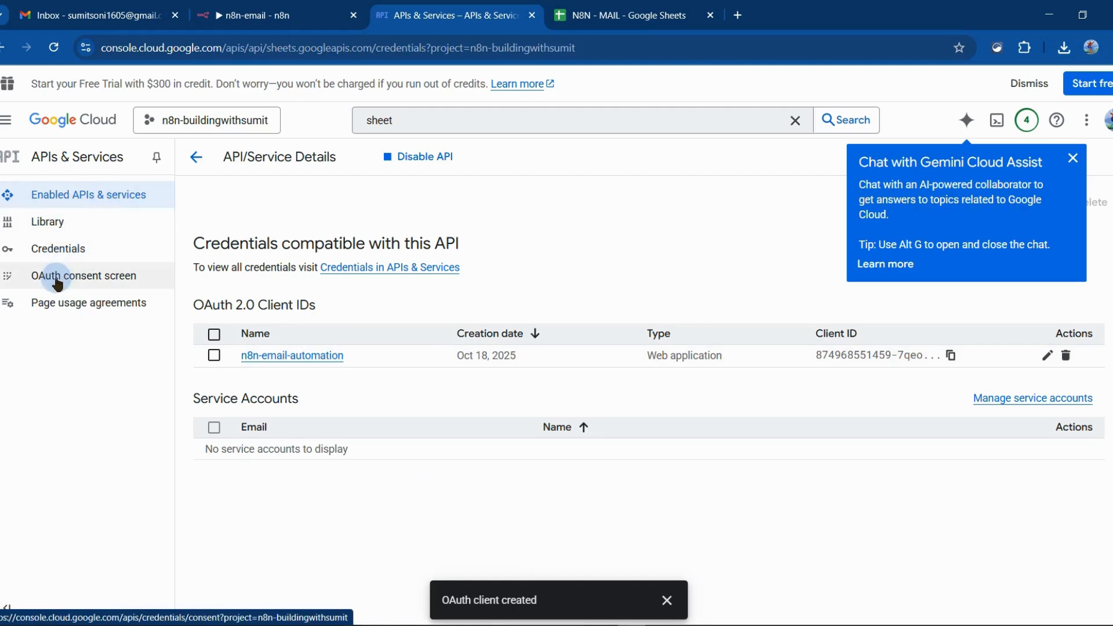
pyautogui.scroll(5, 249, 242)
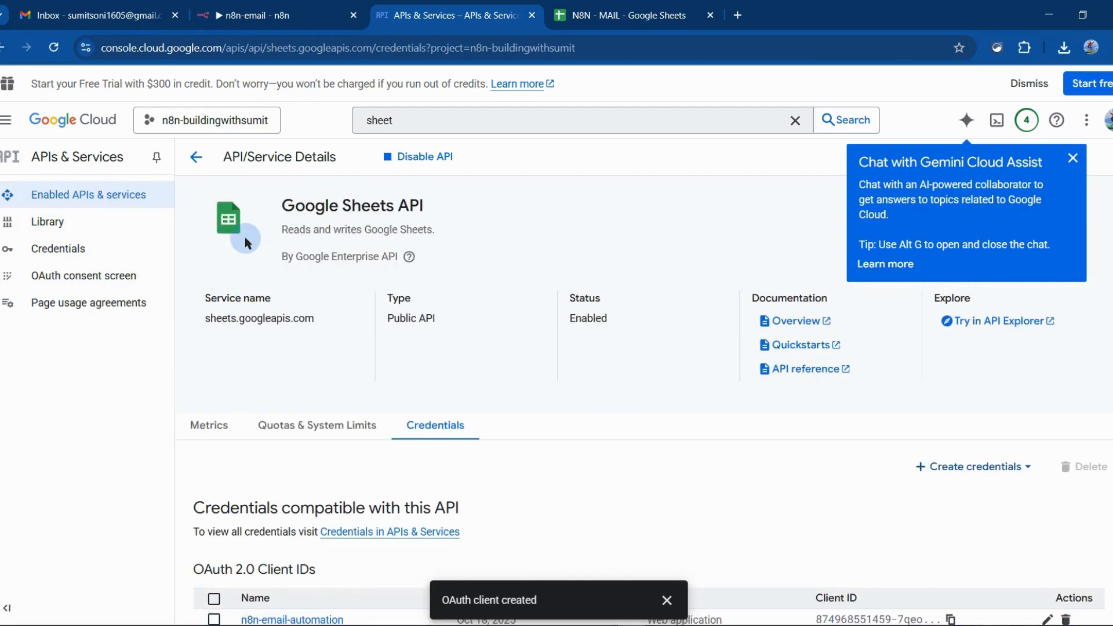
# Start Google sign-in from the n8n credential, choose the Google account, and proceed past the unverified app warning to n8n-y68g.onrender.com
pyautogui.click(261, 15)
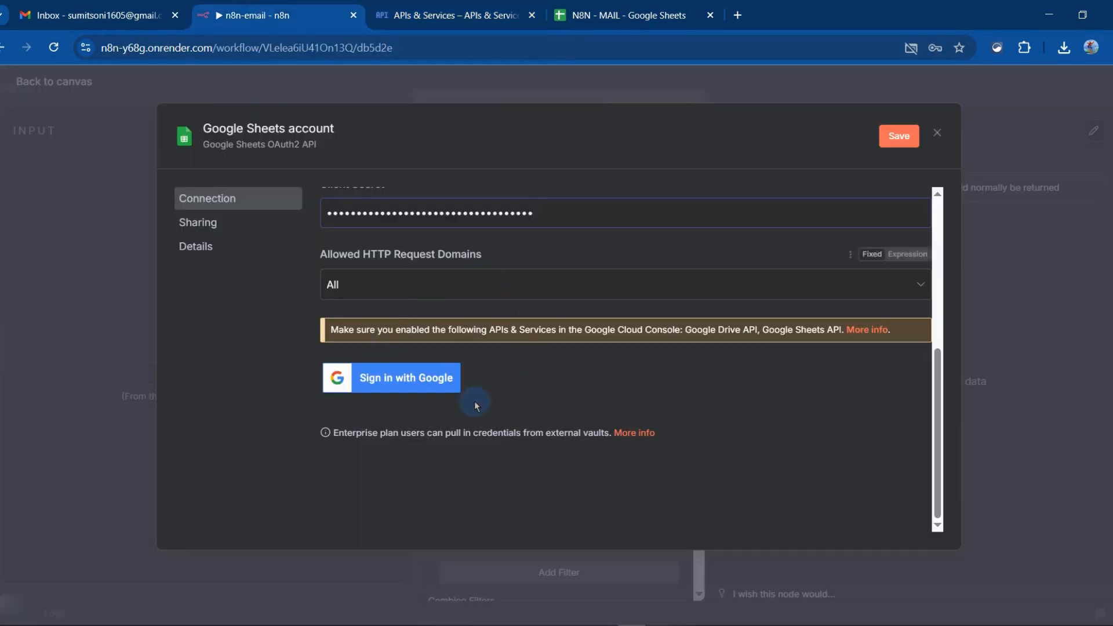
pyautogui.click(391, 381)
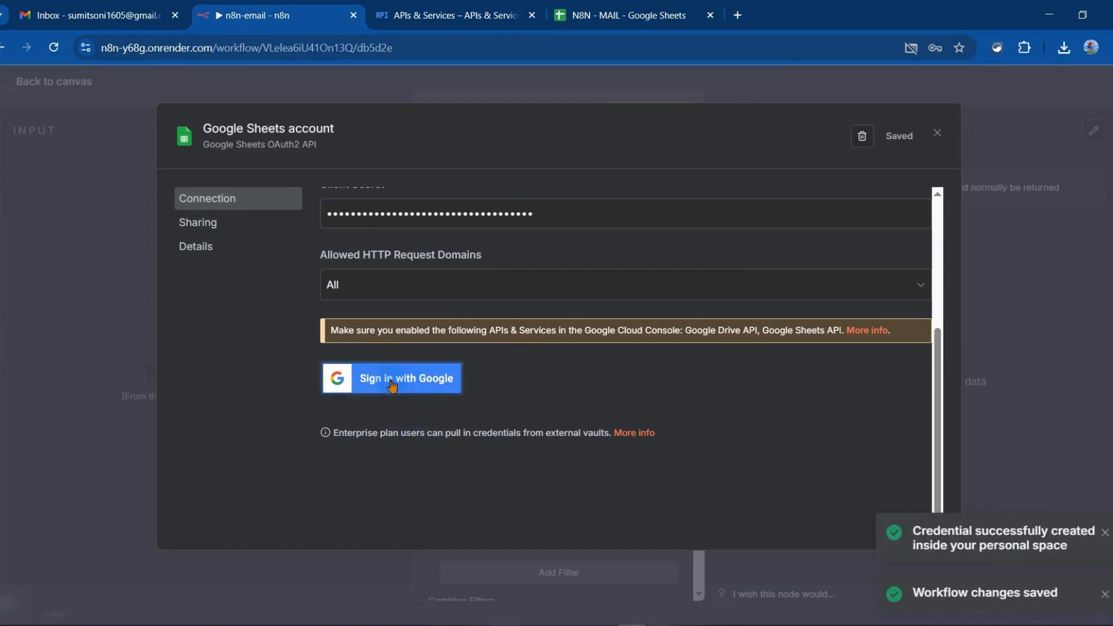
pyautogui.click(74, 229)
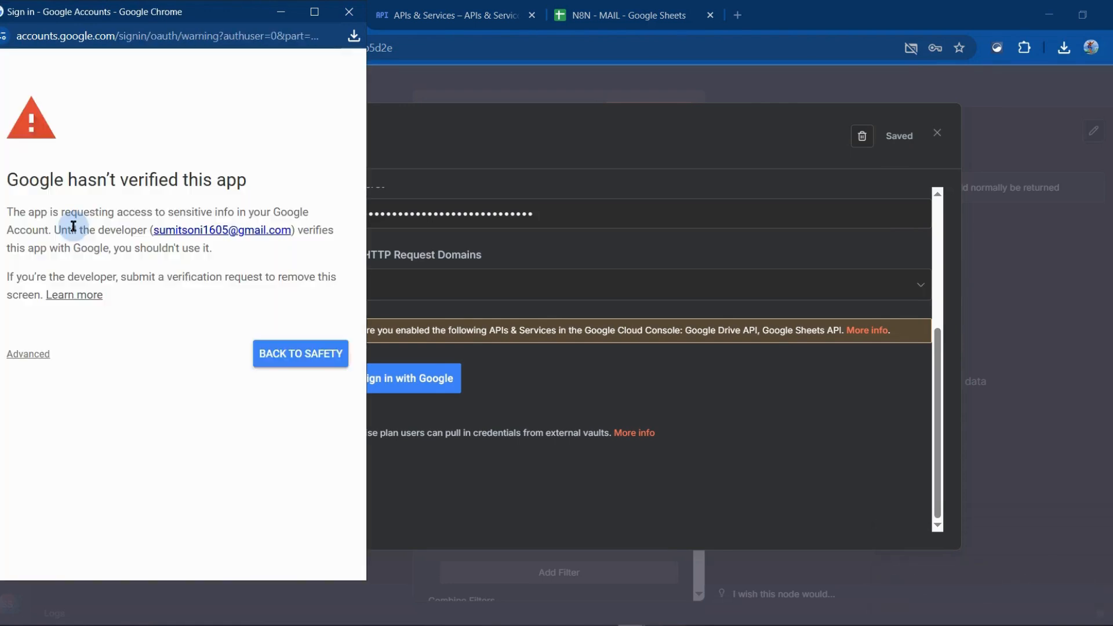
pyautogui.click(26, 354)
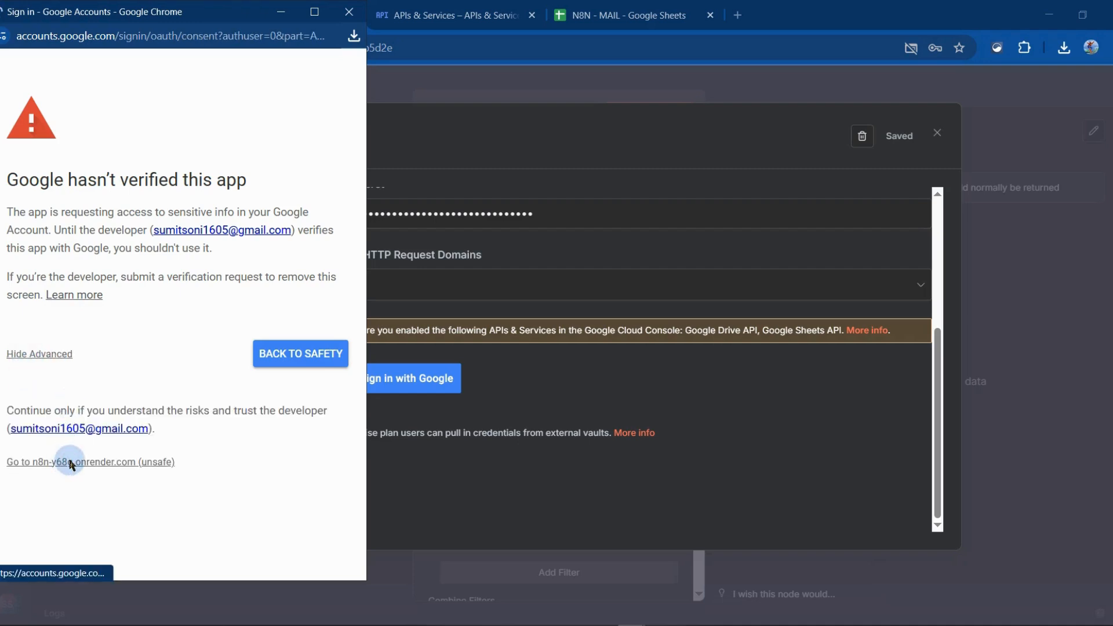
pyautogui.click(69, 462)
# Grant n8n all the requested Google account permissions, then close the sign-in window and the Google Sheets credential
pyautogui.click(52, 467)
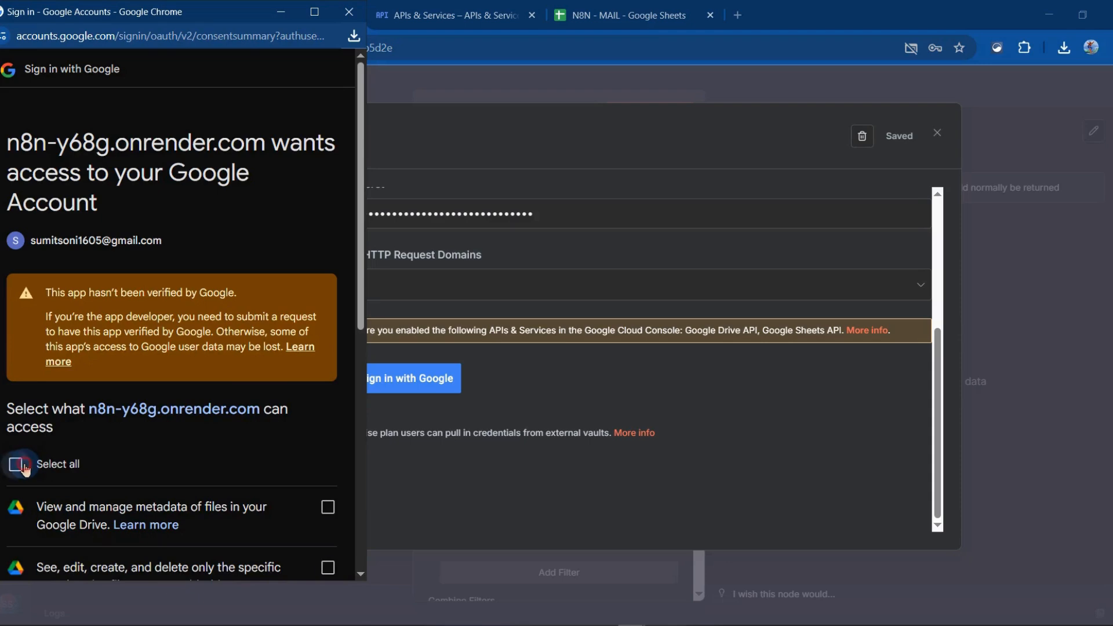
pyautogui.scroll(-8, 24, 464)
pyautogui.click(283, 530)
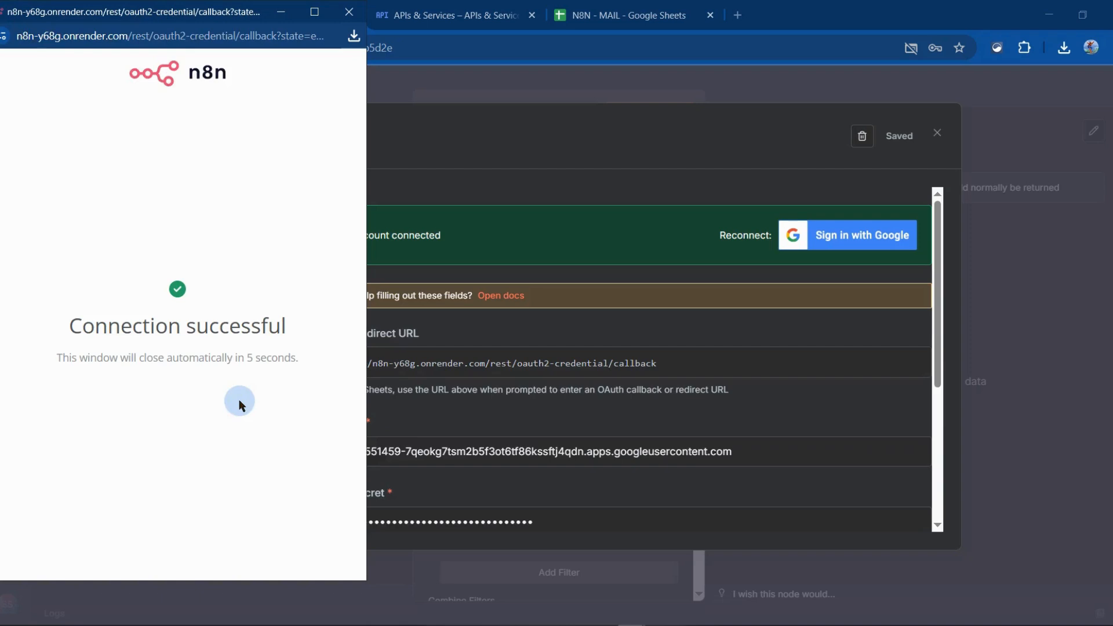
pyautogui.click(349, 13)
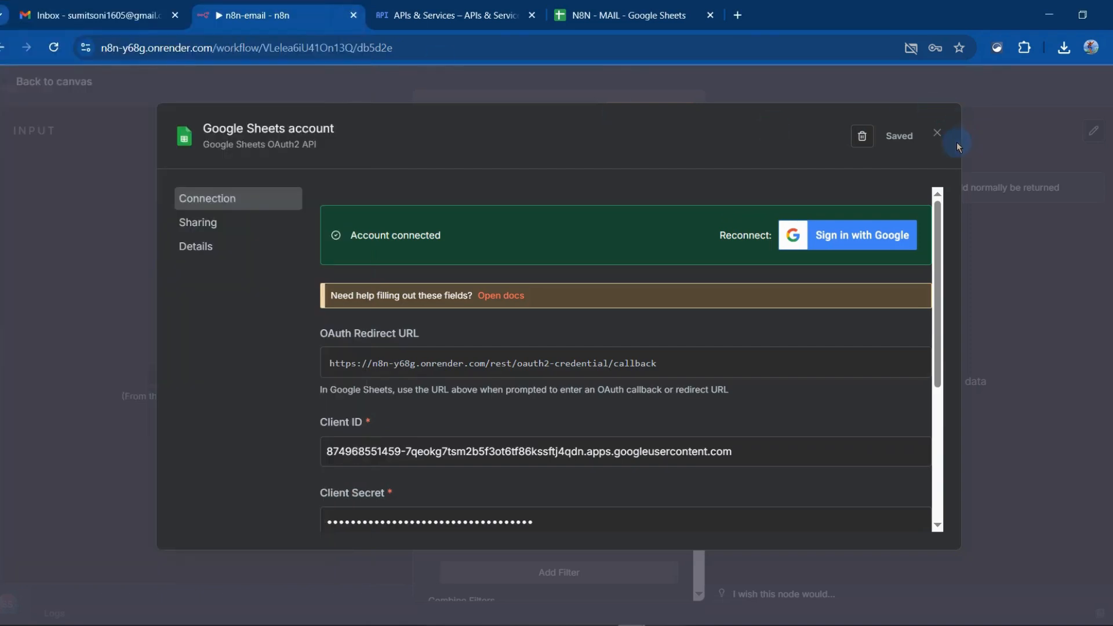
pyautogui.click(938, 135)
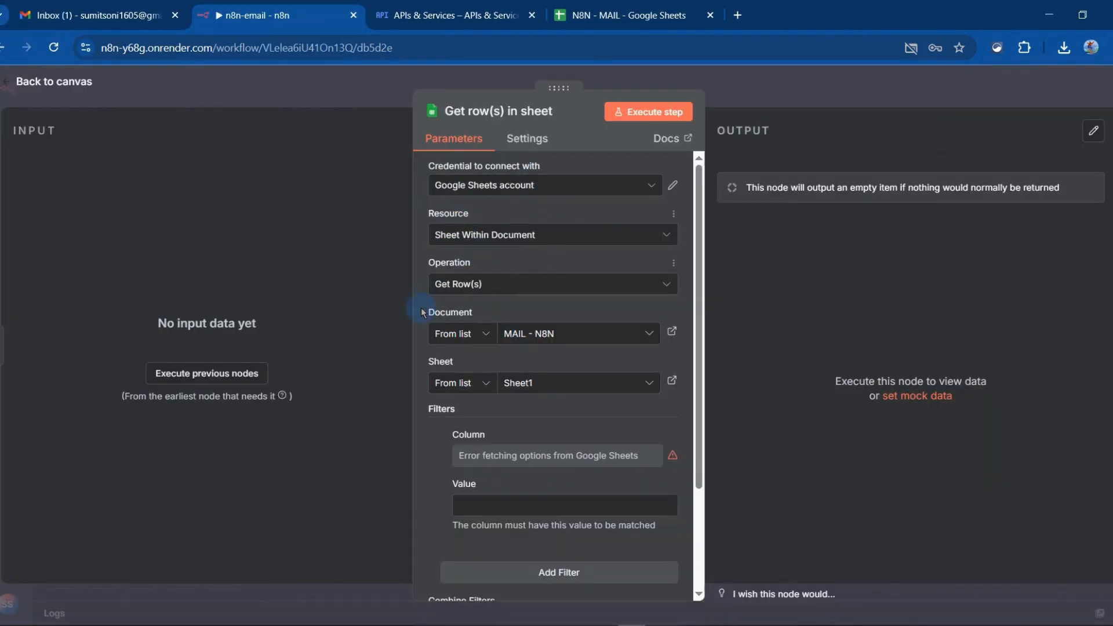
# Switch to the N8N - MAIL spreadsheet and examine its column headers and the sample recipient row
pyautogui.click(600, 13)
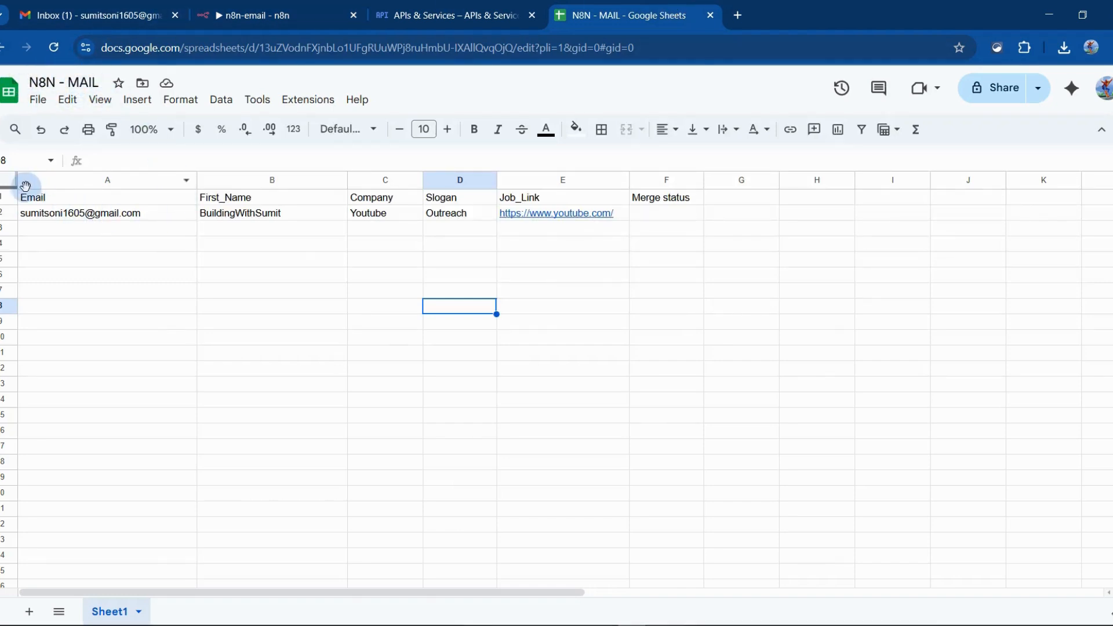
pyautogui.click(724, 273)
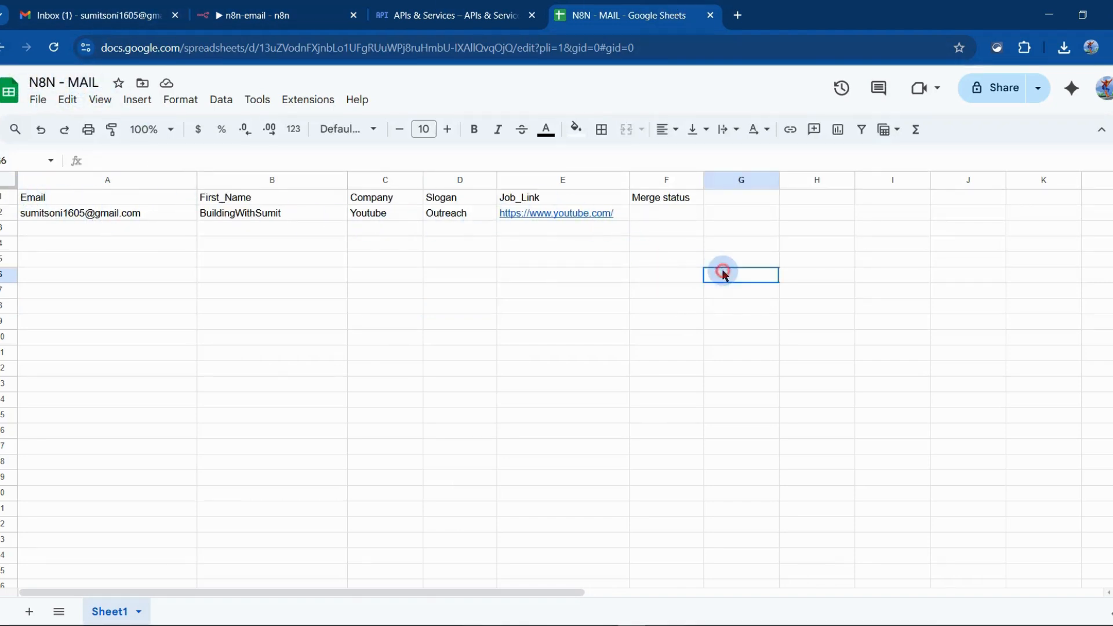
pyautogui.moveTo(724, 273); pyautogui.dragTo(57, 202)
pyautogui.click(60, 203)
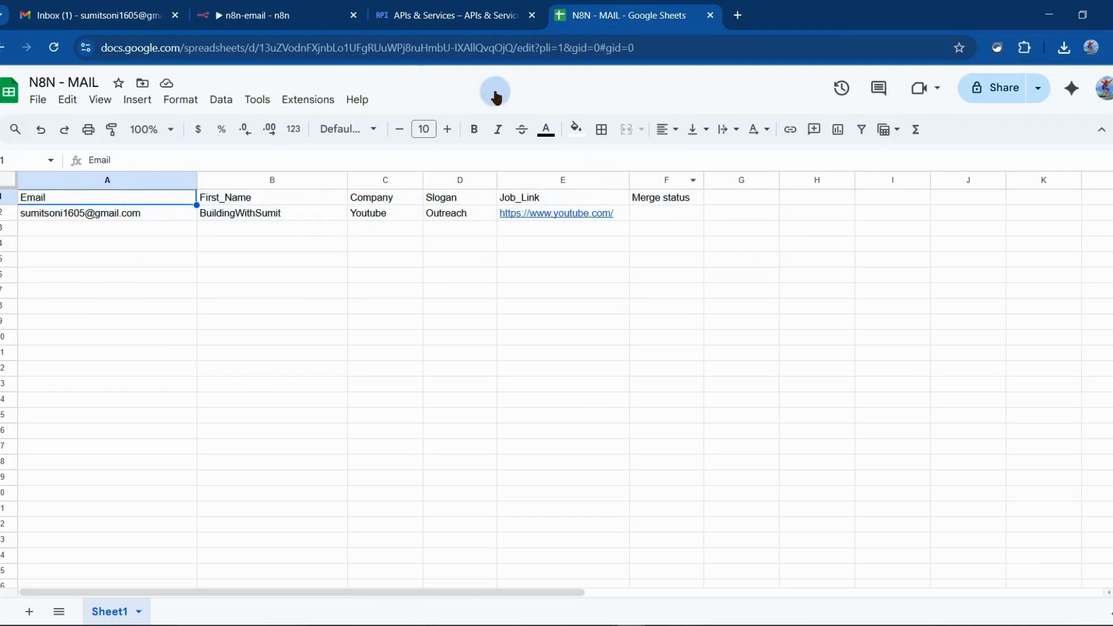
pyautogui.click(255, 15)
pyautogui.click(625, 6)
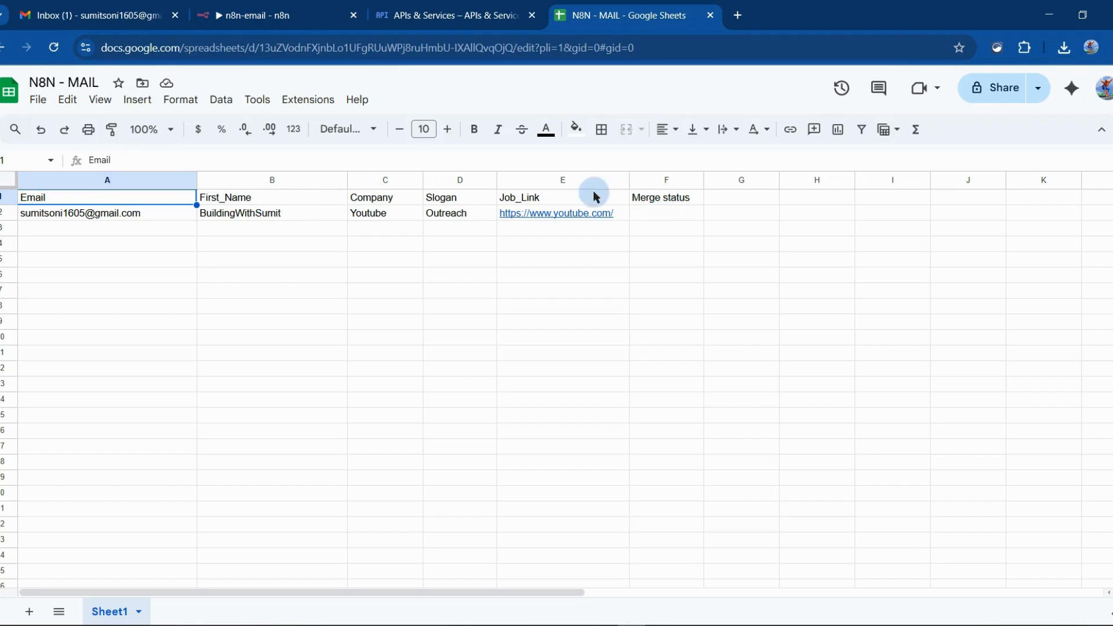
pyautogui.click(477, 13)
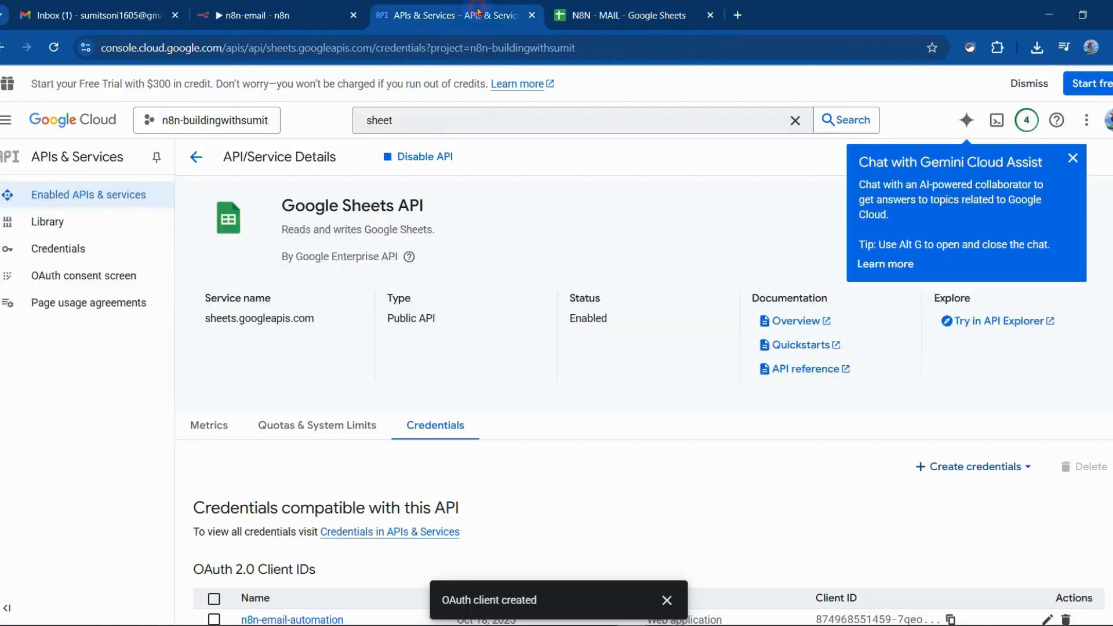
# Try to load the Document list of the Get row(s) in sheet node in n8n, and retry after saving the workflow
pyautogui.click(256, 16)
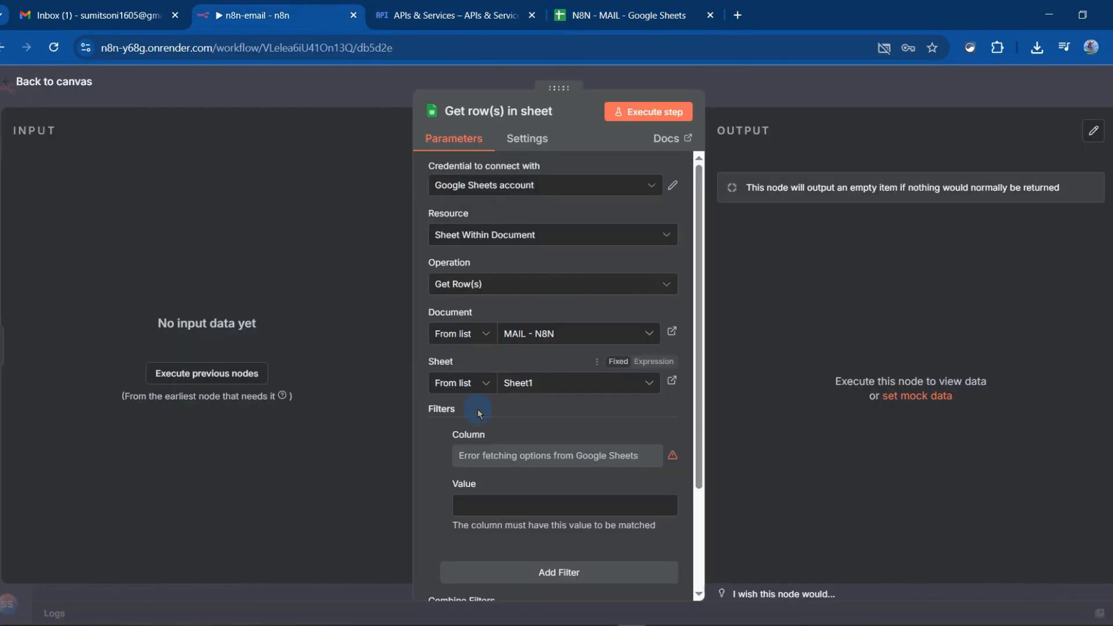
pyautogui.click(587, 329)
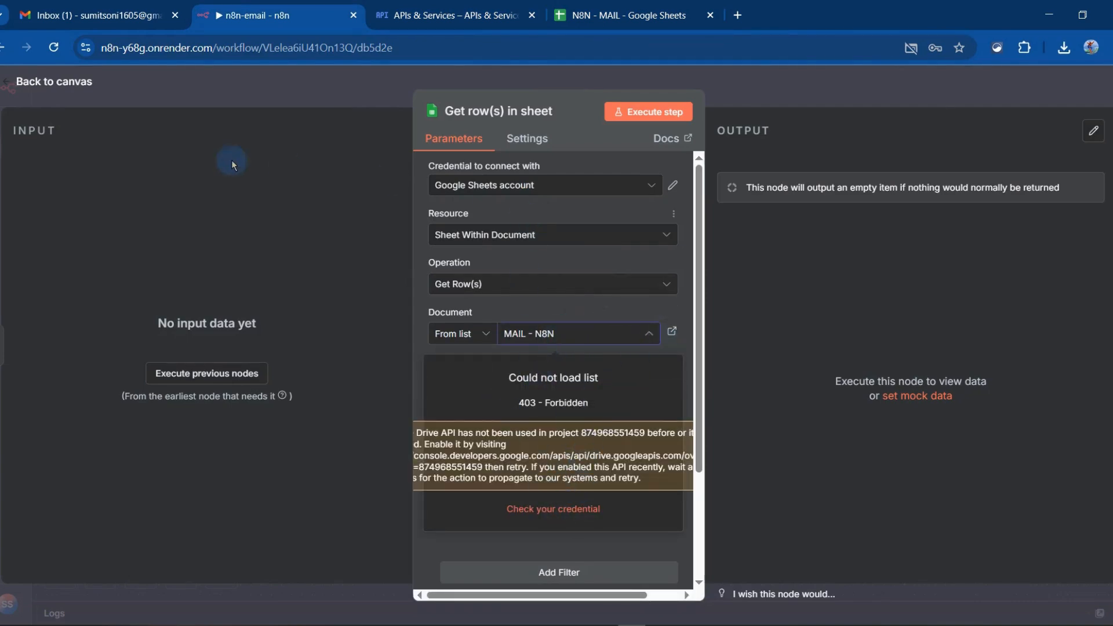
pyautogui.click(79, 86)
pyautogui.hotkey('ctrl', 's')
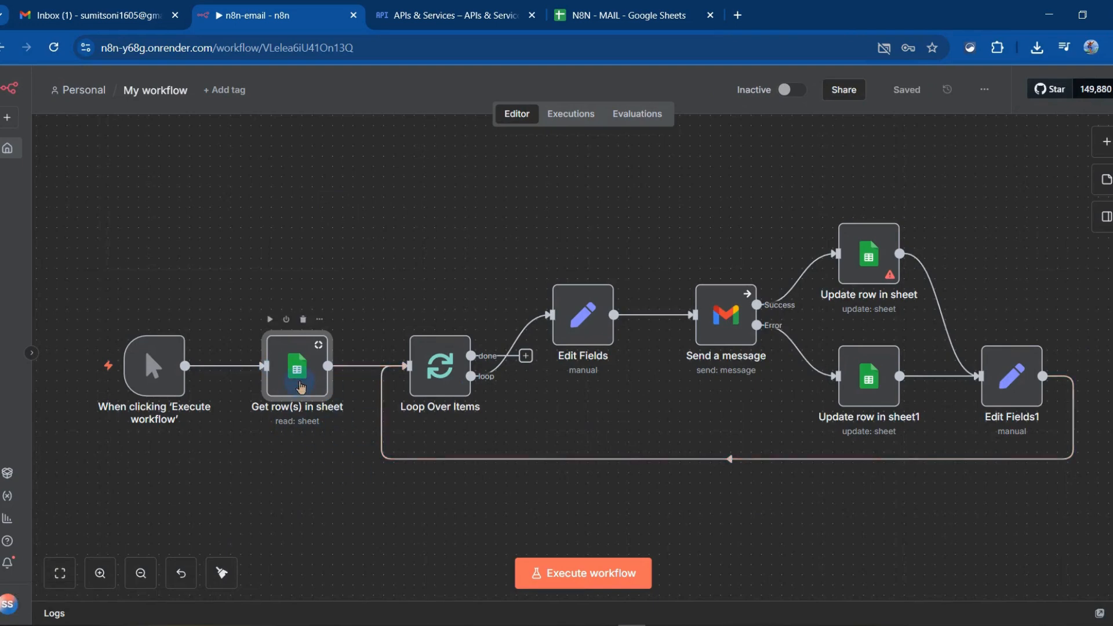
pyautogui.doubleClick(296, 368)
pyautogui.click(597, 344)
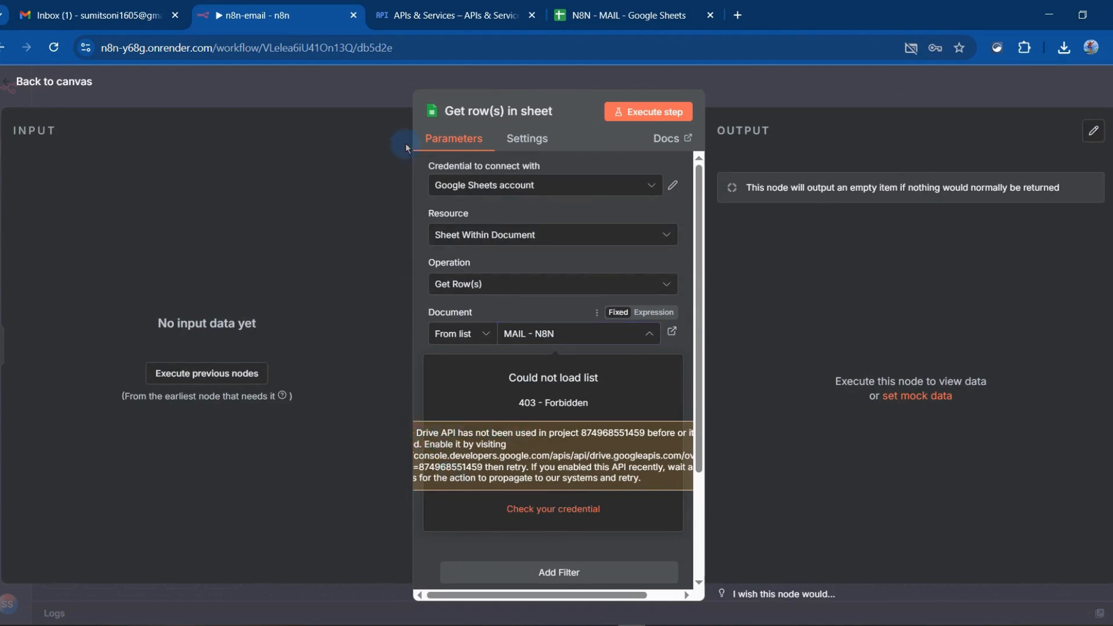
# Switch to the Google Cloud console, search for drive, and enable the Google Drive API for the project
pyautogui.click(582, 5)
pyautogui.click(420, 11)
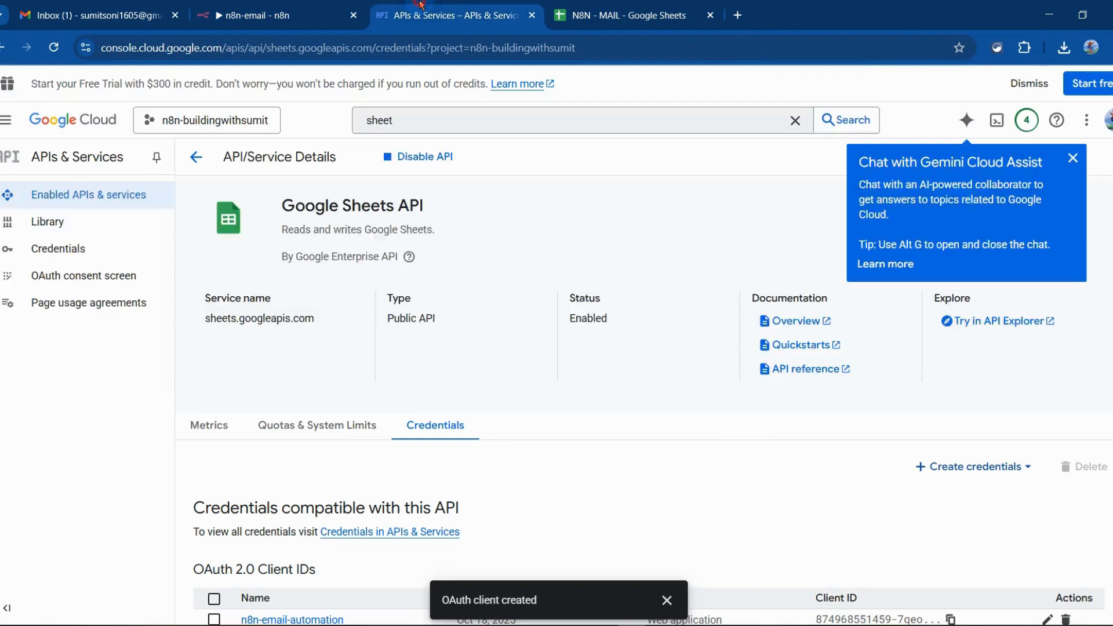
pyautogui.click(422, 126)
pyautogui.hotkey('ctrl', 'a')
pyautogui.write('drive')
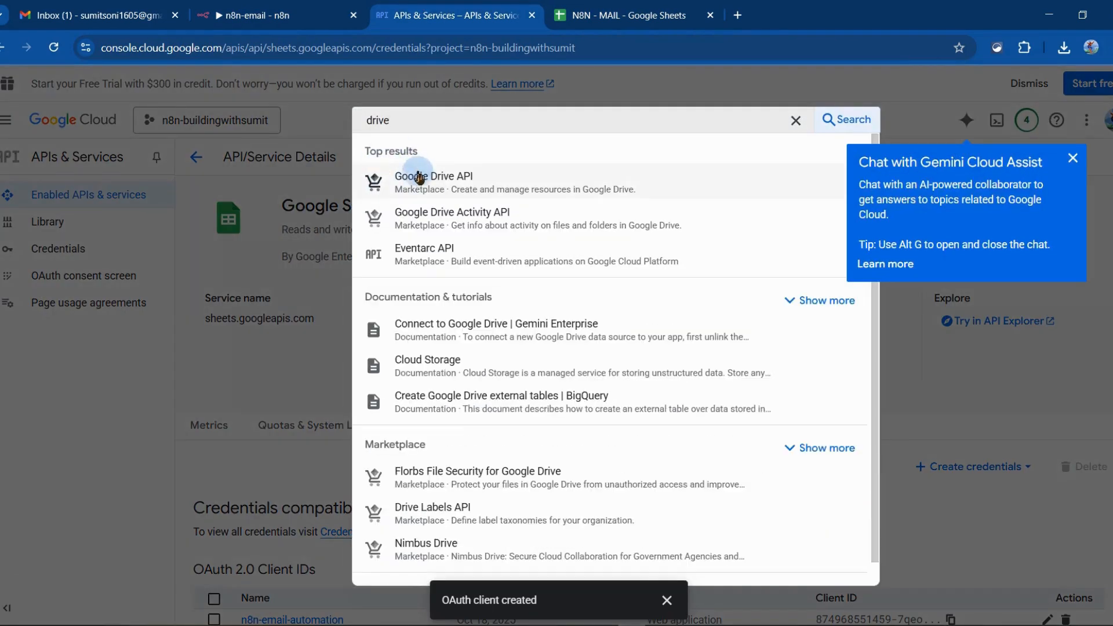
pyautogui.click(428, 176)
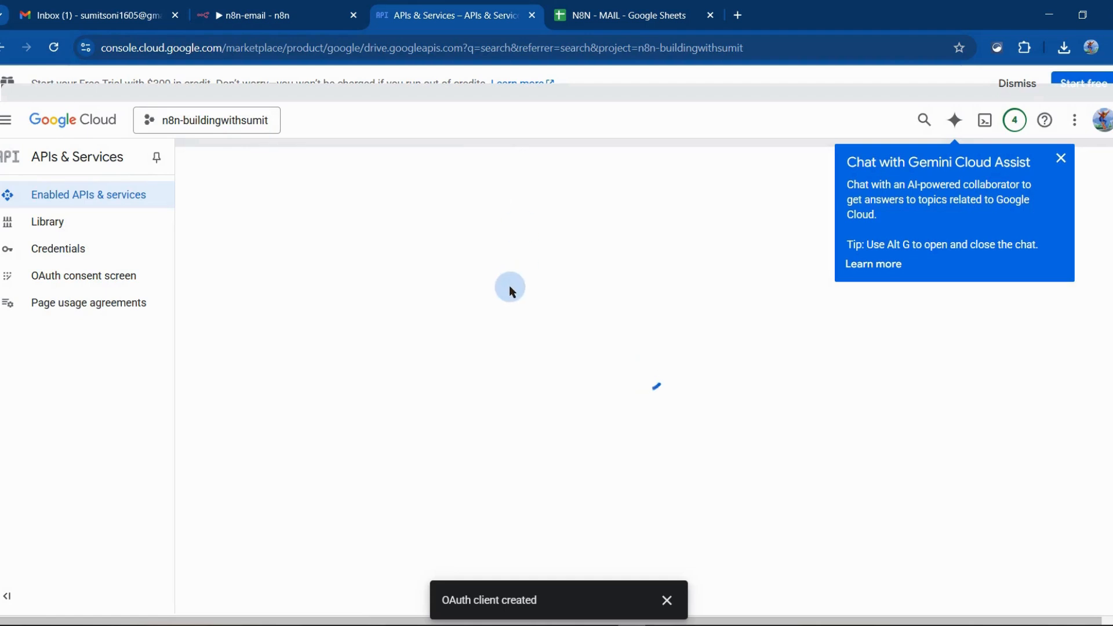
pyautogui.click(153, 315)
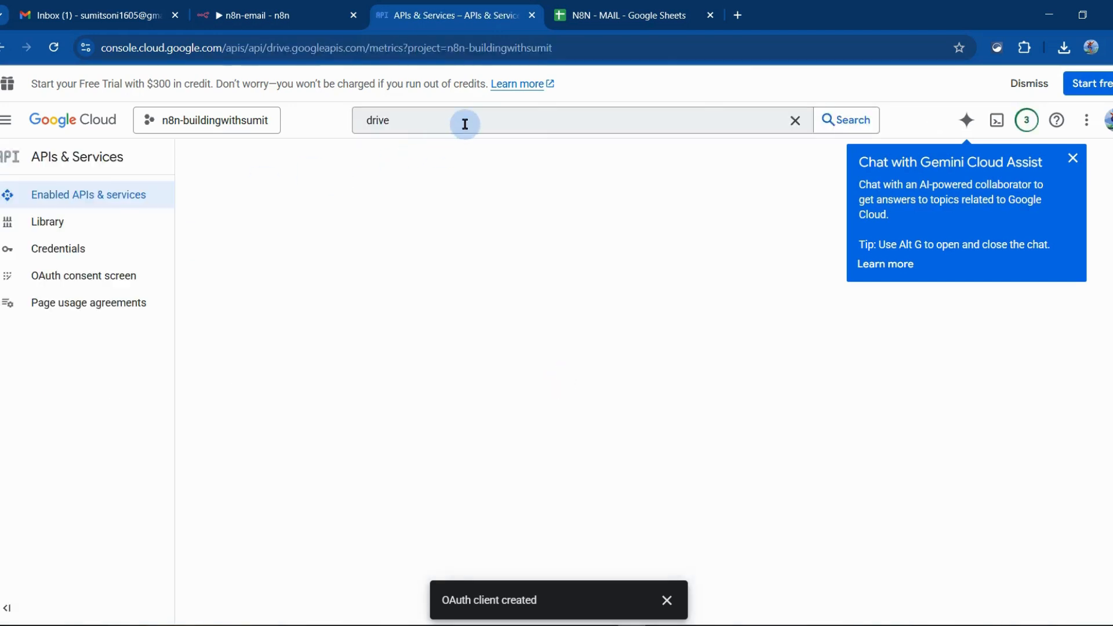
# Switch to n8n, reopen the Get row(s) in sheet node, and set its document to N8N - MAIL and its sheet to Sheet1
pyautogui.click(272, 17)
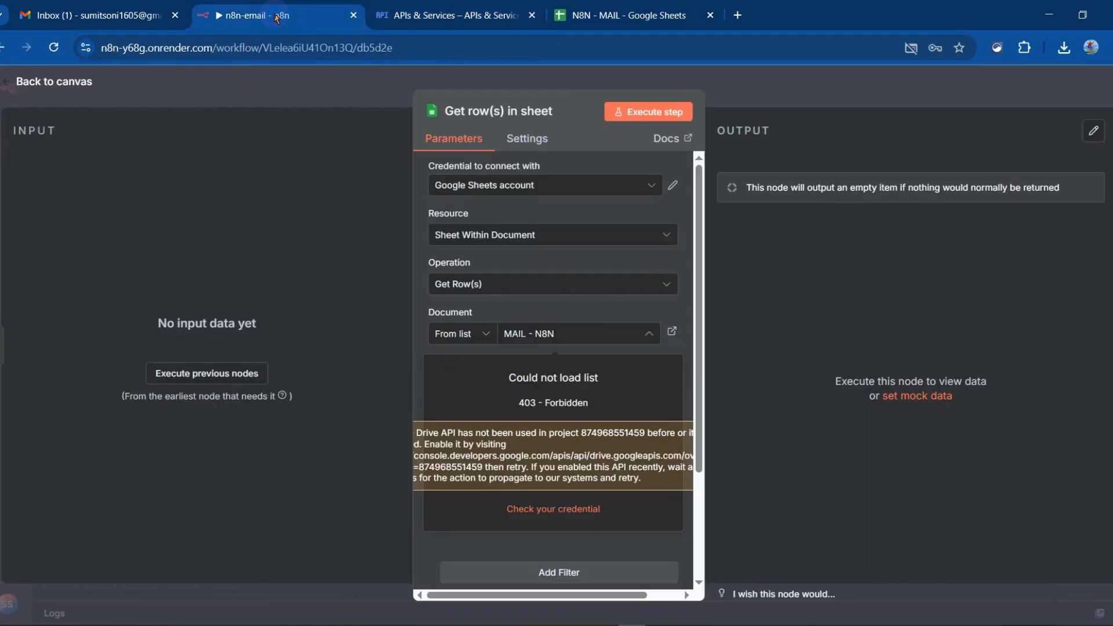
pyautogui.click(90, 87)
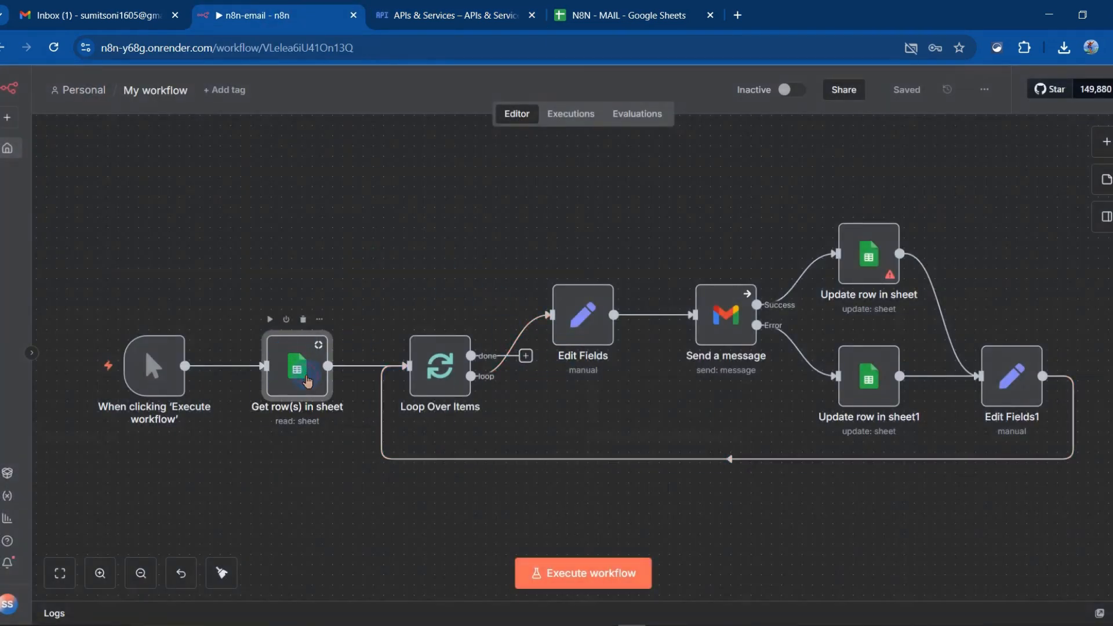
pyautogui.doubleClick(307, 380)
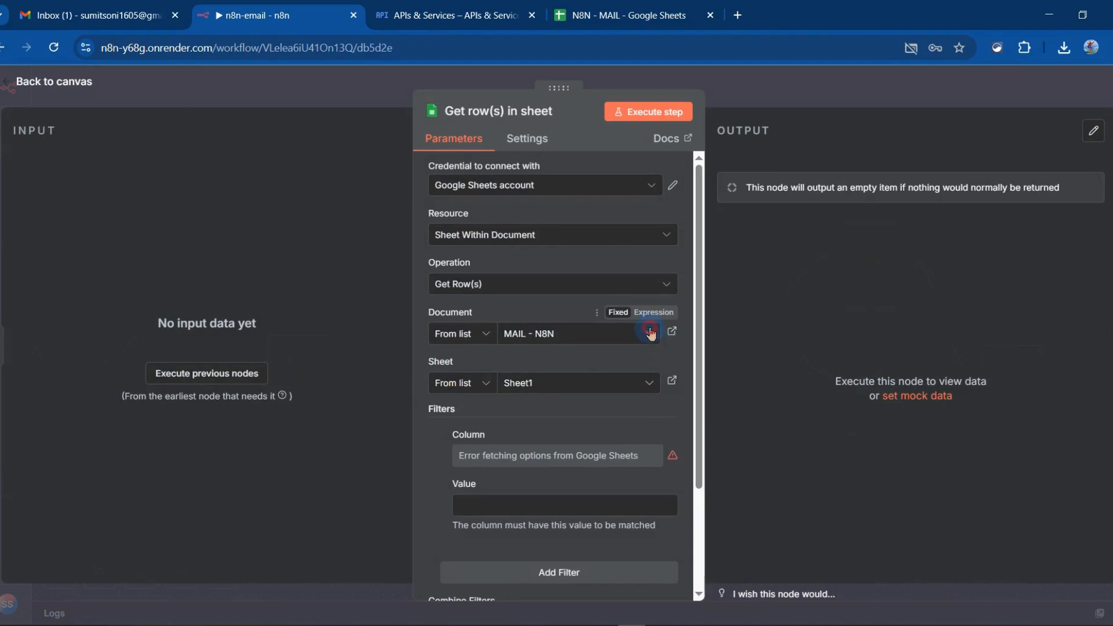
pyautogui.click(651, 333)
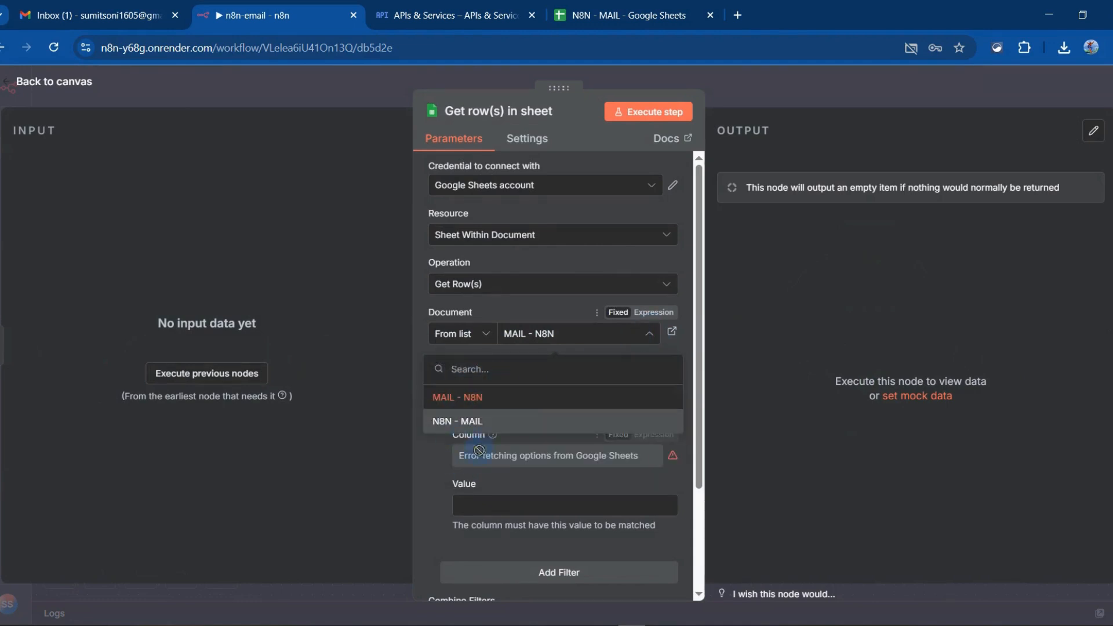
pyautogui.click(626, 15)
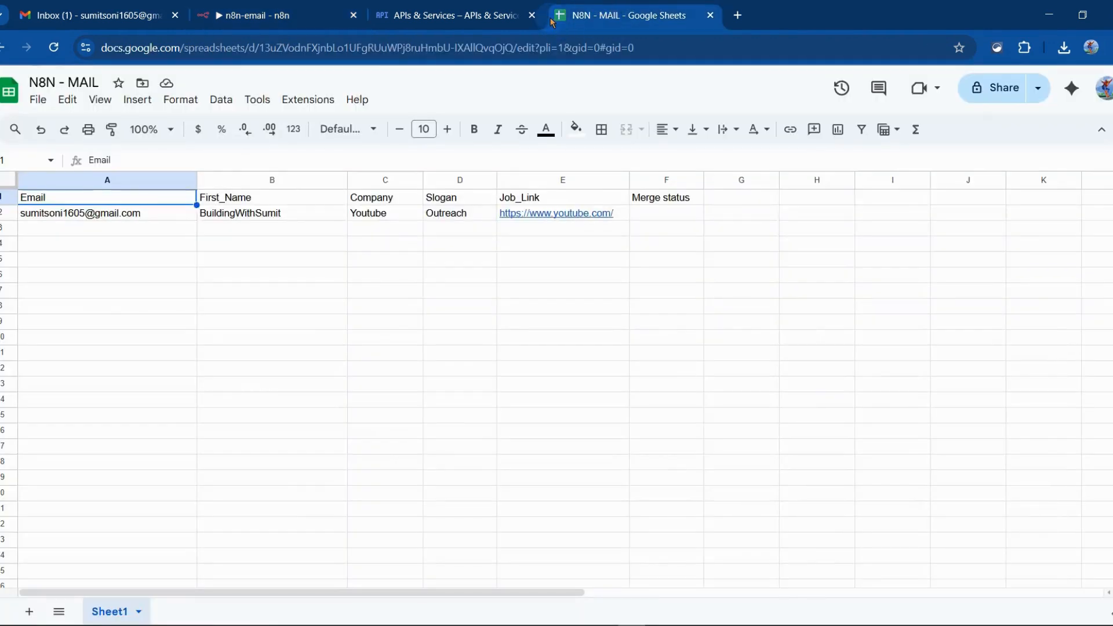
pyautogui.moveTo(230, 9); pyautogui.dragTo(278, 18)
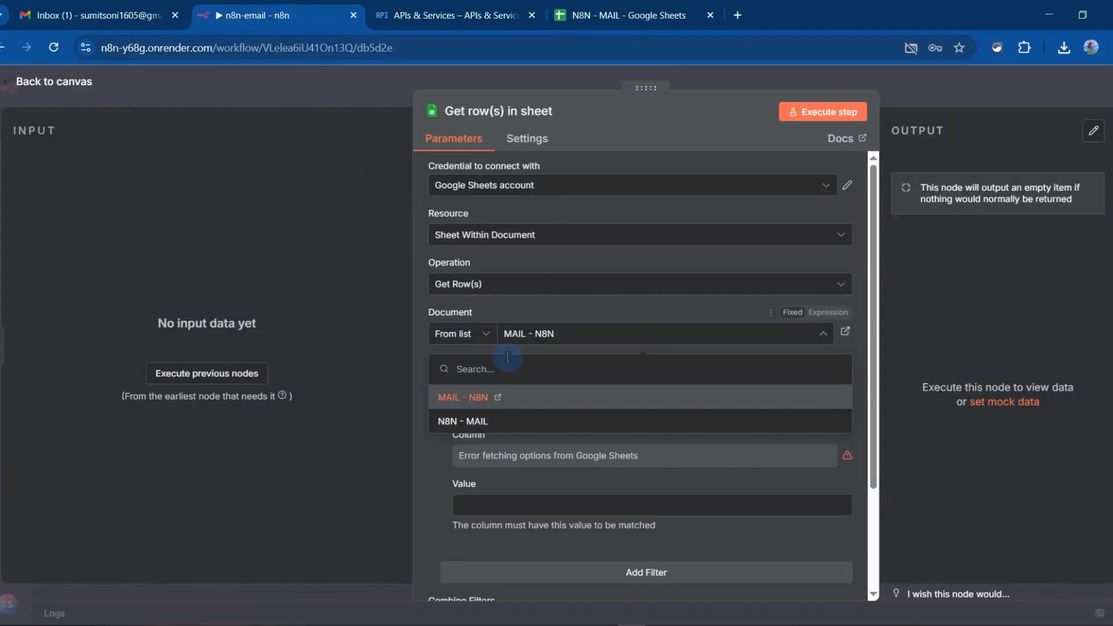
pyautogui.click(477, 420)
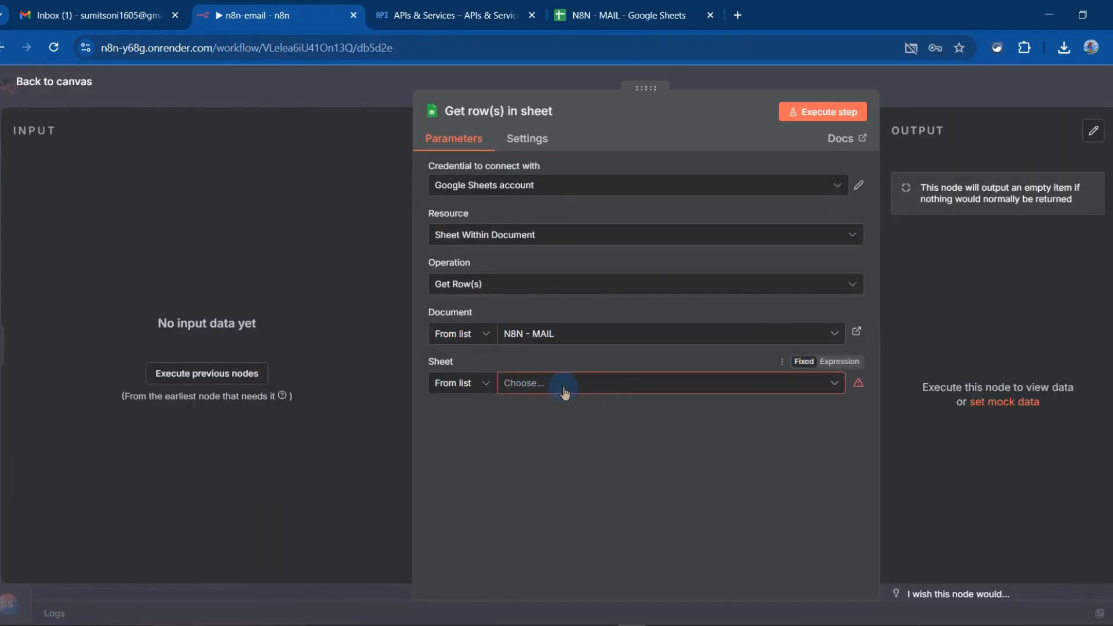
pyautogui.click(565, 390)
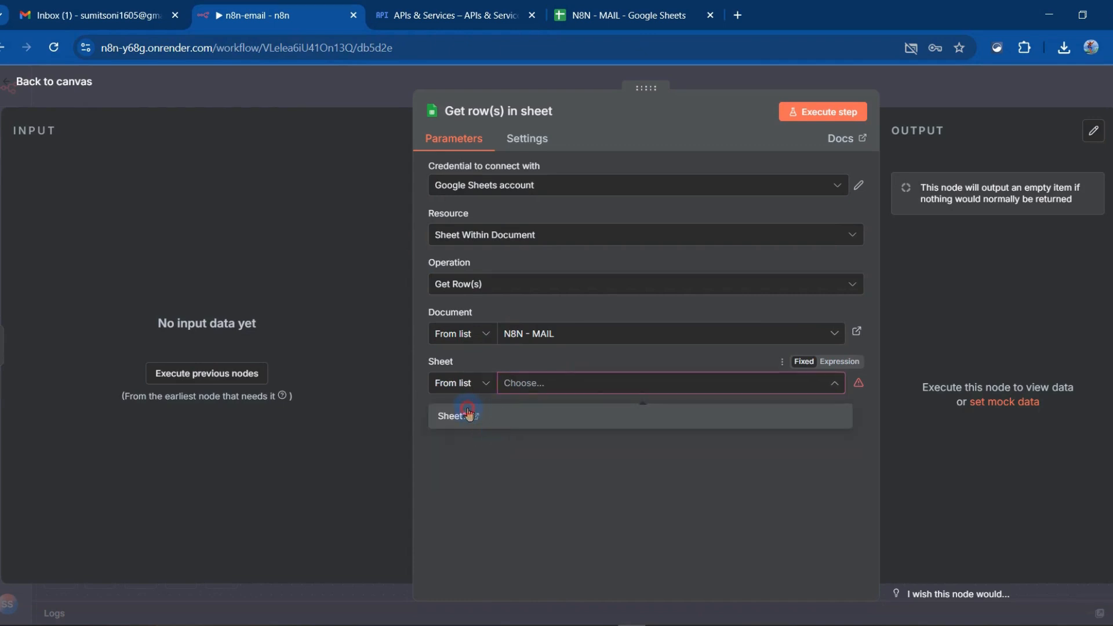
pyautogui.click(468, 414)
# Add a filter on the Merge status column with an empty value, then return to the canvas and save the workflow
pyautogui.scroll(-1, 565, 437)
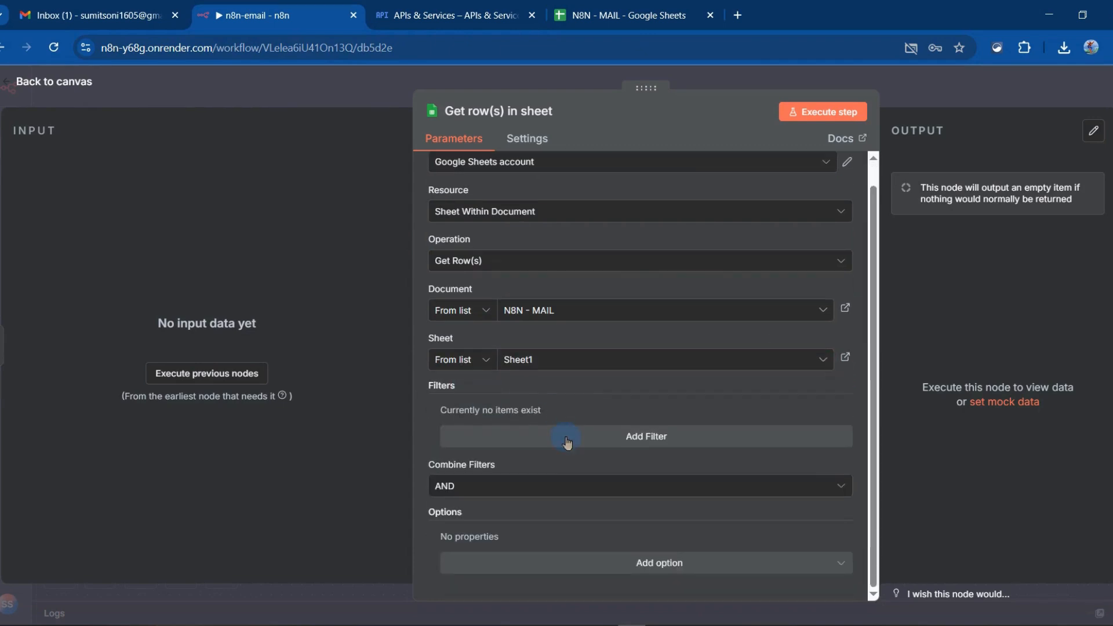
pyautogui.click(623, 443)
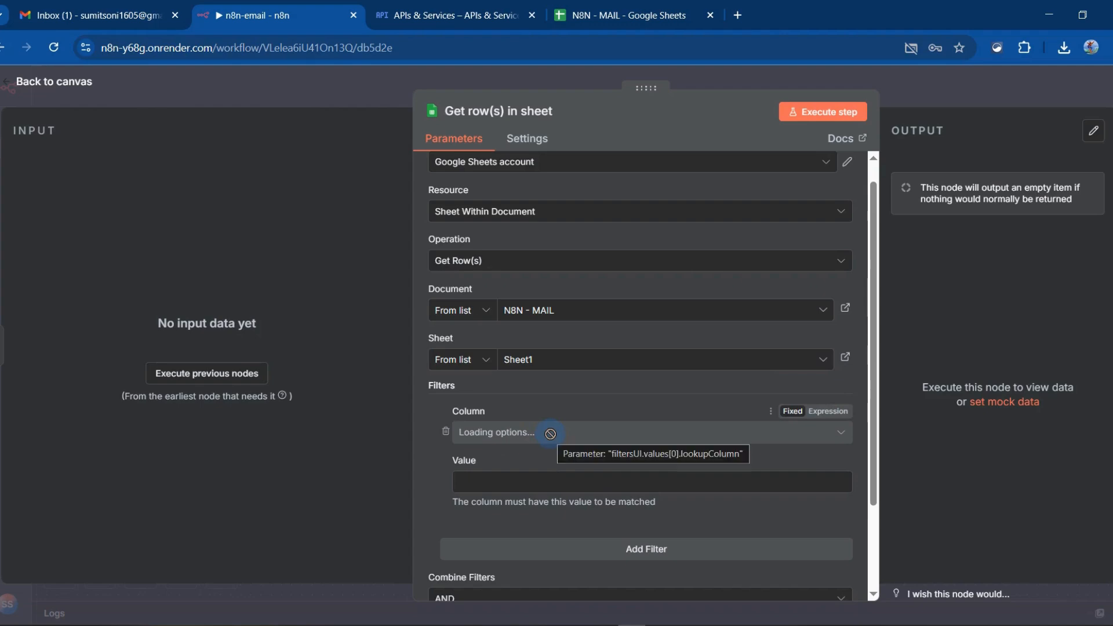
pyautogui.click(655, 15)
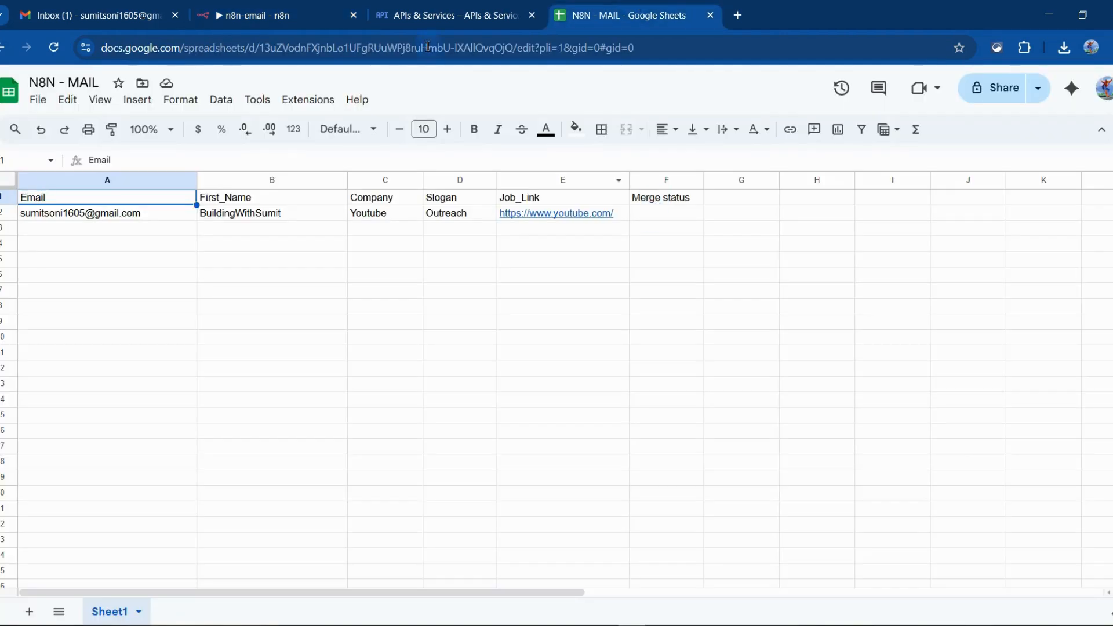
pyautogui.click(272, 15)
pyautogui.scroll(-3, 522, 354)
pyautogui.click(555, 320)
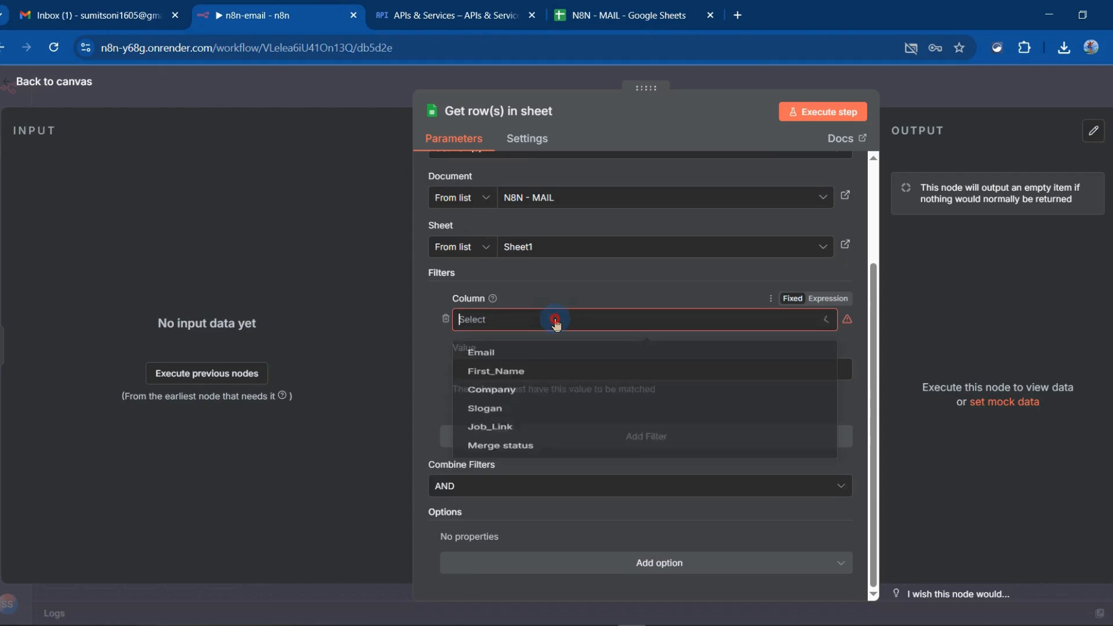
pyautogui.click(482, 484)
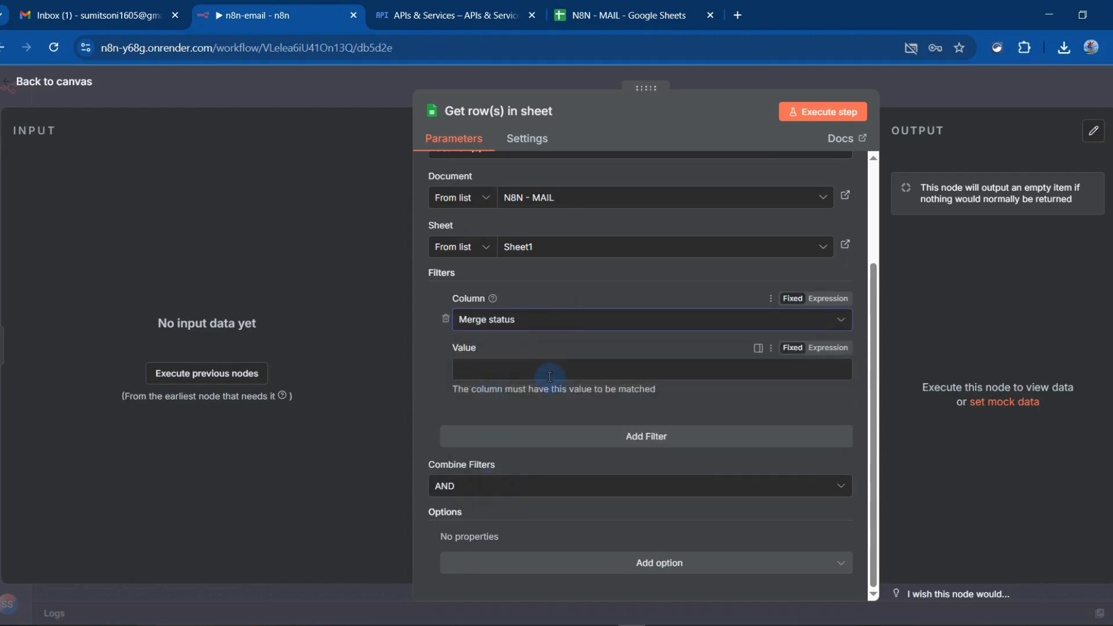
pyautogui.click(550, 377)
pyautogui.click(419, 406)
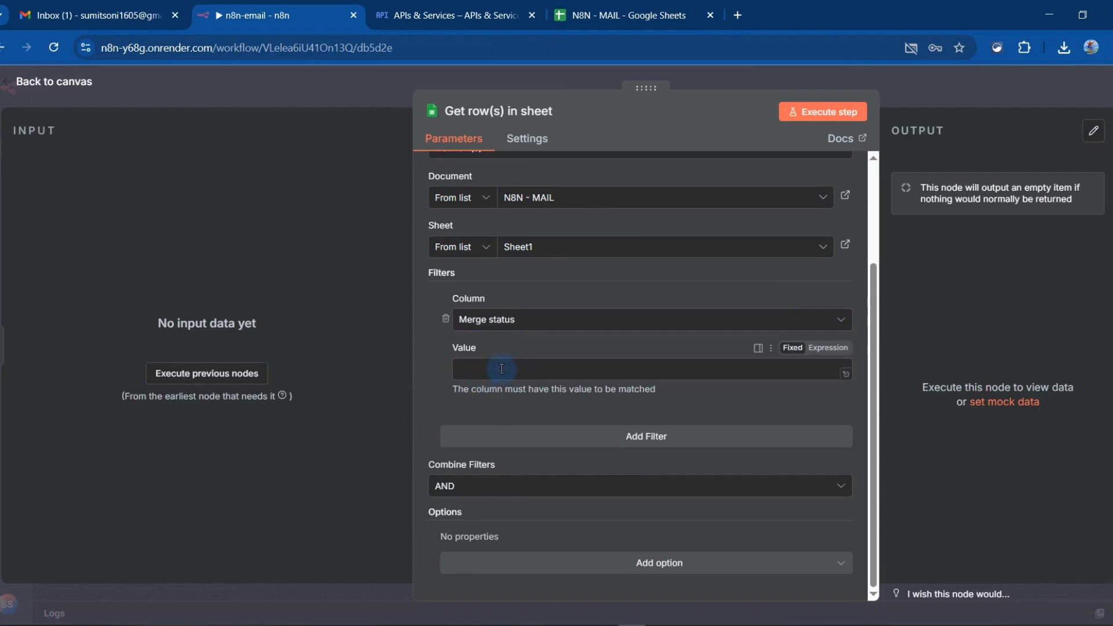
pyautogui.scroll(3, 543, 494)
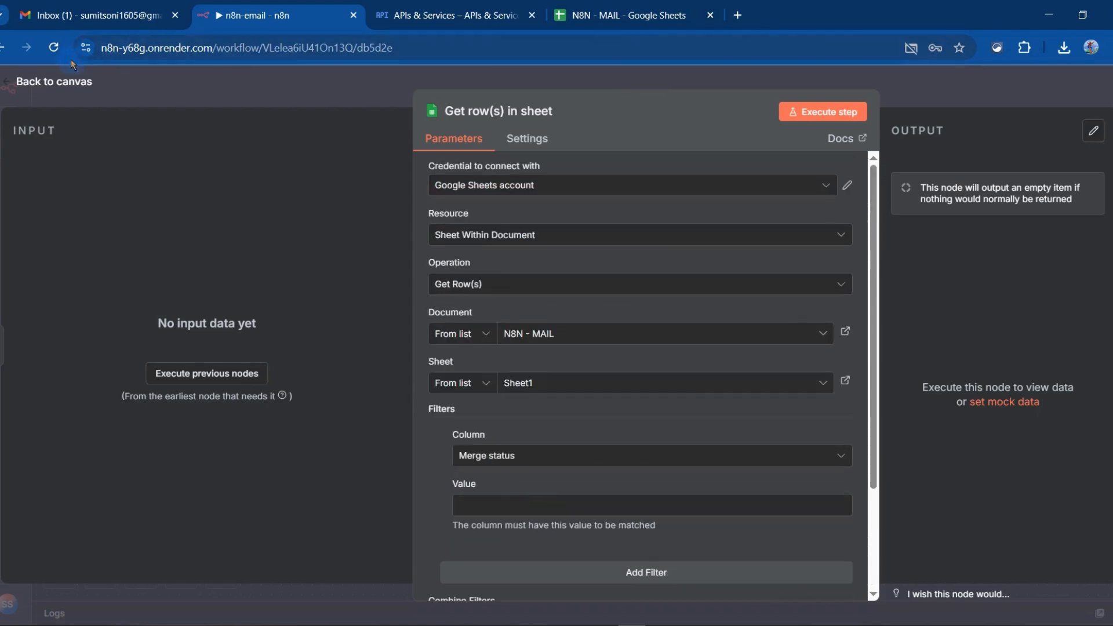
pyautogui.click(34, 85)
pyautogui.hotkey('ctrl', 's')
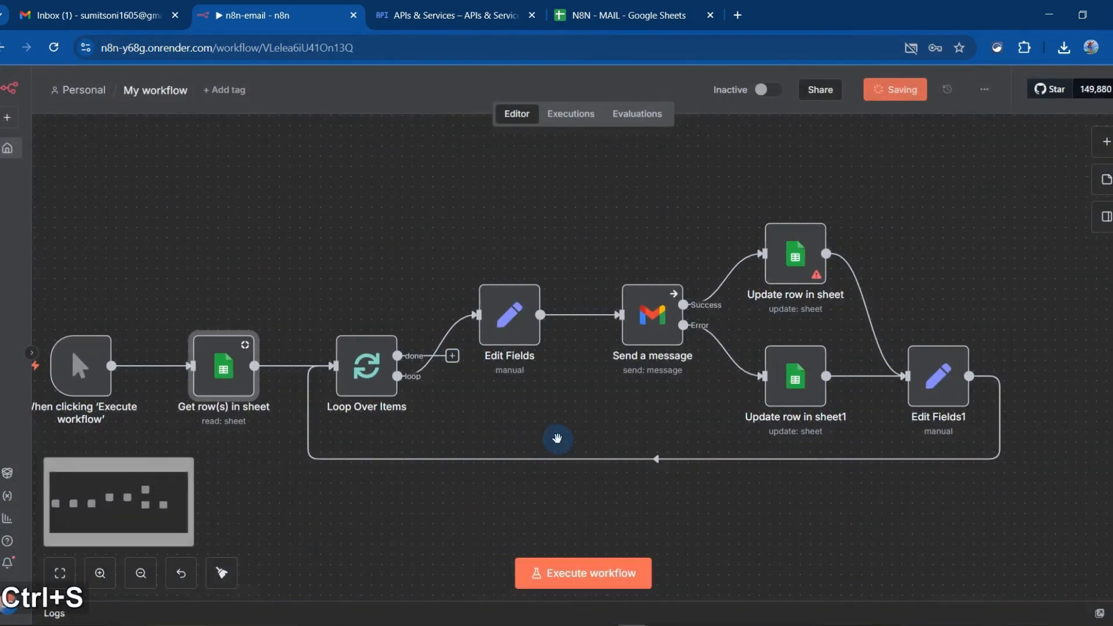
# Execute the Get row(s) in sheet node on its own, check all columns of its output table, and return to the canvas
pyautogui.doubleClick(222, 390)
pyautogui.scroll(-3, 707, 580)
pyautogui.scroll(3, 708, 577)
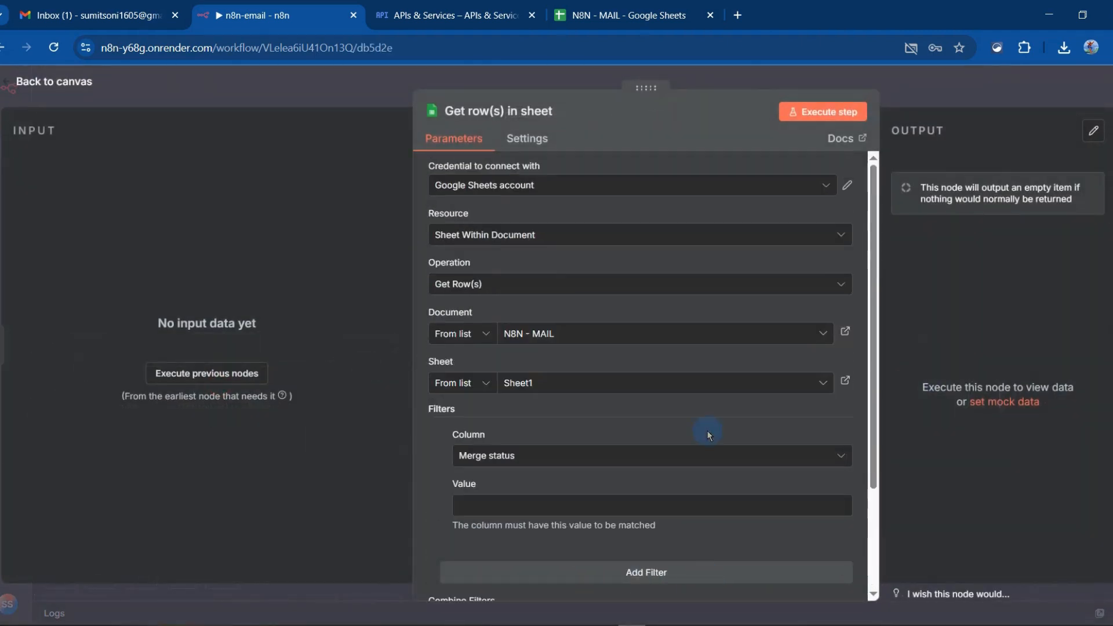
pyautogui.click(812, 112)
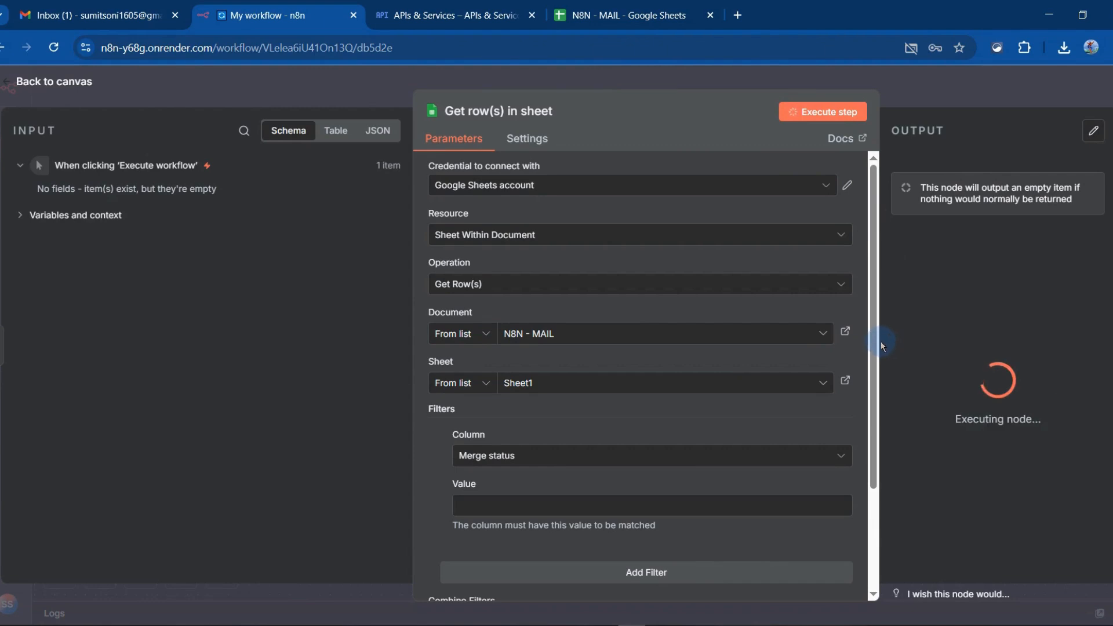
pyautogui.moveTo(880, 319); pyautogui.dragTo(738, 316)
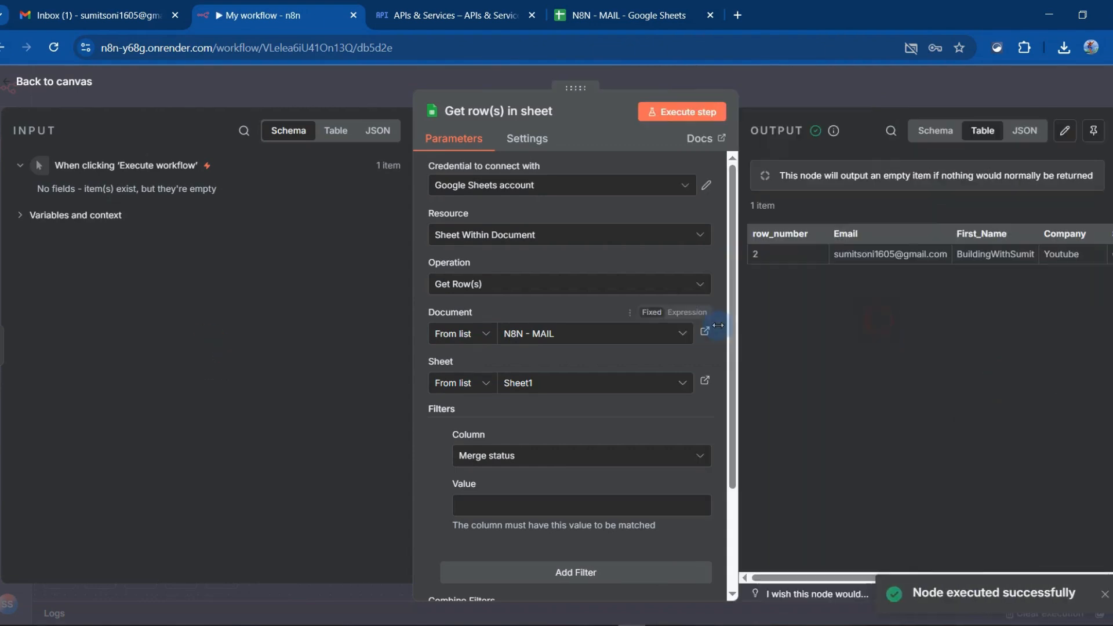
pyautogui.hscroll(5, 928, 256)
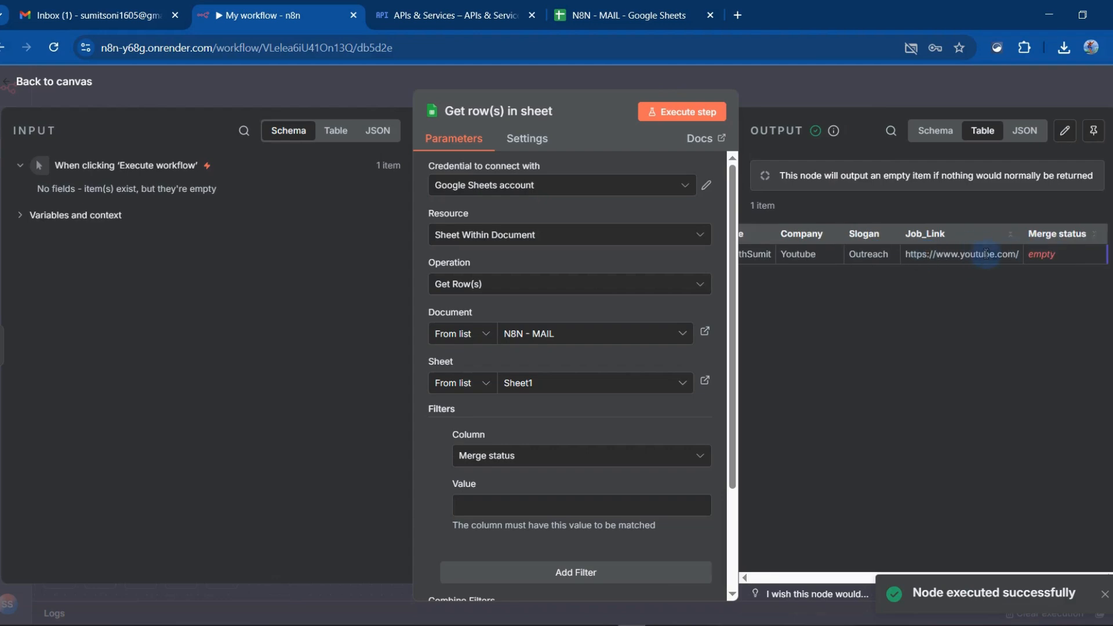
pyautogui.hscroll(-5, 967, 285)
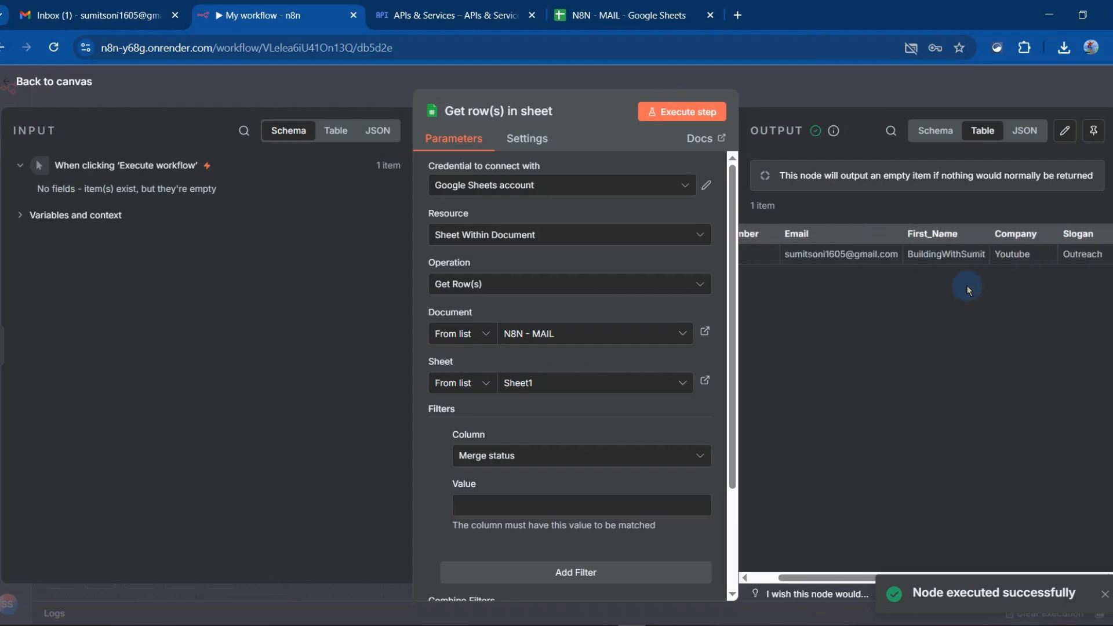
pyautogui.click(77, 84)
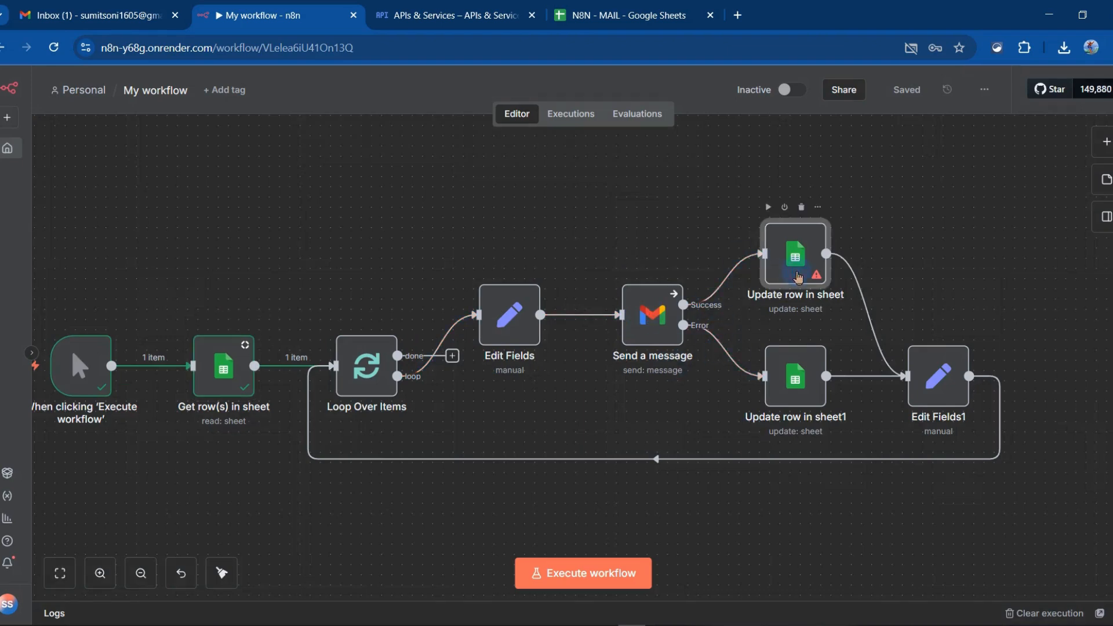
# Set the document of the Update row in sheet node to N8N - MAIL, check its remaining parameters, and return to the canvas
pyautogui.doubleClick(795, 255)
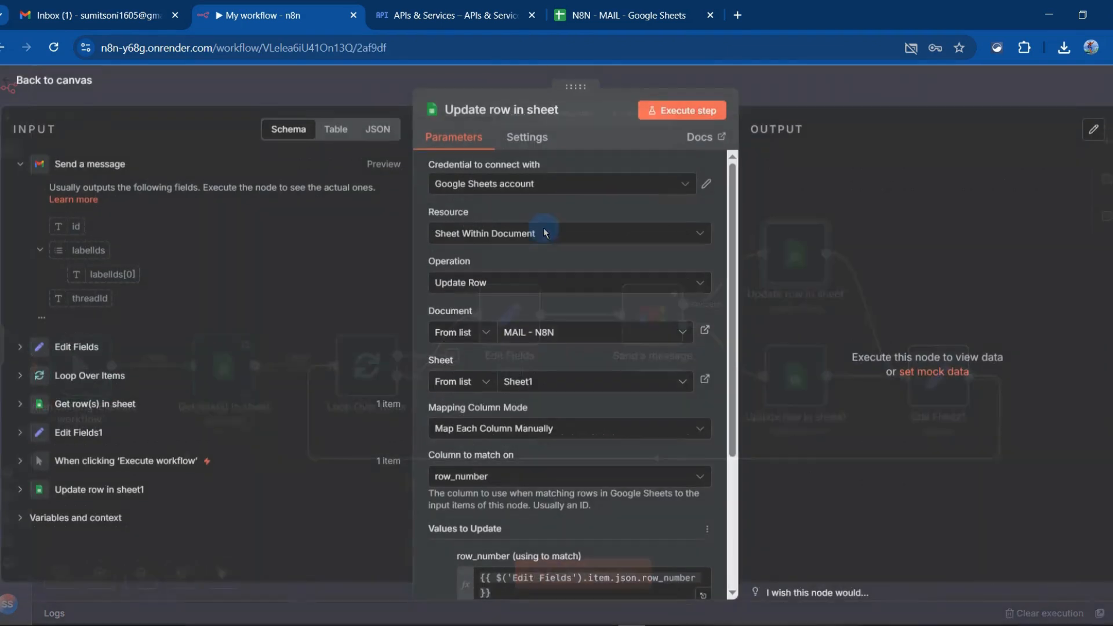
pyautogui.click(565, 333)
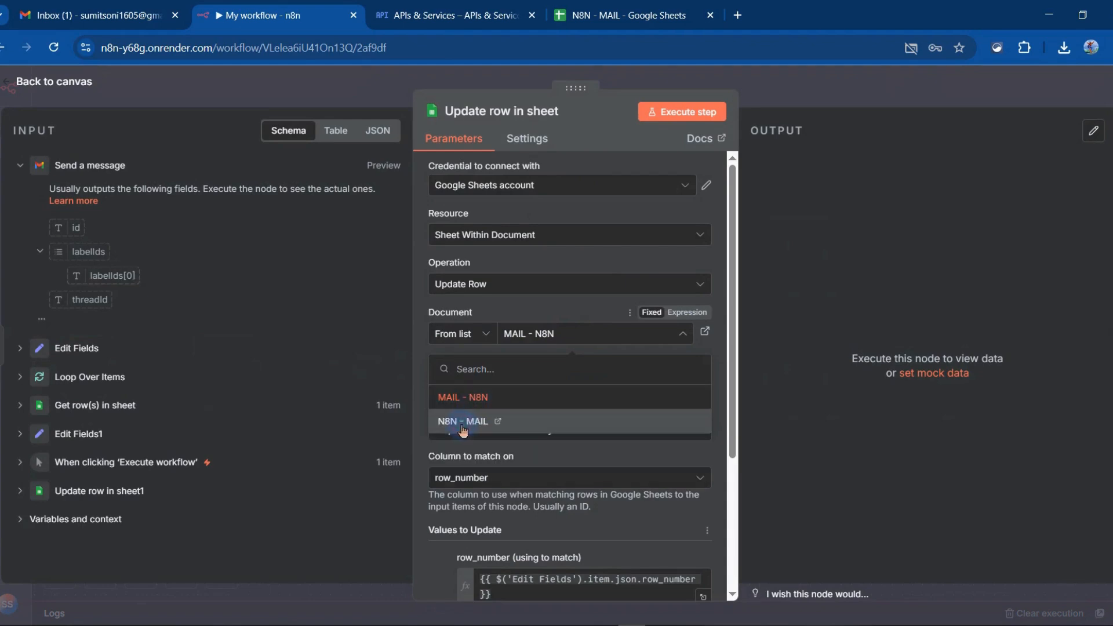
pyautogui.click(463, 422)
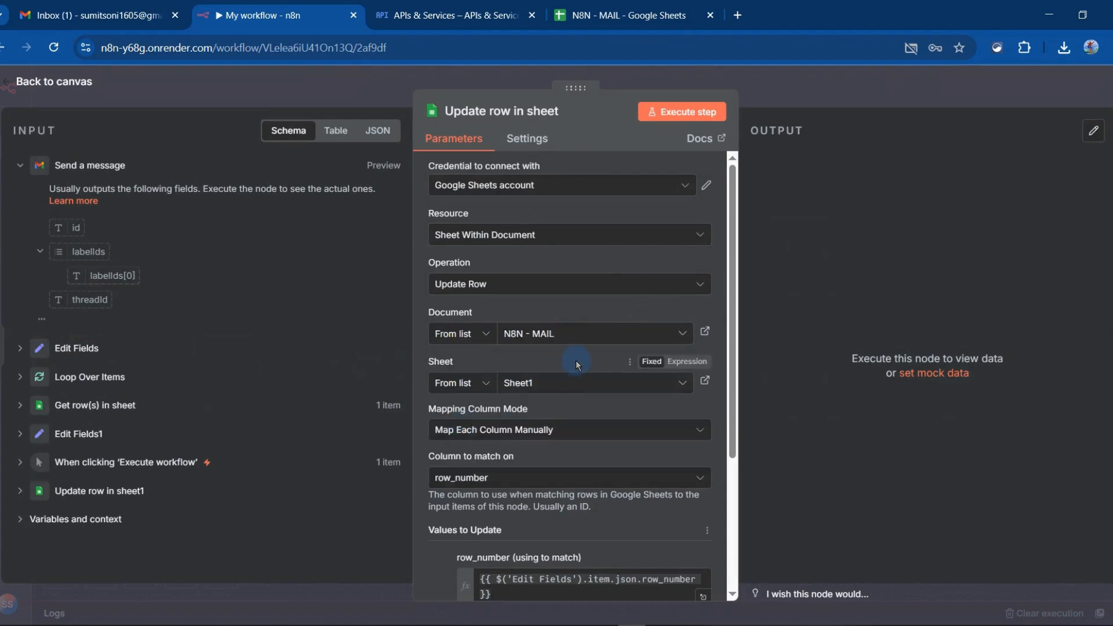
pyautogui.click(630, 194)
pyautogui.click(629, 188)
pyautogui.scroll(-4, 567, 467)
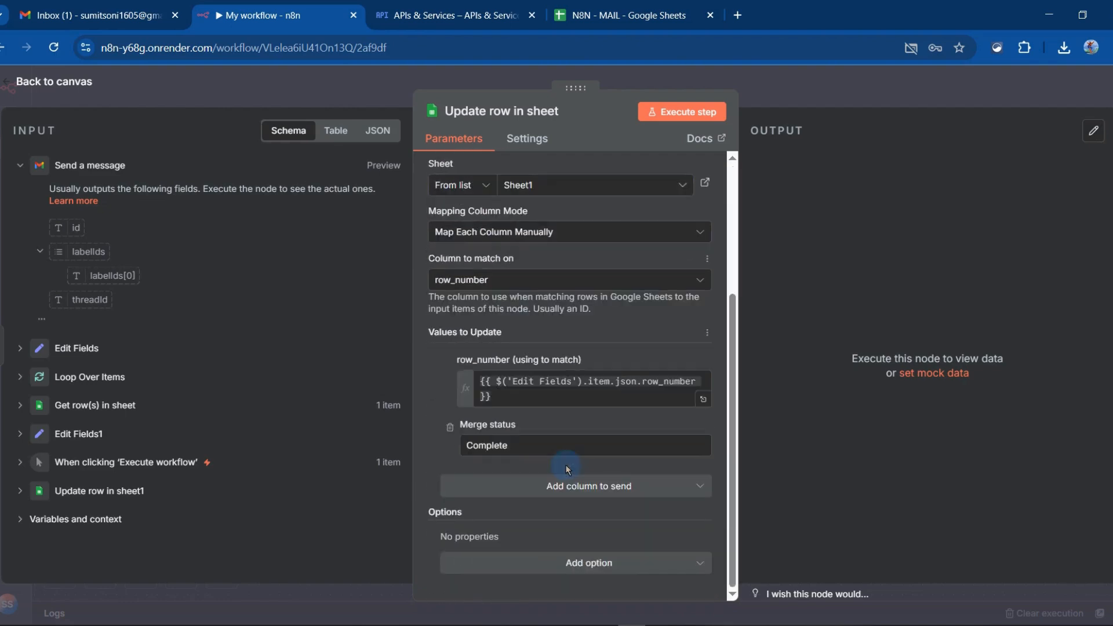
pyautogui.scroll(4, 567, 466)
pyautogui.click(71, 86)
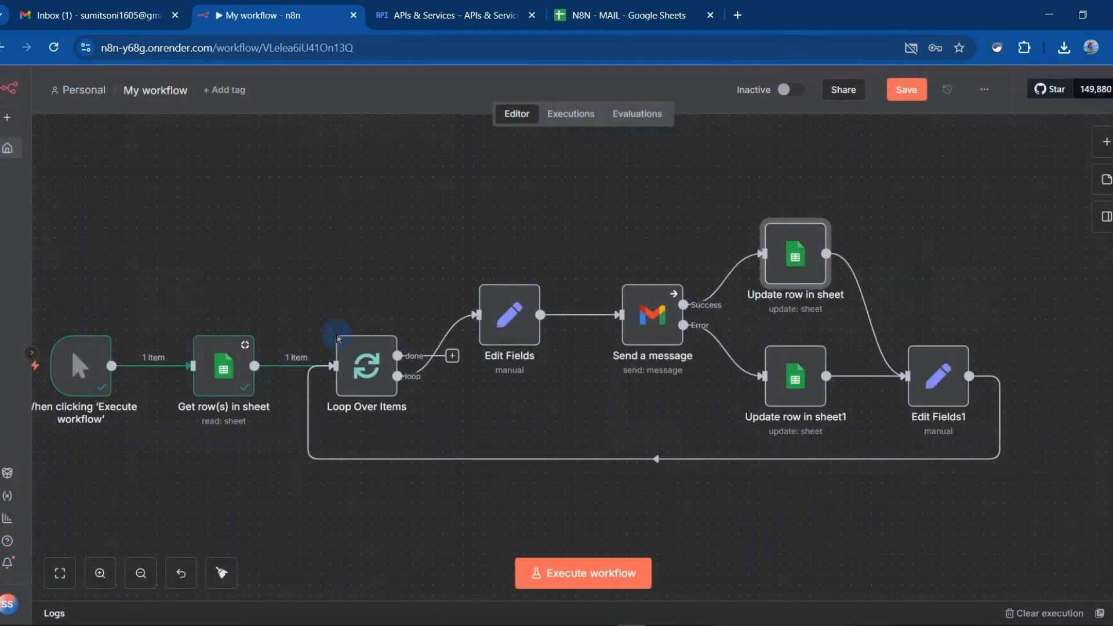
# Set the credential of the Update row in sheet1 node to Google Sheets account and return to the canvas
pyautogui.doubleClick(224, 355)
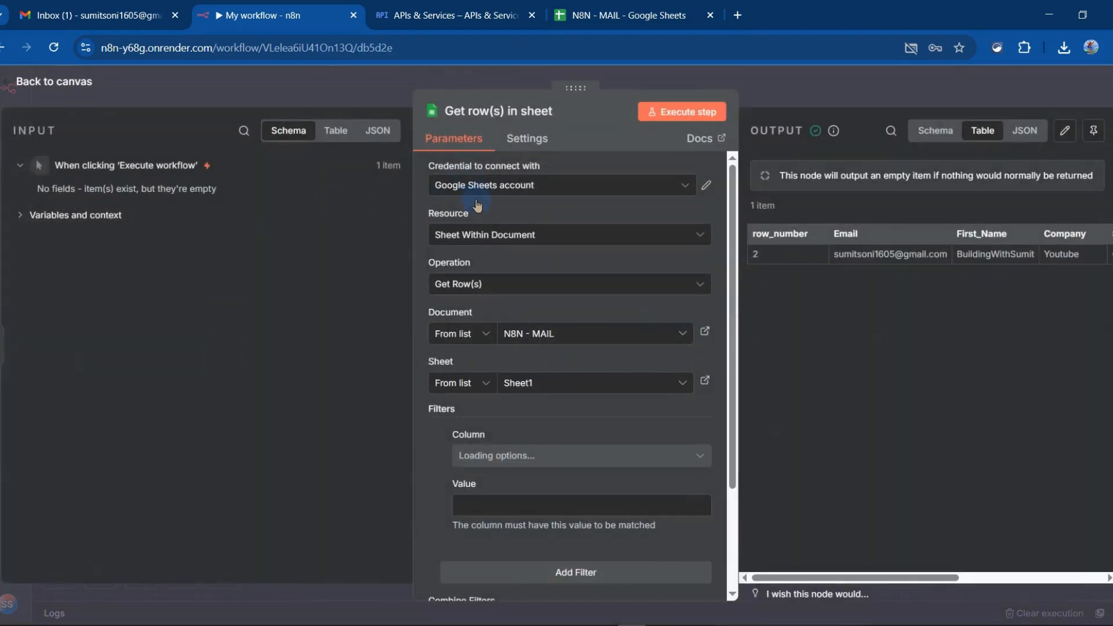
pyautogui.click(60, 85)
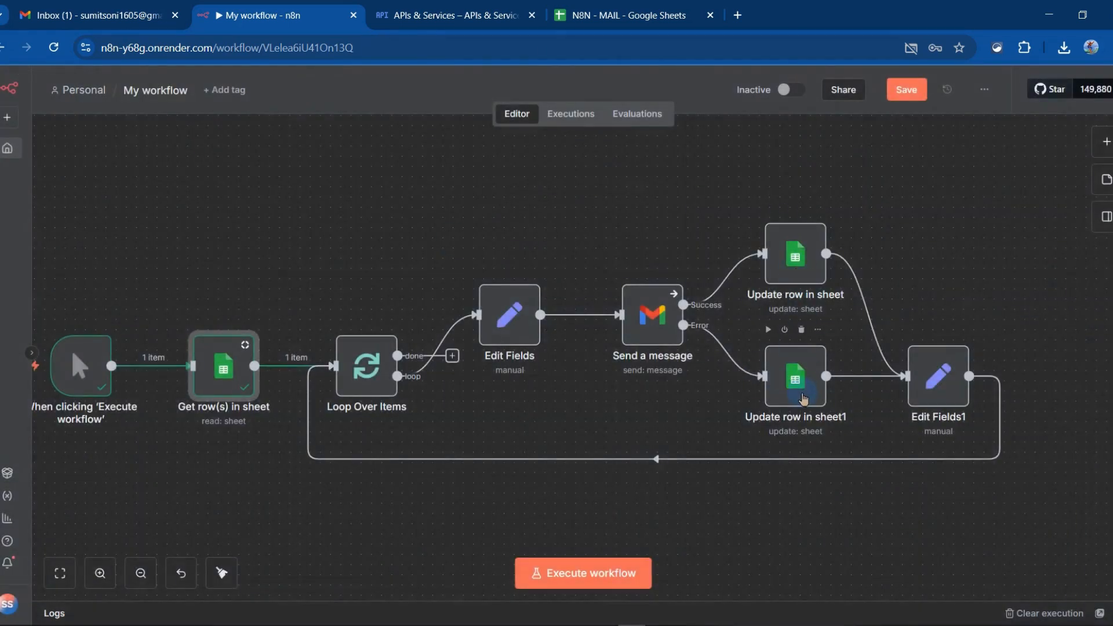
pyautogui.doubleClick(803, 399)
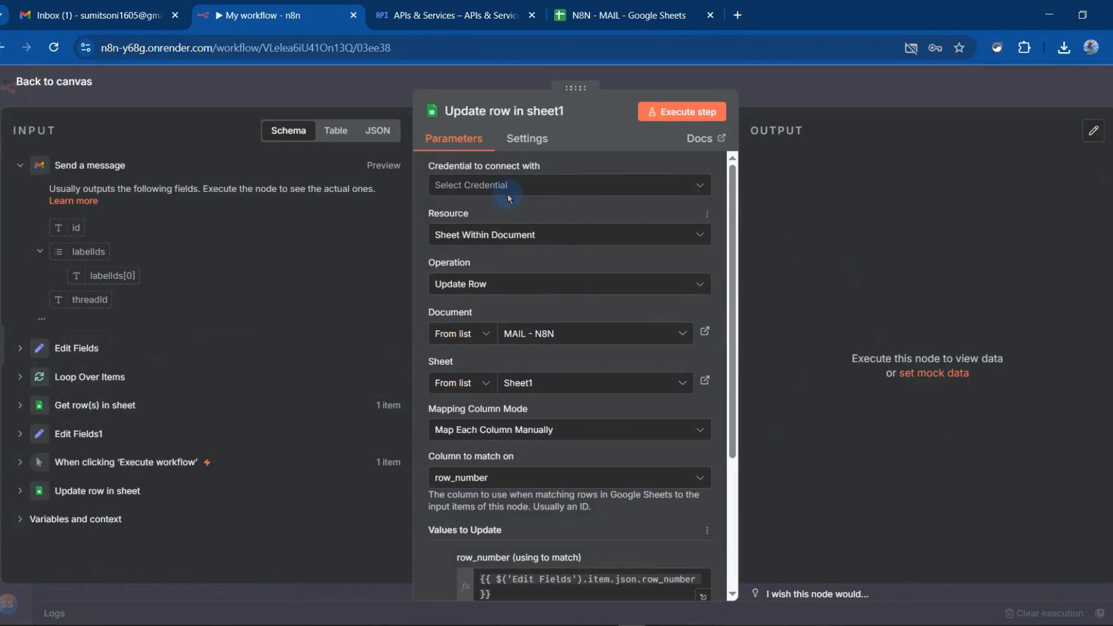
pyautogui.click(525, 219)
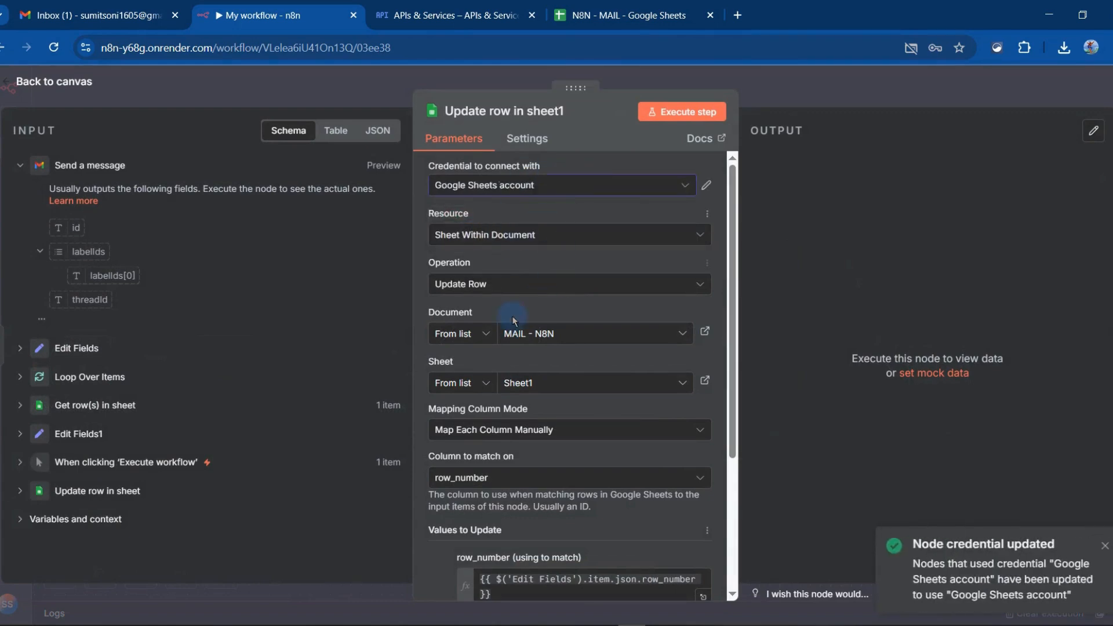
pyautogui.scroll(-3, 466, 394)
pyautogui.scroll(3, 464, 387)
pyautogui.click(24, 84)
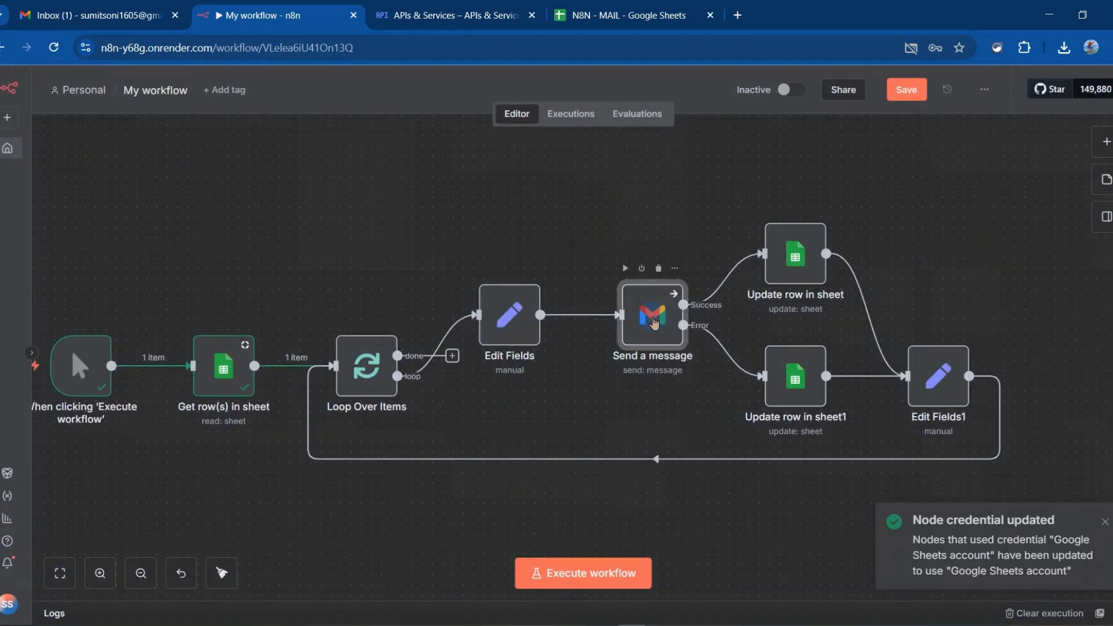
# Open the Send a message node, then switch to Google Cloud, search for gmail, and enable the Gmail API
pyautogui.doubleClick(654, 323)
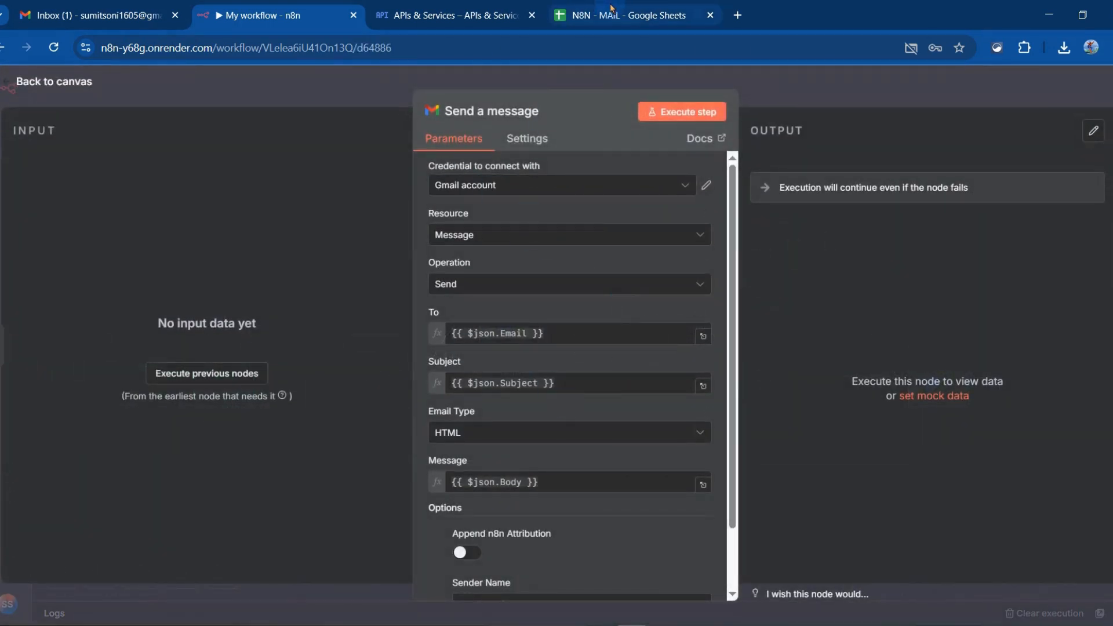
pyautogui.click(464, 14)
pyautogui.click(410, 120)
pyautogui.hotkey('ctrl', 'a')
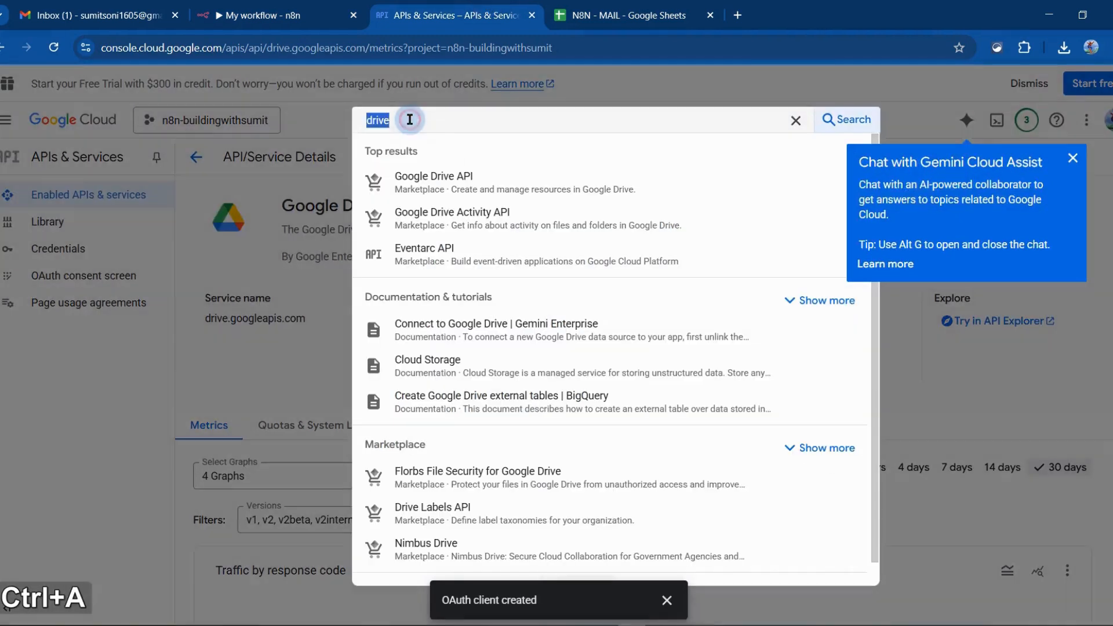
pyautogui.write('gmail')
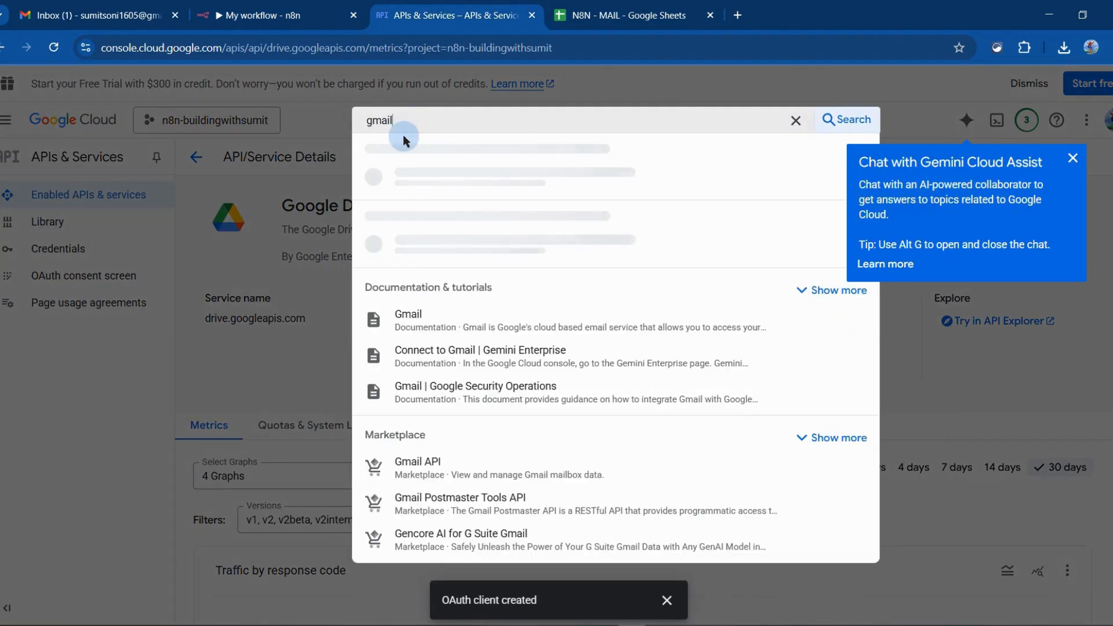
pyautogui.click(408, 178)
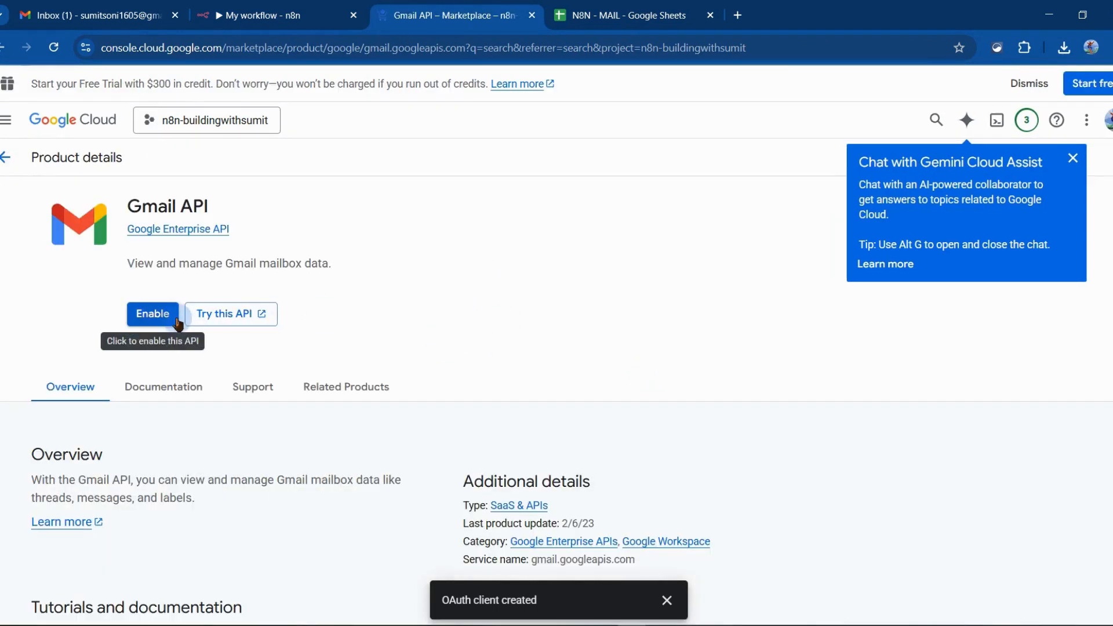
pyautogui.click(176, 320)
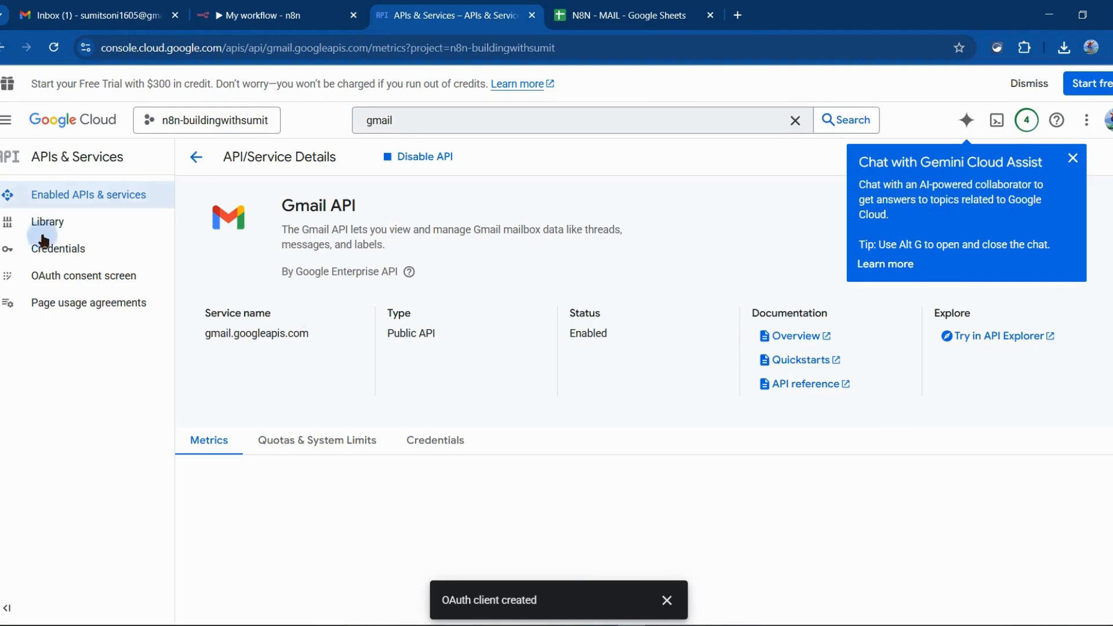
# Open the n8n-email-automation OAuth client from the project's credentials and copy its client ID
pyautogui.scroll(-2, 282, 401)
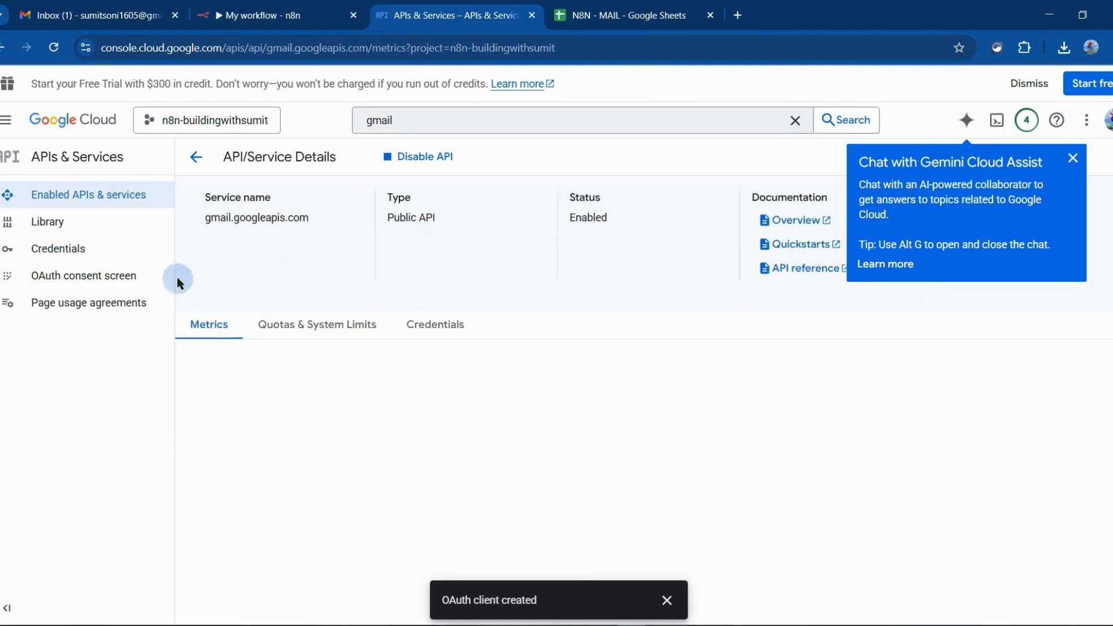
pyautogui.click(69, 261)
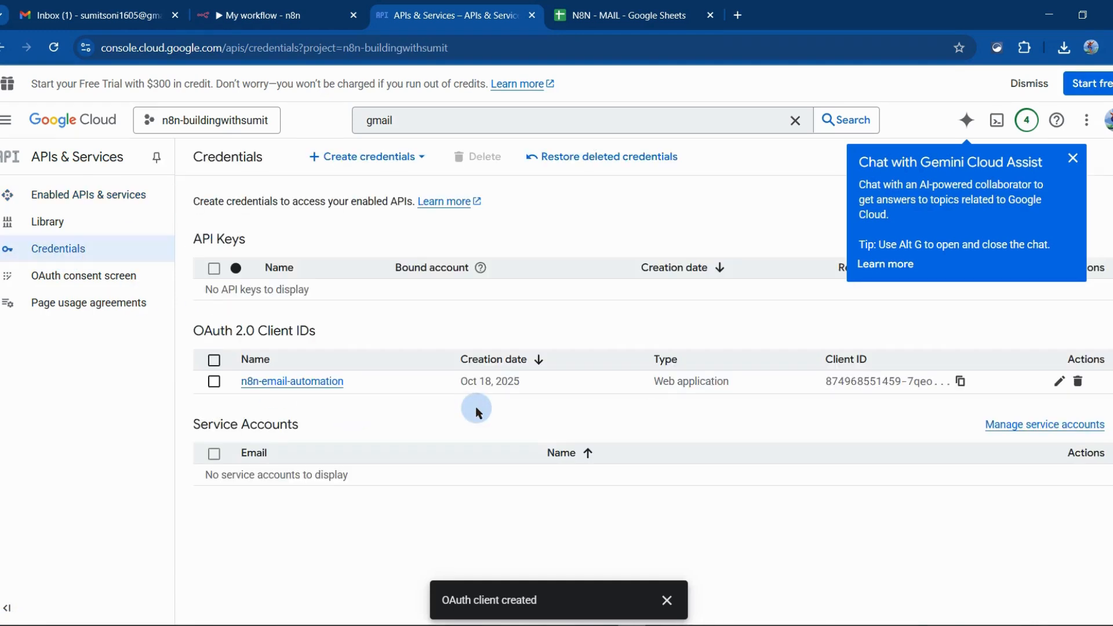
pyautogui.click(319, 383)
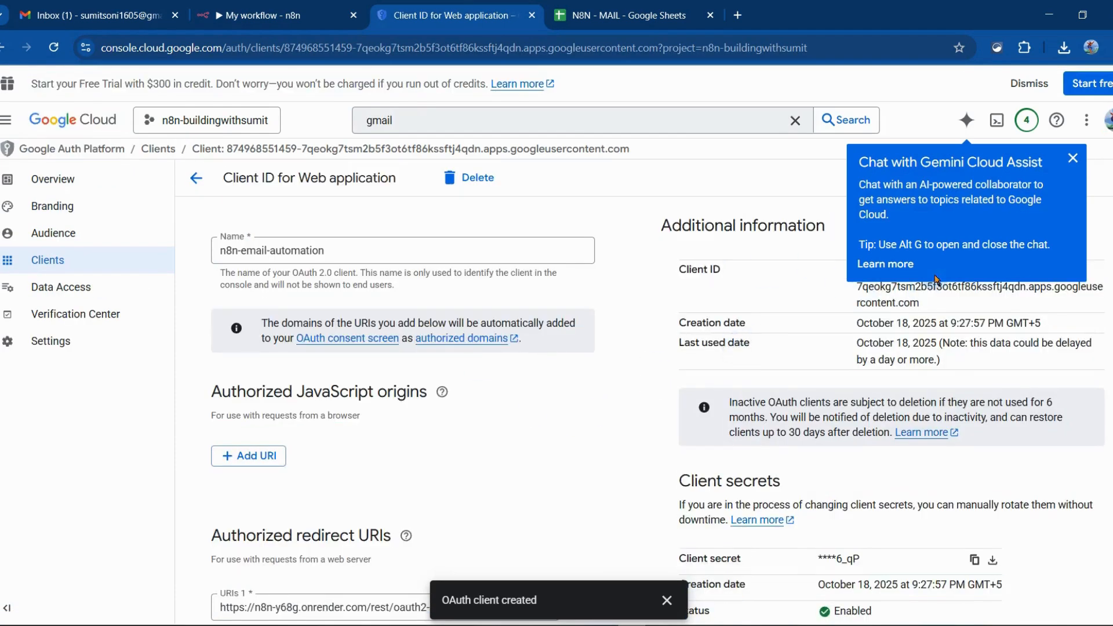
pyautogui.click(1074, 159)
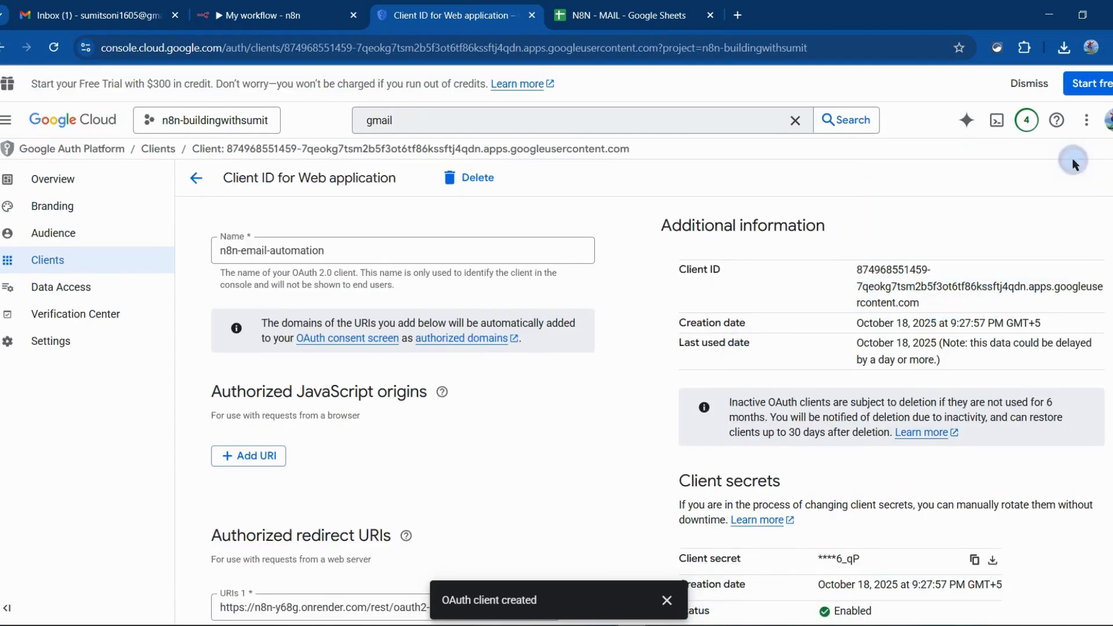
pyautogui.moveTo(935, 301); pyautogui.dragTo(833, 277)
pyautogui.hotkey('ctrl', 'c')
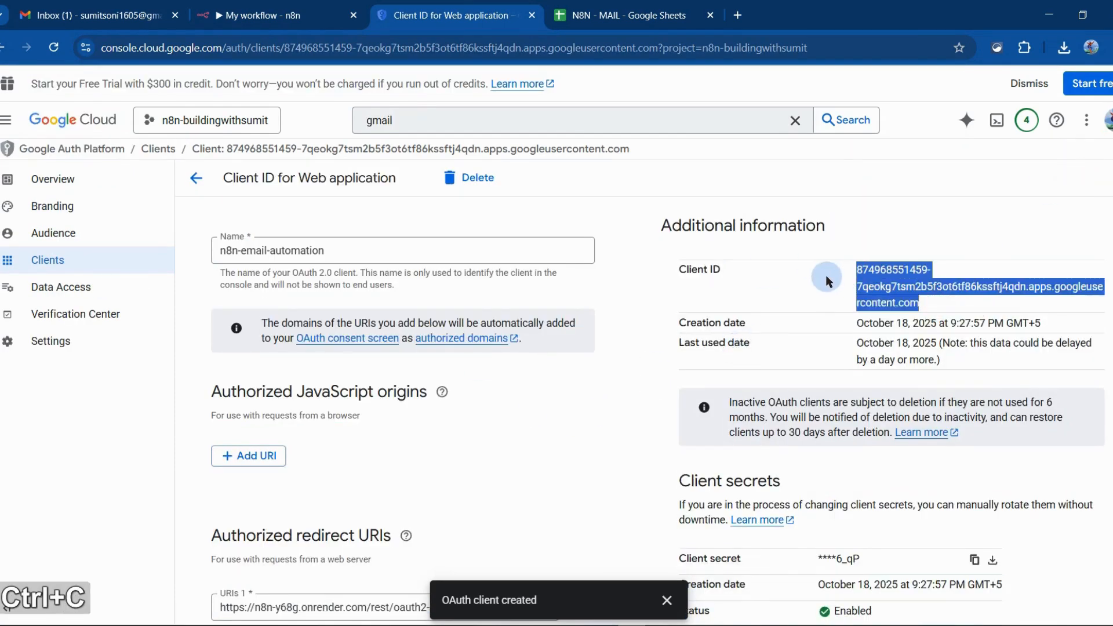
# Return to the n8n workflow and delete the existing Gmail account credential of the Send a message node
pyautogui.click(260, 7)
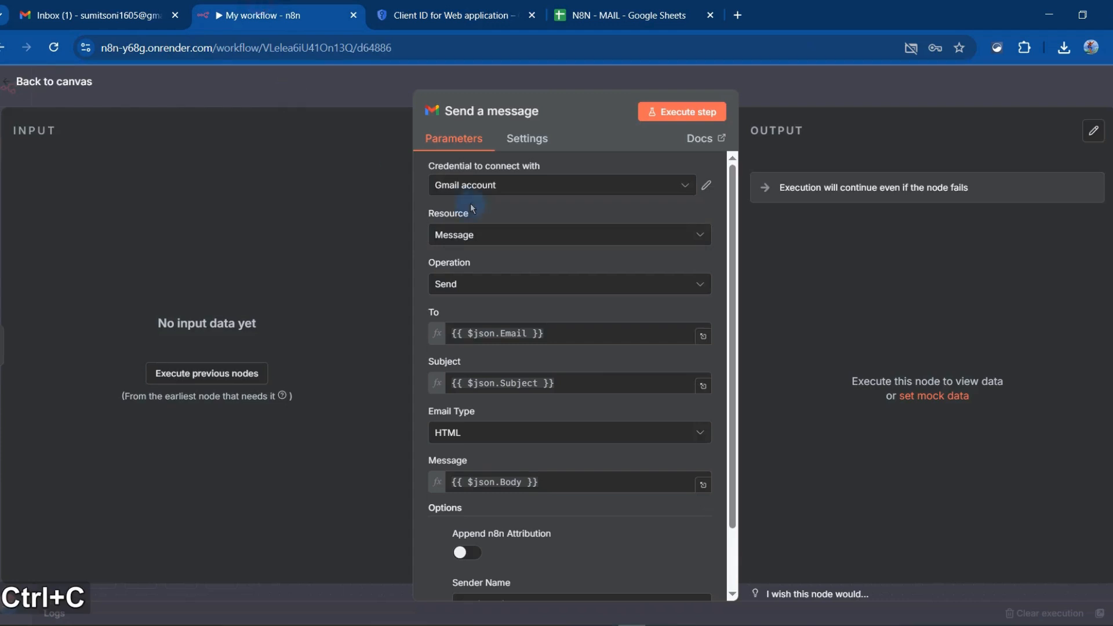
pyautogui.click(652, 175)
pyautogui.click(708, 186)
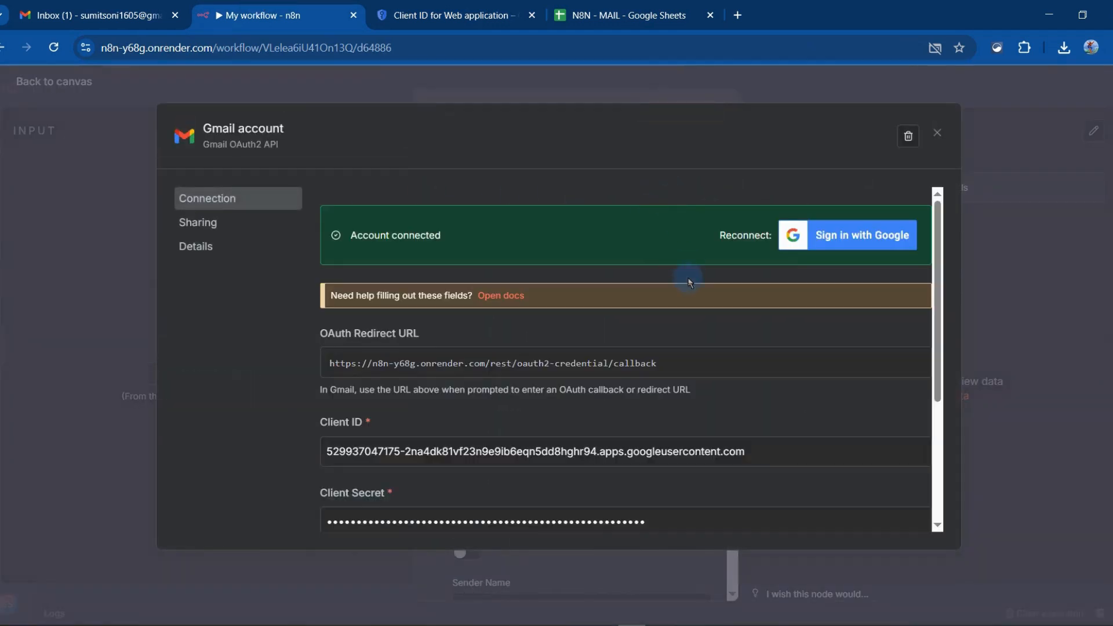
pyautogui.click(906, 143)
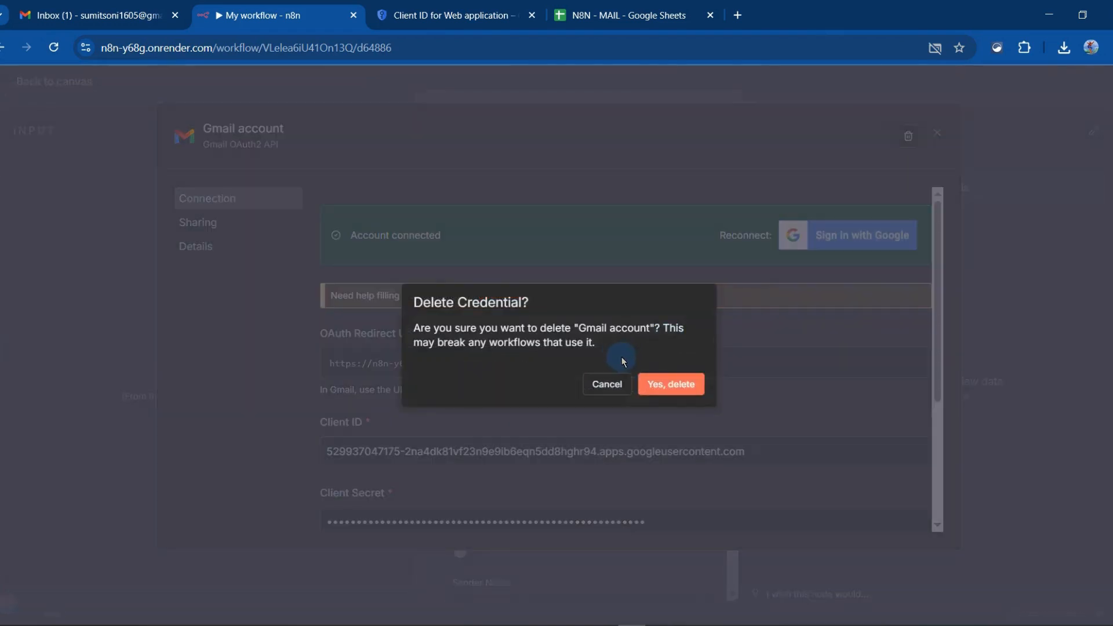
pyautogui.click(671, 385)
# Create a new Gmail OAuth2 credential for the Send a message node and paste the copied client ID into it
pyautogui.click(687, 187)
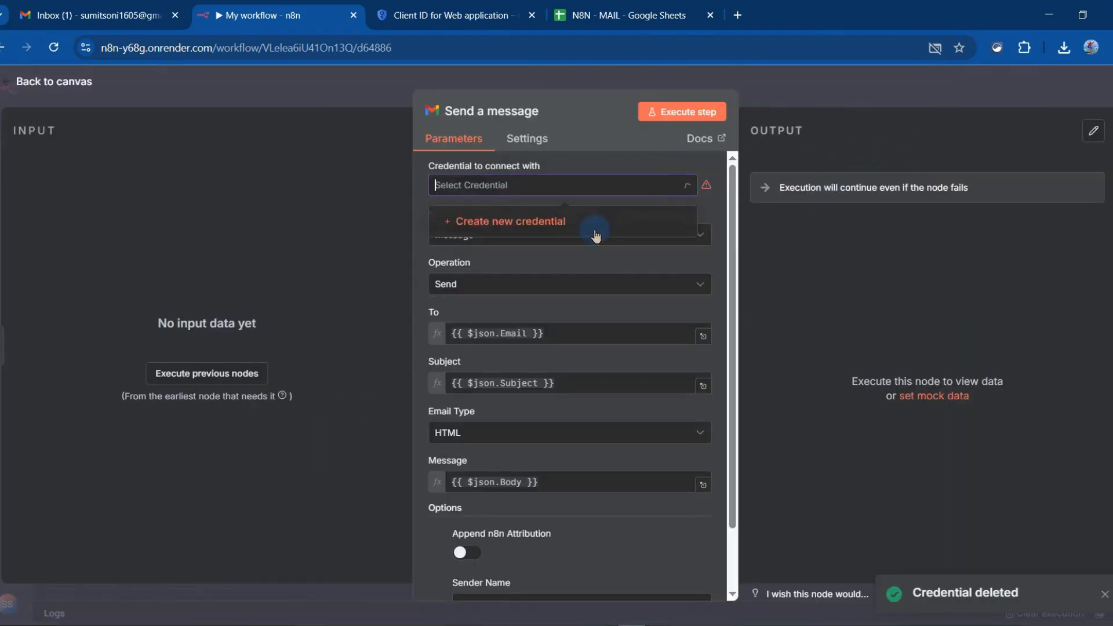
pyautogui.click(568, 224)
pyautogui.click(391, 348)
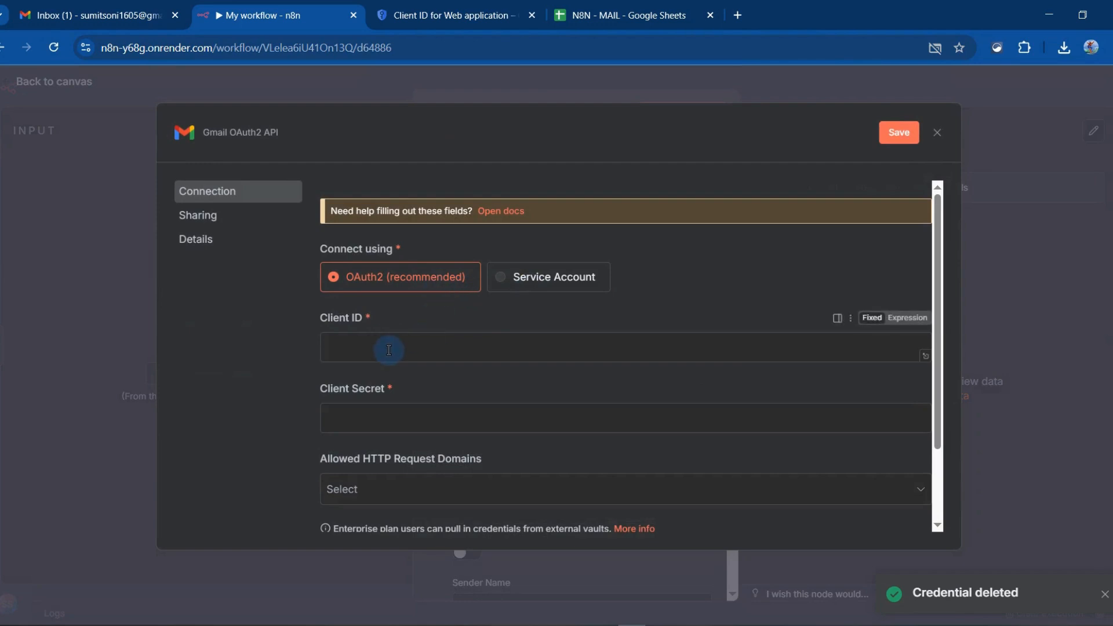
pyautogui.hotkey('ctrl', 'v')
pyautogui.scroll(-2, 417, 317)
# Copy the client secret from the Google Cloud OAuth client and paste it into the Gmail credential's Client Secret field
pyautogui.click(417, 318)
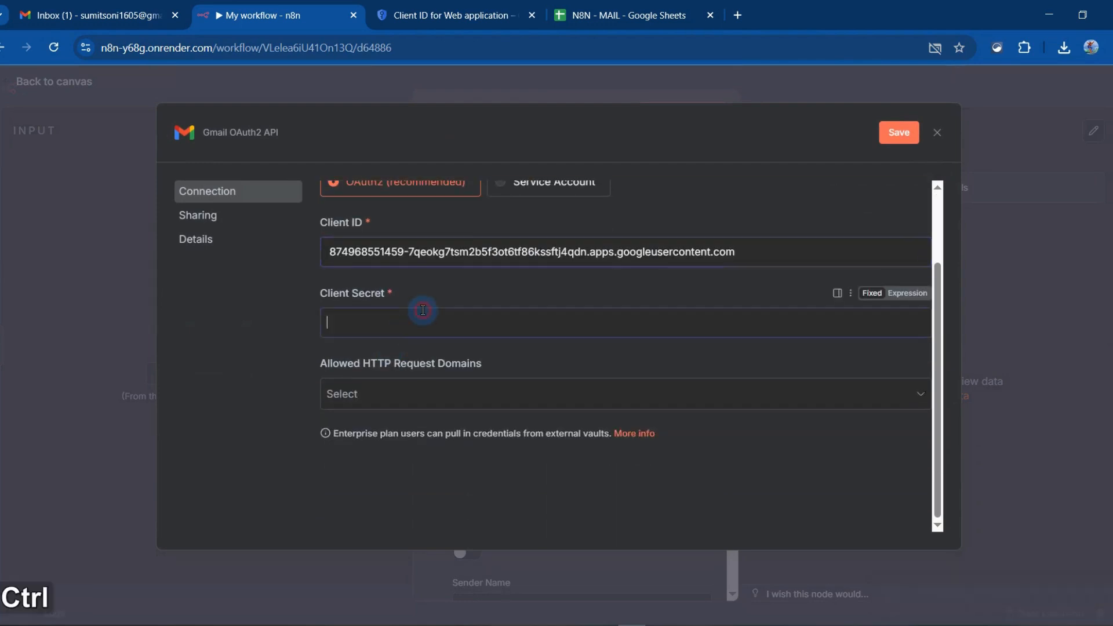
pyautogui.click(656, 8)
pyautogui.click(527, 4)
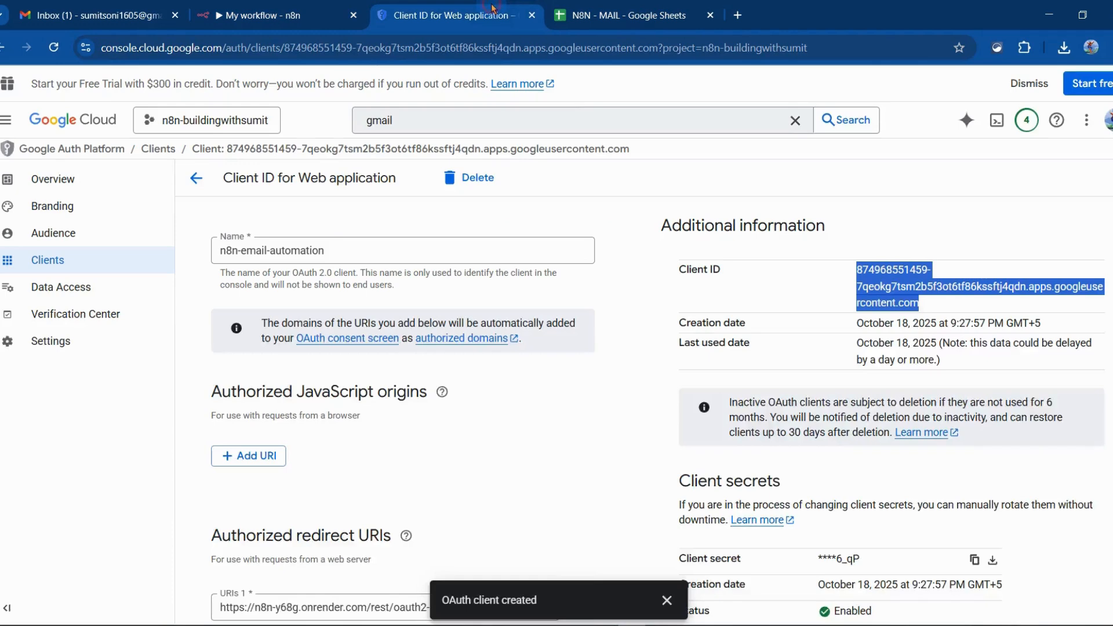
pyautogui.scroll(-2, 951, 348)
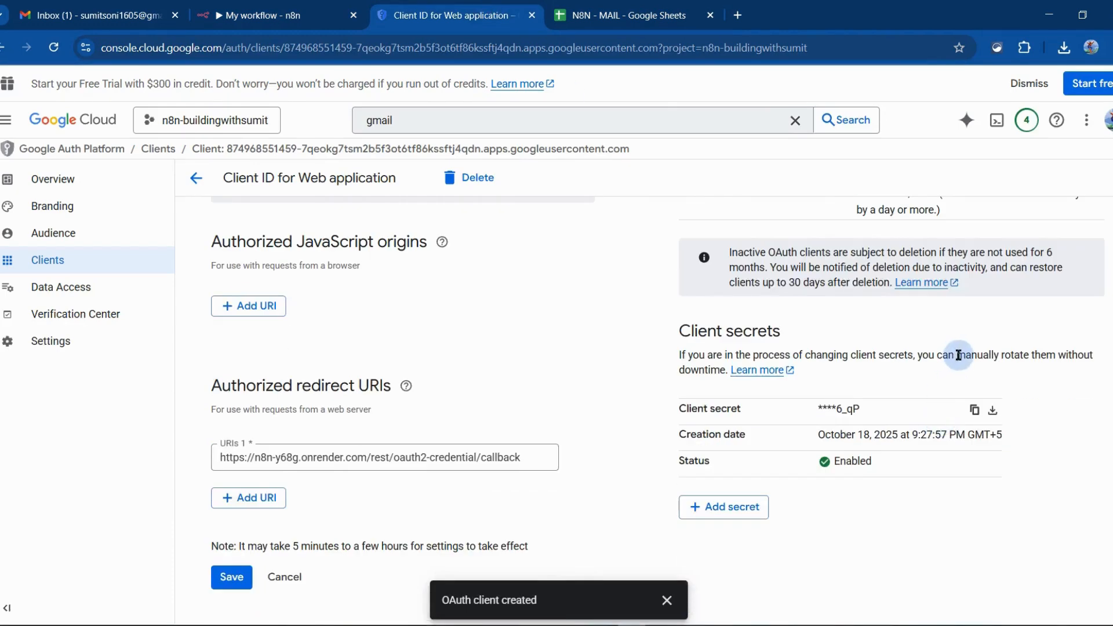
pyautogui.click(974, 410)
pyautogui.click(272, 15)
pyautogui.hotkey('ctrl', 'v')
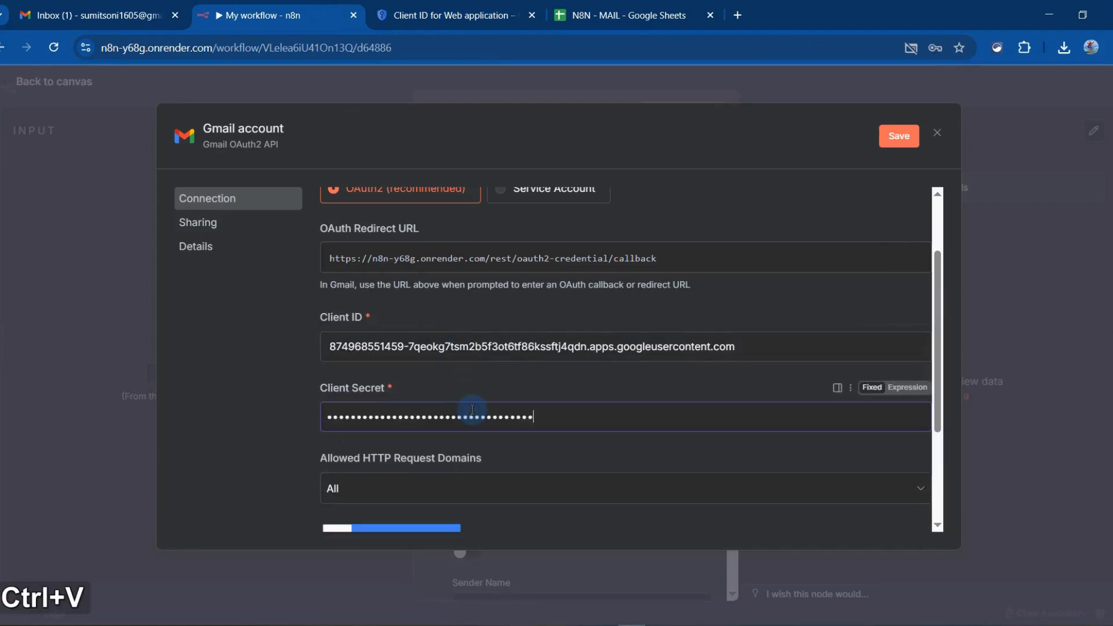
# Try to connect the new Gmail credential by signing in with Google, then close the sign-in window
pyautogui.scroll(-3, 440, 448)
pyautogui.click(371, 379)
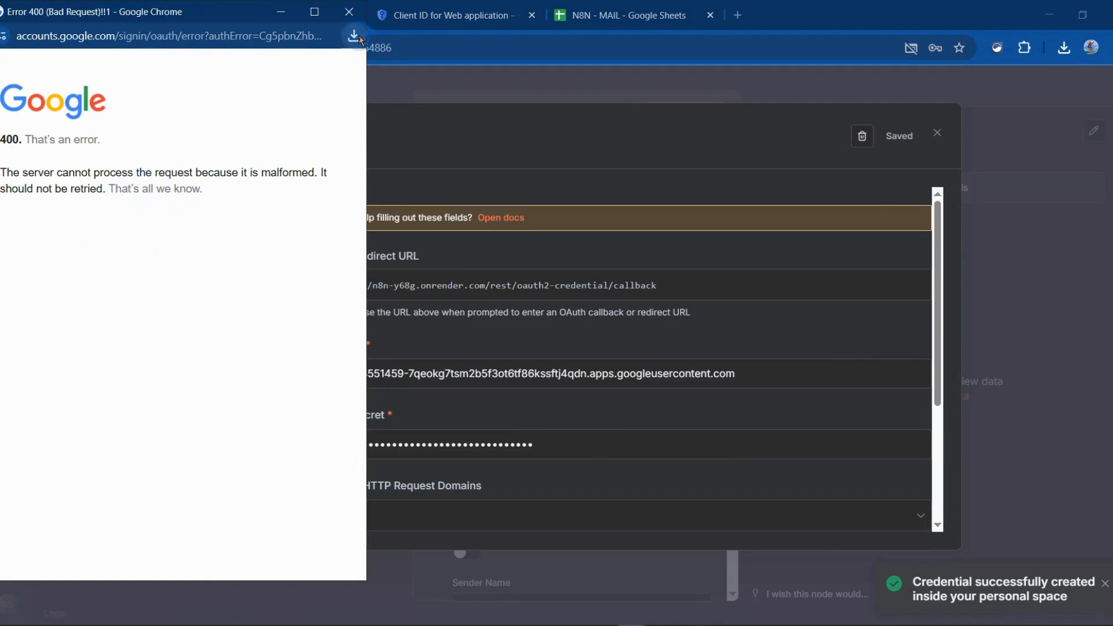
pyautogui.click(349, 12)
# Save the n8n-email-automation OAuth client in Google Cloud and reopen its details
pyautogui.click(446, 15)
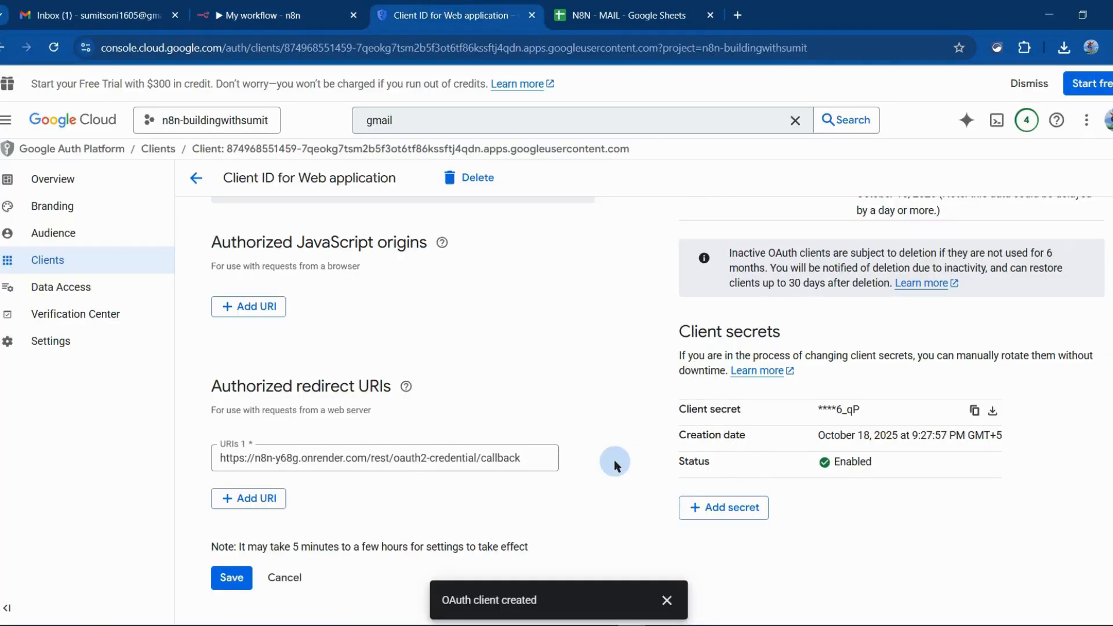
pyautogui.click(230, 578)
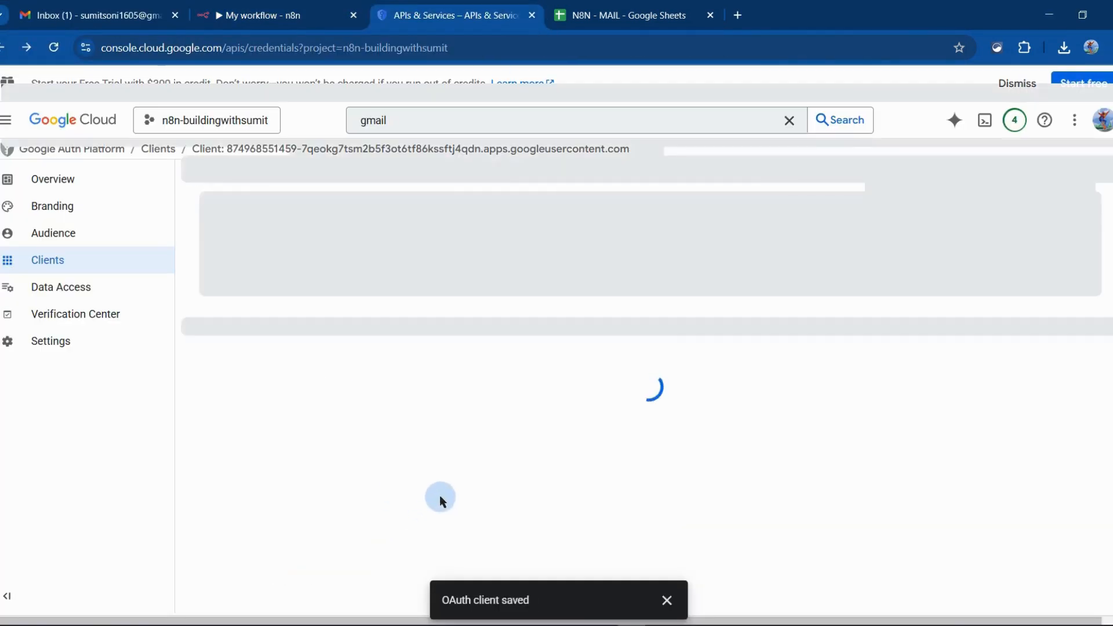
pyautogui.click(273, 15)
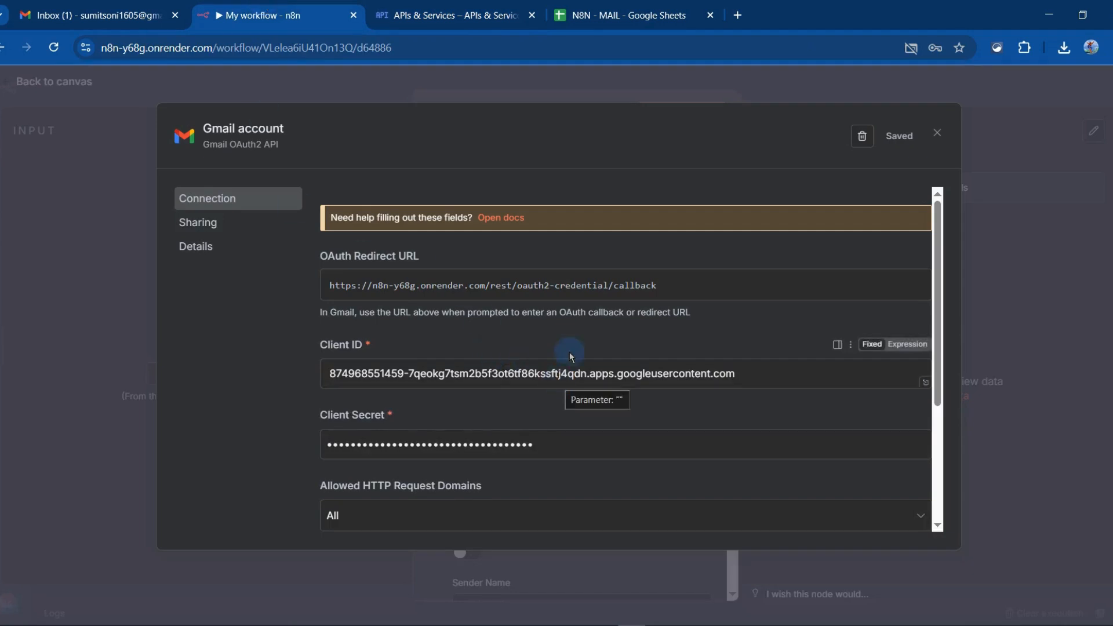
pyautogui.click(442, 11)
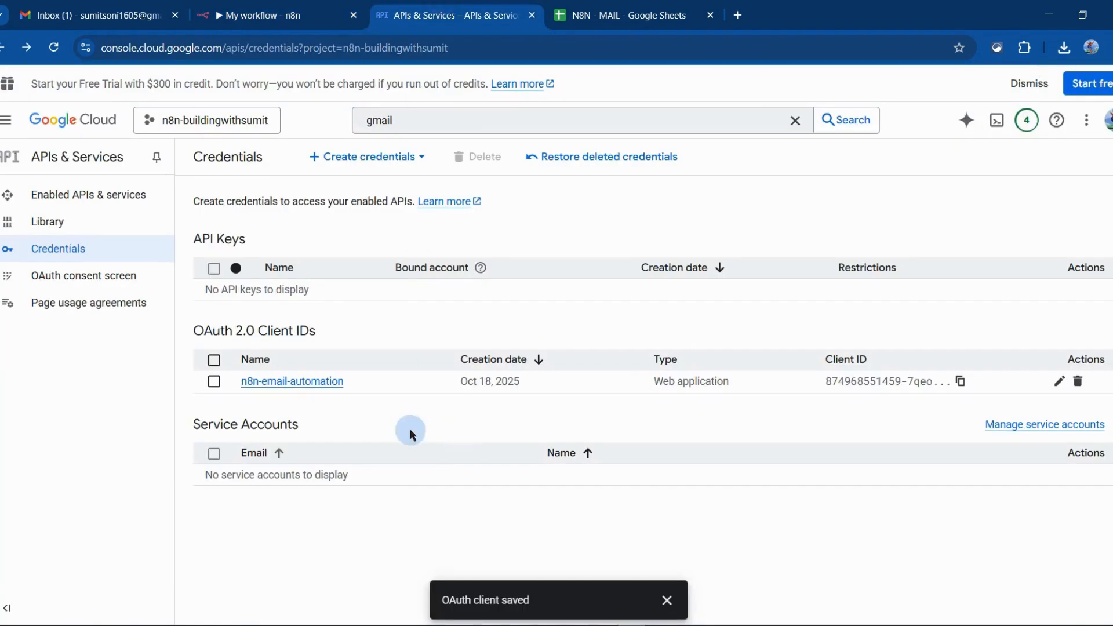
pyautogui.click(298, 383)
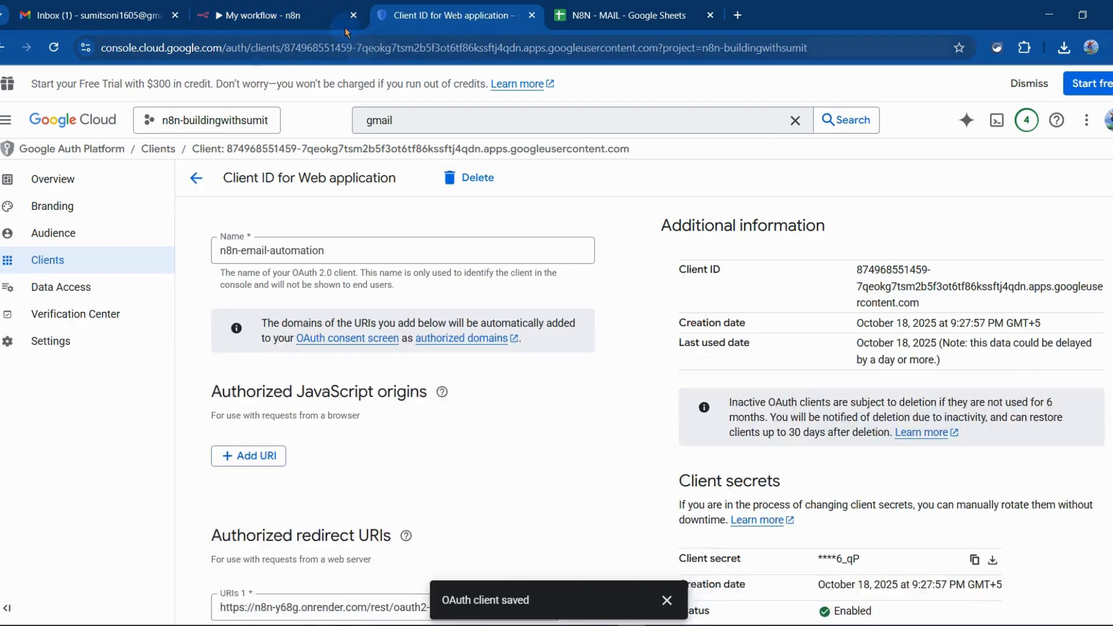
# Retry the Google sign-in from the Gmail account credential in n8n and close the popup
pyautogui.click(273, 15)
pyautogui.scroll(-3, 726, 266)
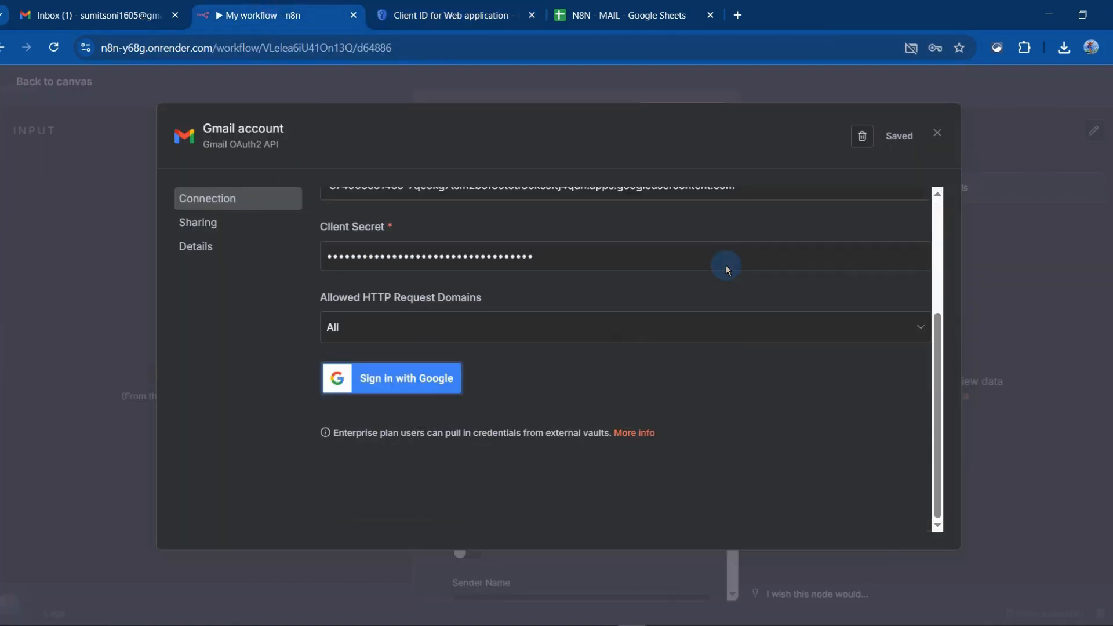
pyautogui.click(388, 387)
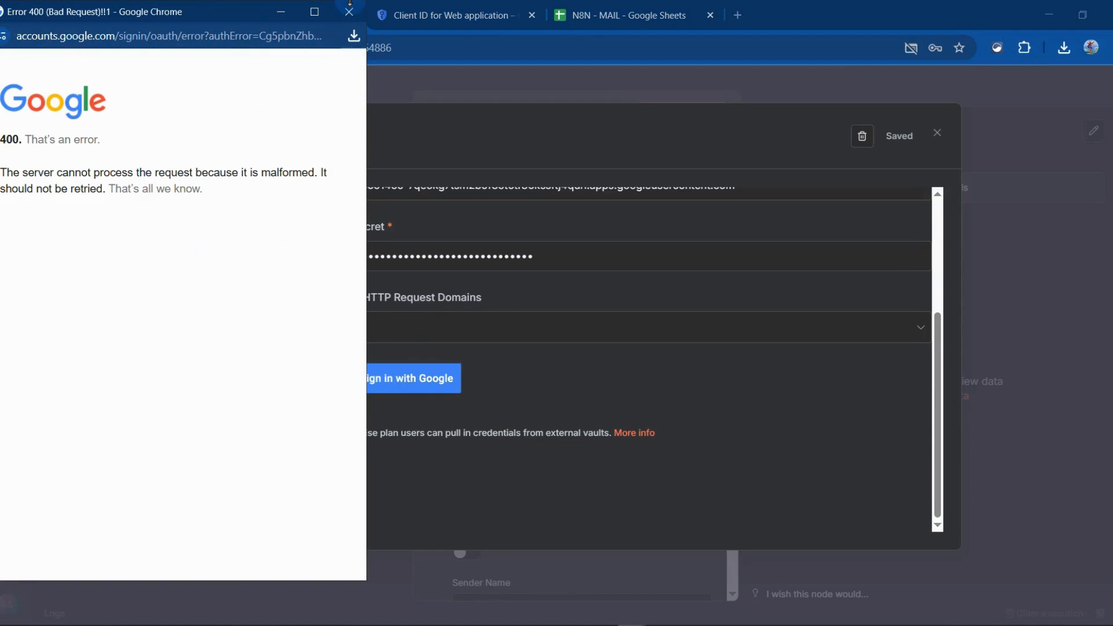
pyautogui.click(349, 13)
# Replace the OAuth client's authorized redirect URI in Google Cloud with the OAuth Redirect URL copied from n8n's Gmail credential
pyautogui.scroll(3, 709, 254)
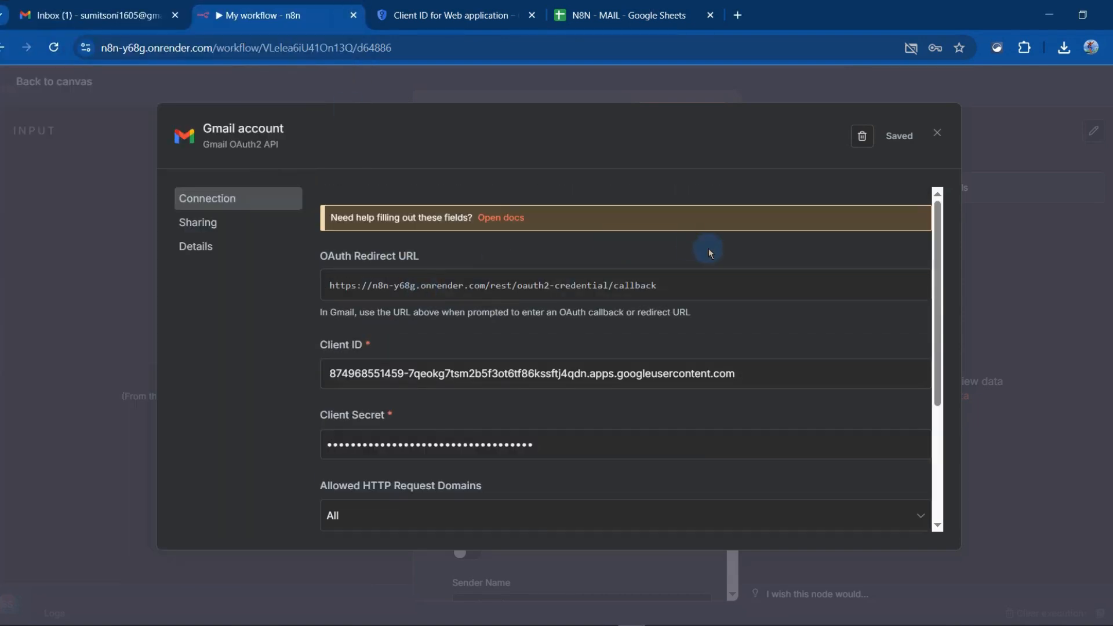
pyautogui.click(633, 296)
pyautogui.click(454, 6)
pyautogui.scroll(-3, 422, 421)
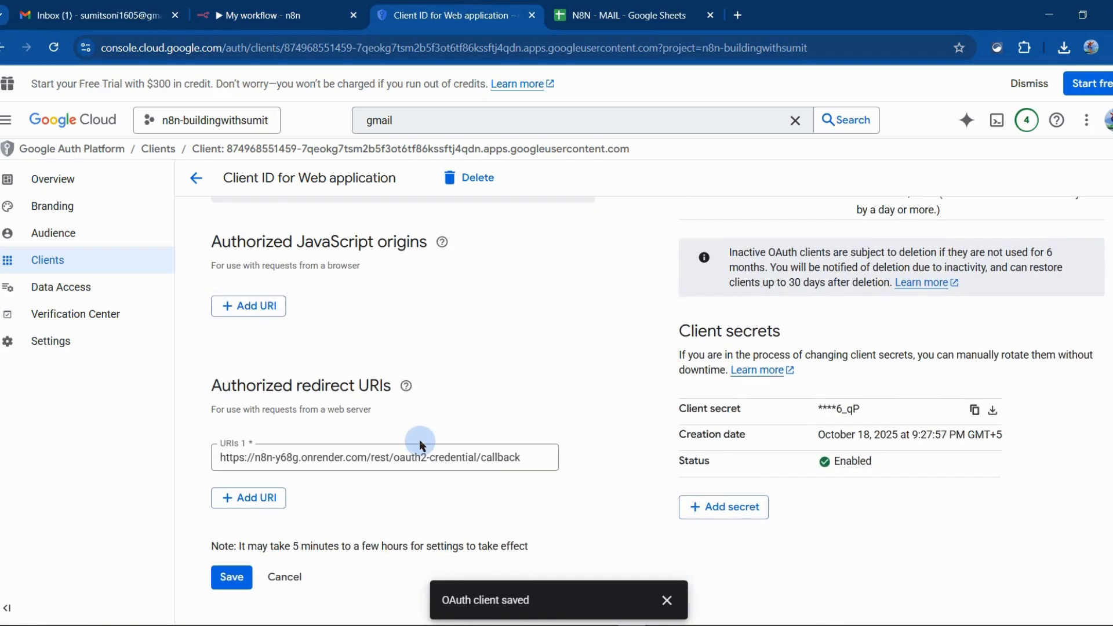
pyautogui.click(508, 461)
pyautogui.hotkey('ctrl', 'a')
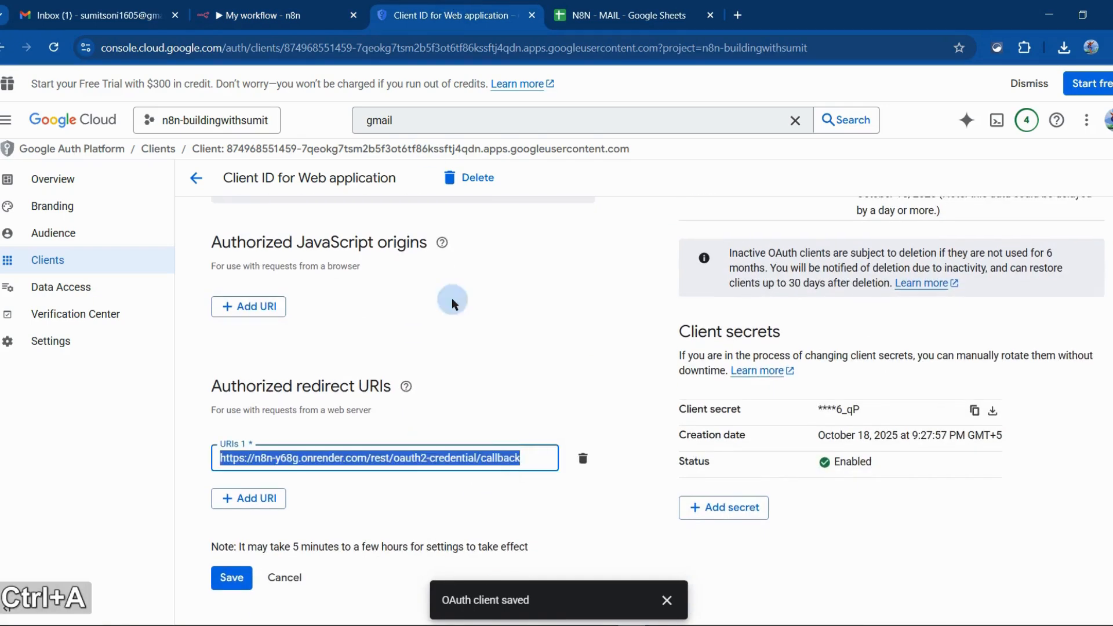
pyautogui.hotkey('ctrl', 'c')
pyautogui.click(261, 15)
pyautogui.click(654, 290)
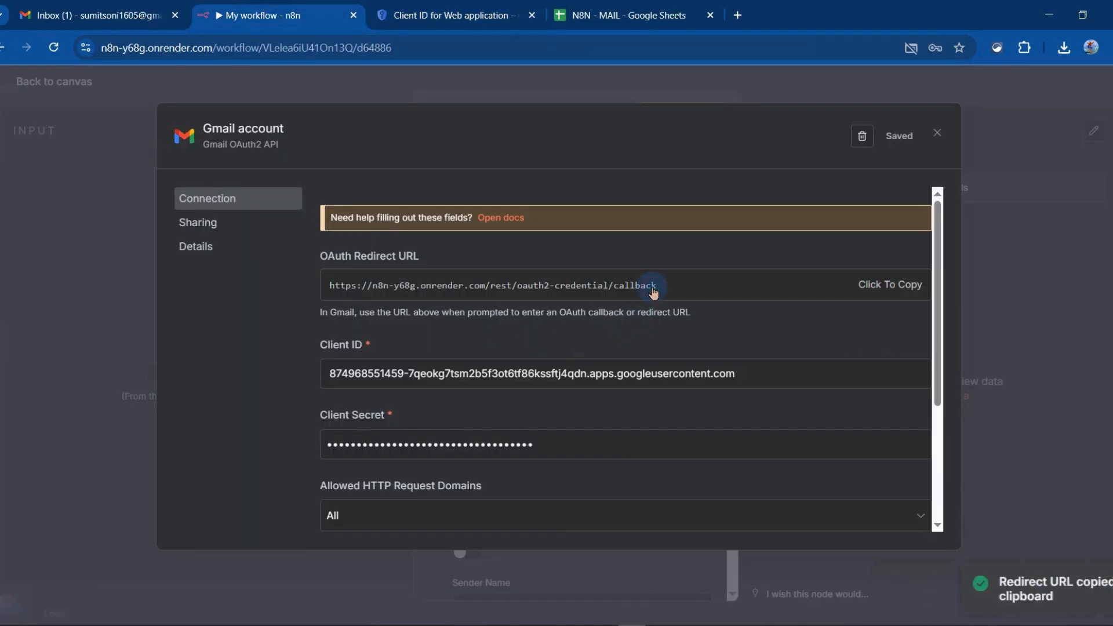
pyautogui.click(454, 15)
pyautogui.hotkey('ctrl', 'v')
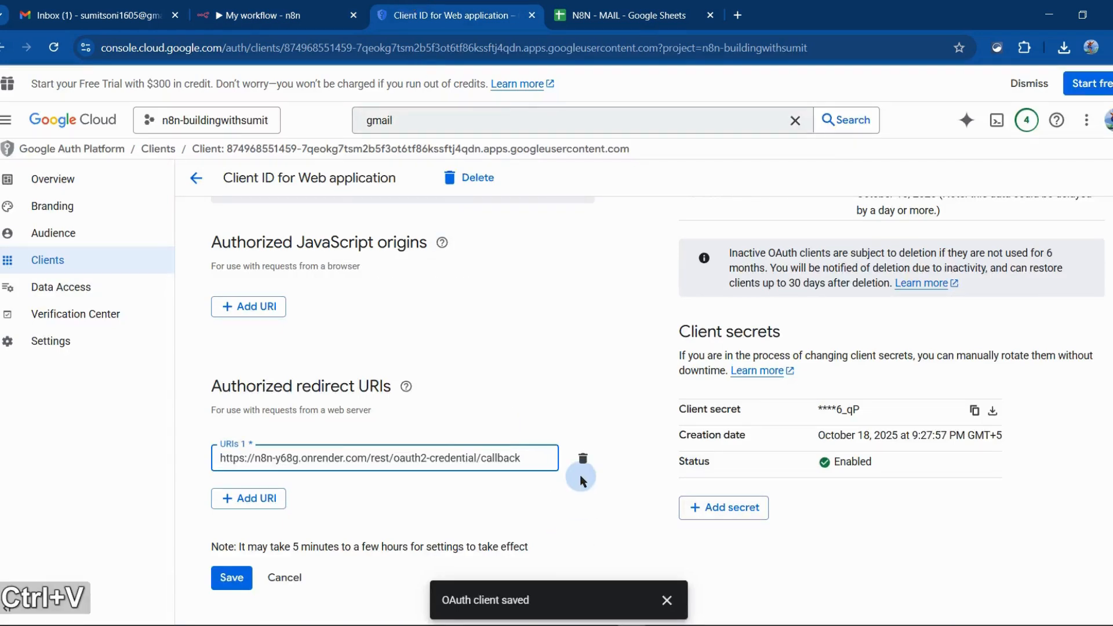
# Copy the client ID from Google Cloud again and replace the Client ID in the Gmail account credential with it
pyautogui.scroll(3, 580, 475)
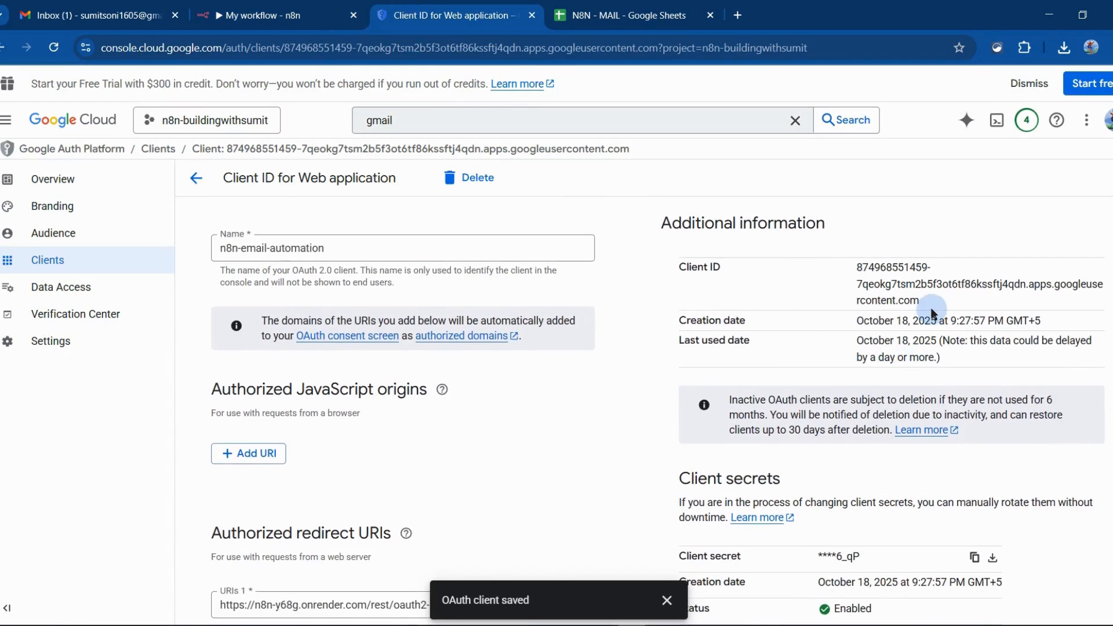
pyautogui.moveTo(933, 310); pyautogui.dragTo(842, 256)
pyautogui.hotkey('ctrl', 'c')
pyautogui.click(261, 15)
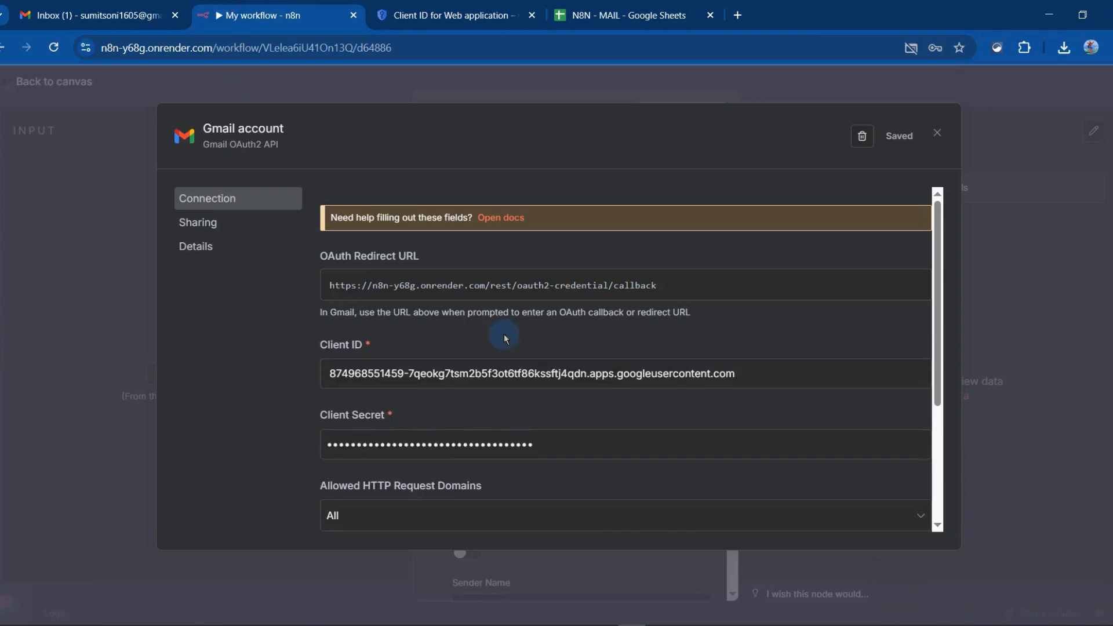
pyautogui.click(590, 371)
pyautogui.hotkey('ctrl', 'a')
pyautogui.hotkey('ctrl', 'v')
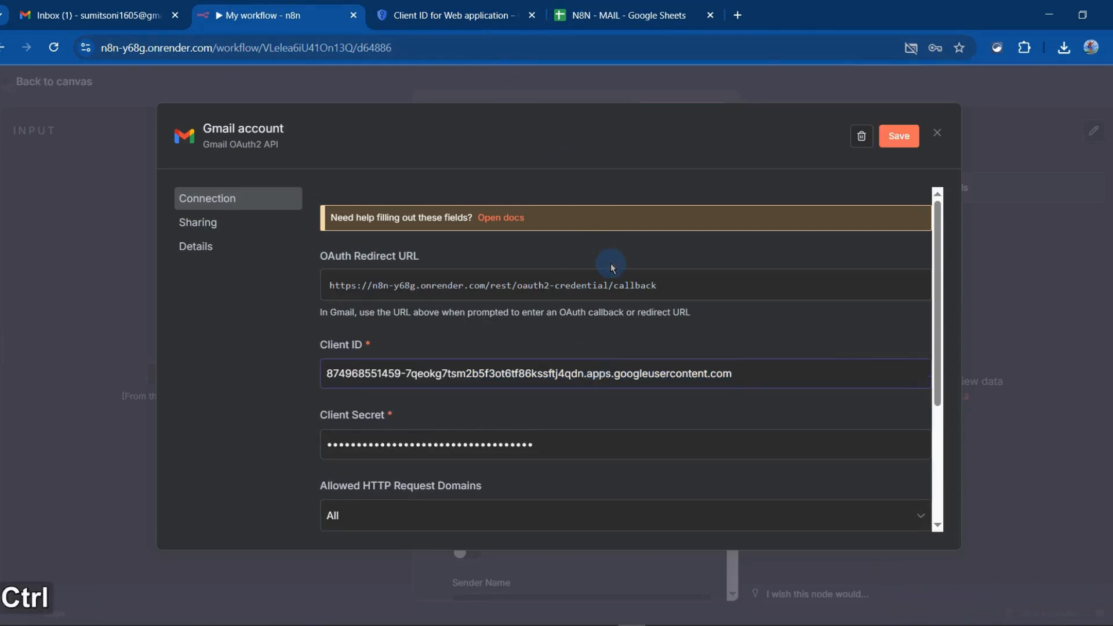
# Overwrite the Client ID in the Gmail account credential once more with the copied OAuth client ID
pyautogui.hotkey('ctrl', 'a')
pyautogui.hotkey('ctrl', 'z')
pyautogui.hotkey('ctrl', 'a')
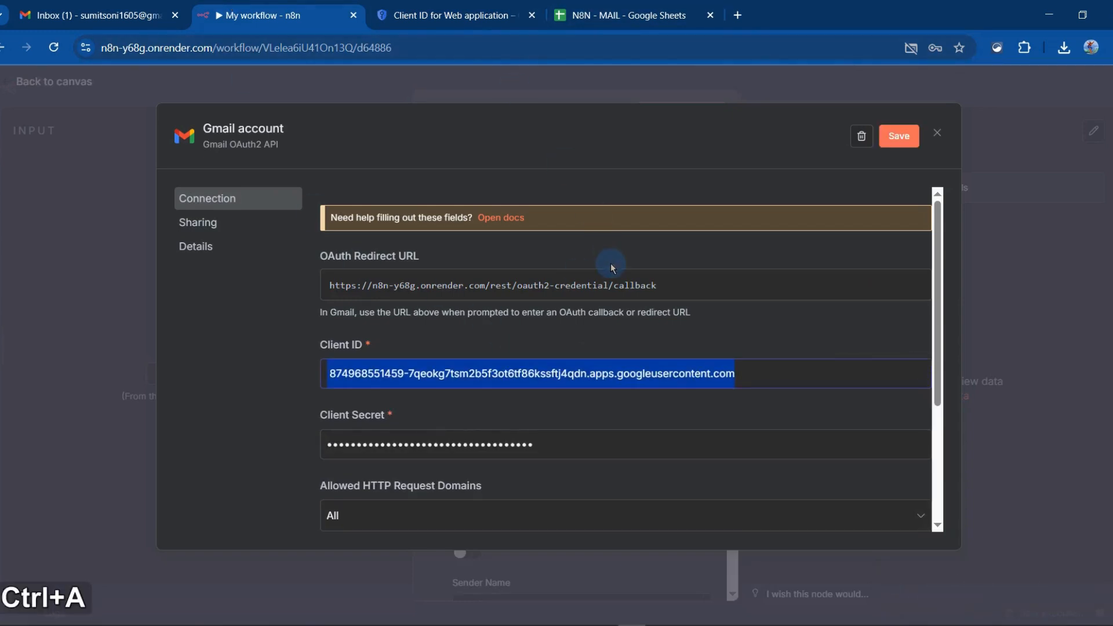
pyautogui.hotkey('ctrl', 'v')
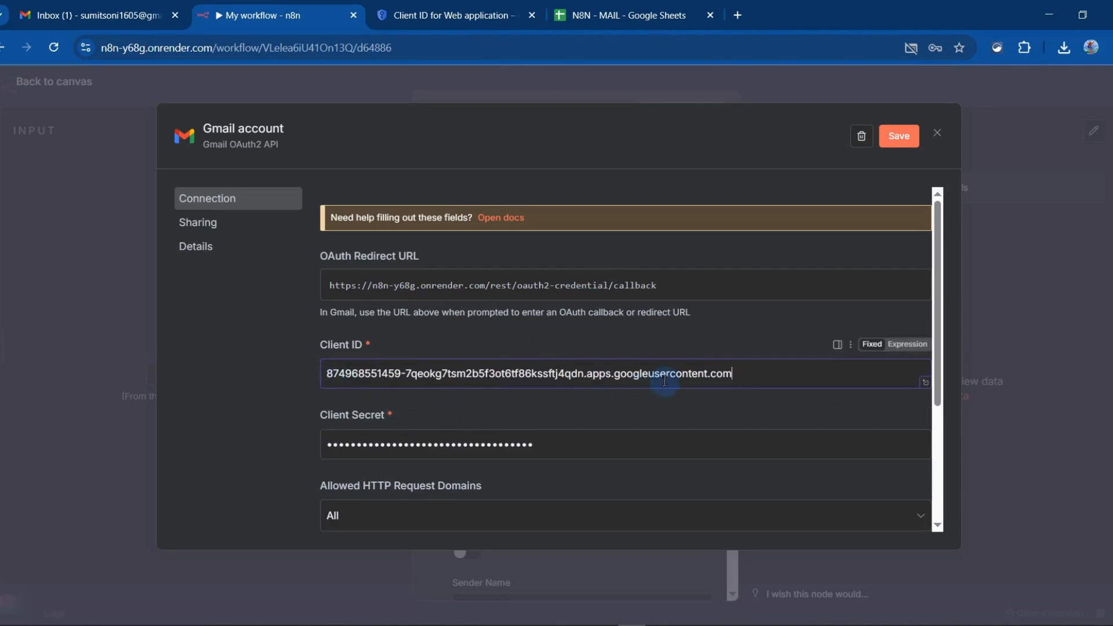
# Copy the client secret from Google Cloud, replace the Client Secret in n8n's Gmail account credential with it, and save the credential
pyautogui.click(447, 15)
pyautogui.scroll(-3, 766, 379)
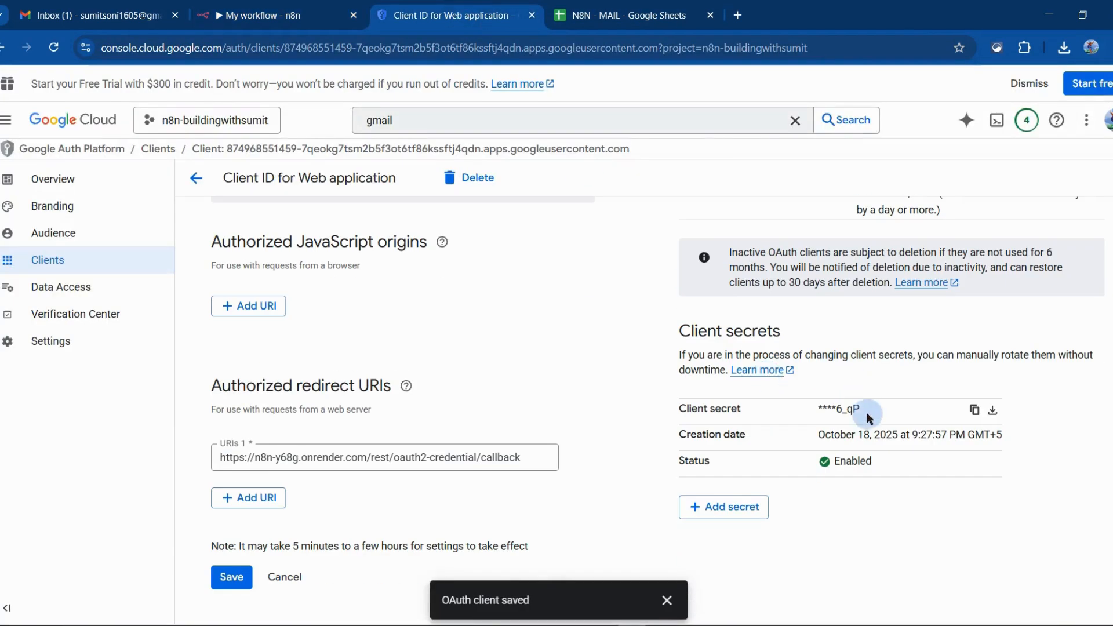
pyautogui.click(365, 5)
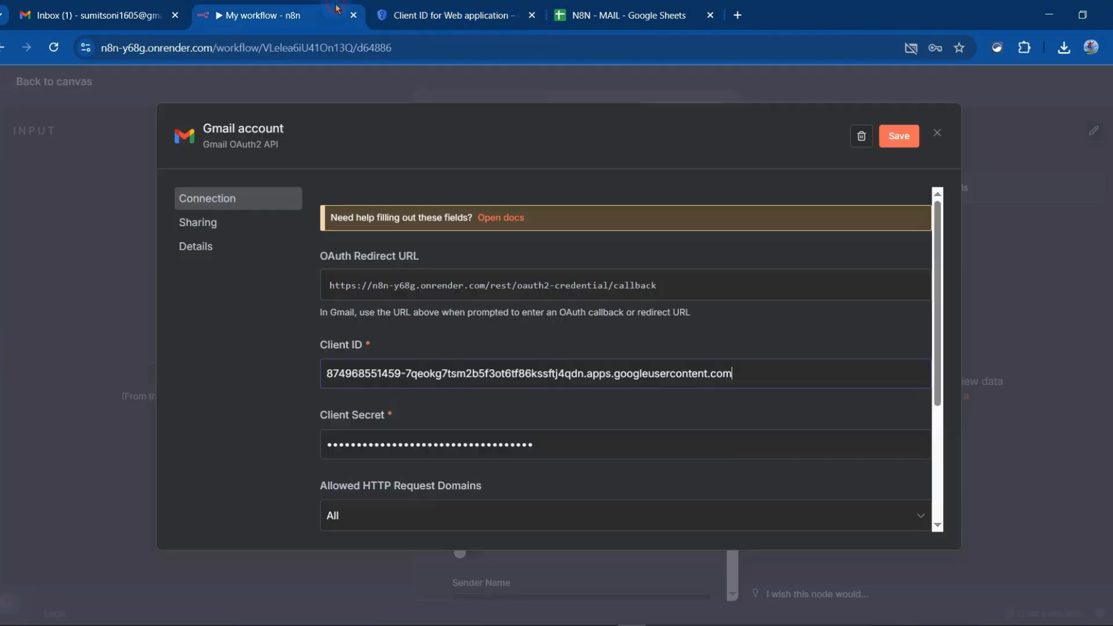
pyautogui.click(534, 447)
pyautogui.hotkey('ctrl', 'a')
pyautogui.hotkey('ctrl', 'v')
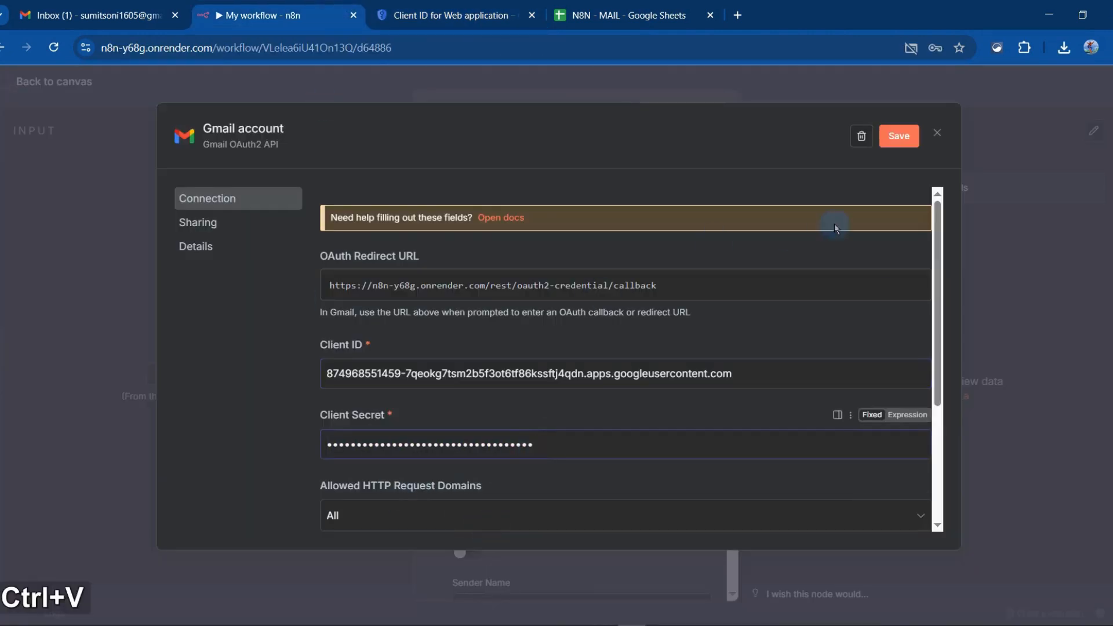
pyautogui.click(902, 138)
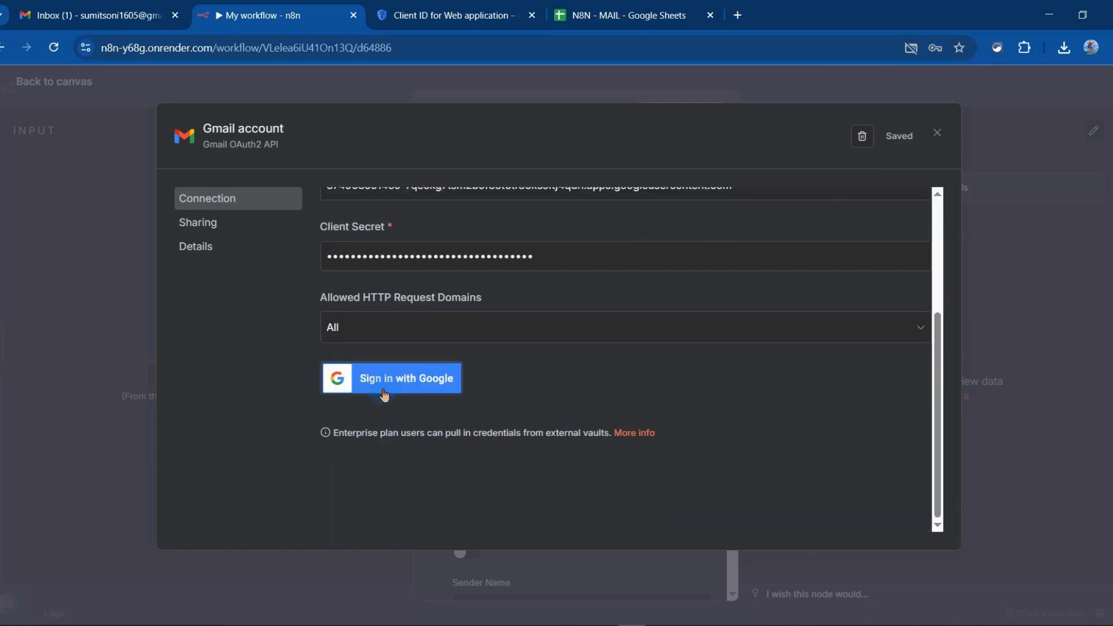
# Connect the Gmail account credential through Google sign-in, proceeding past the unverified-app warning and granting access, and close the credential
pyautogui.click(383, 393)
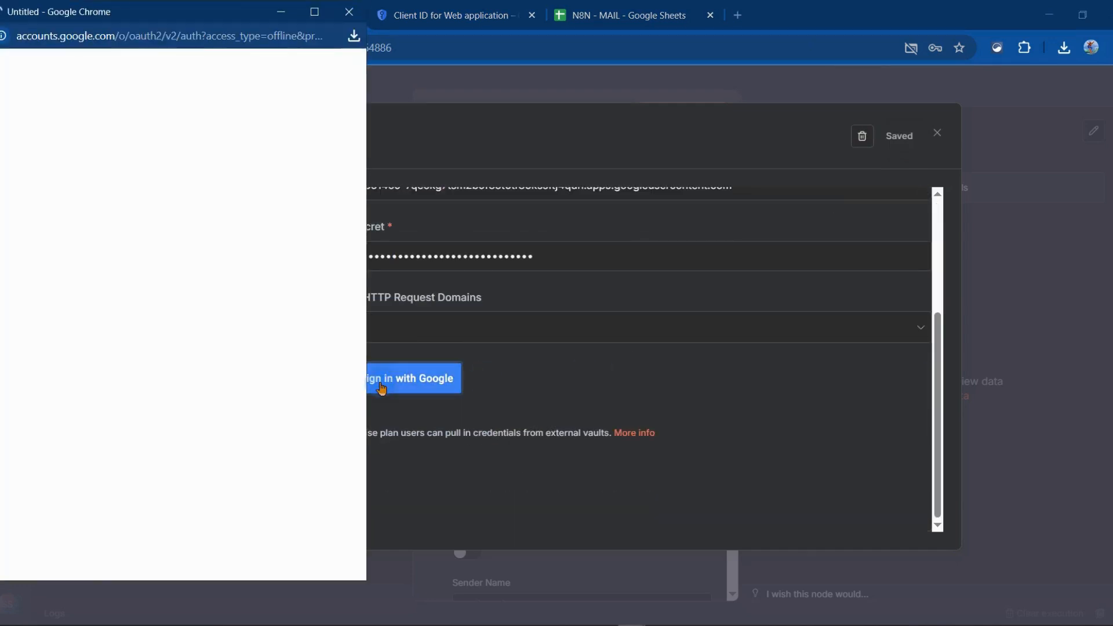
pyautogui.click(101, 231)
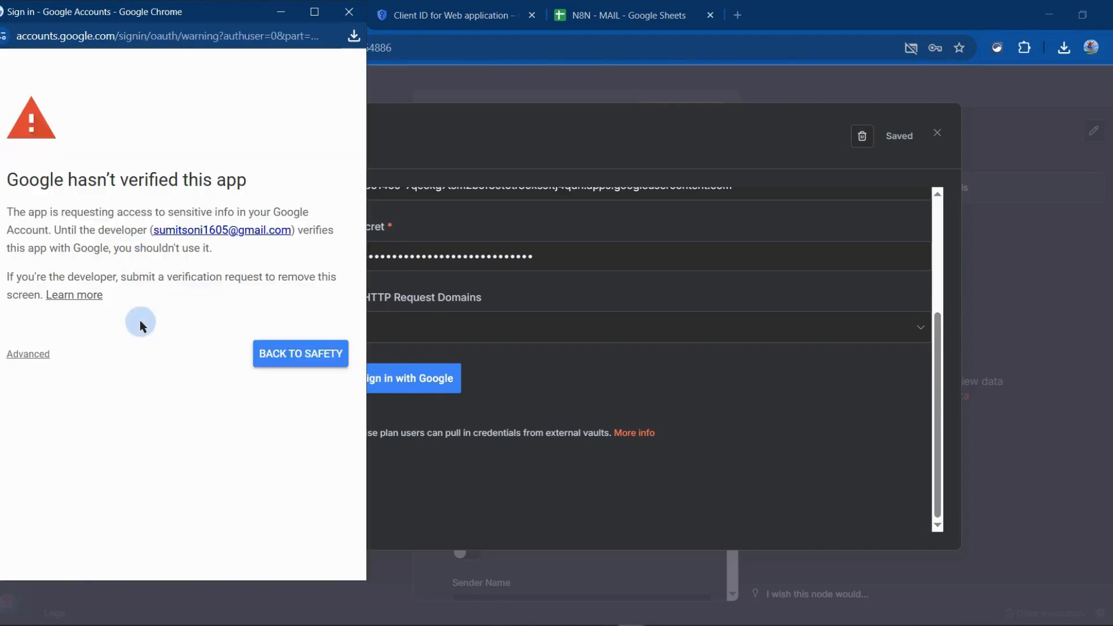
pyautogui.click(28, 354)
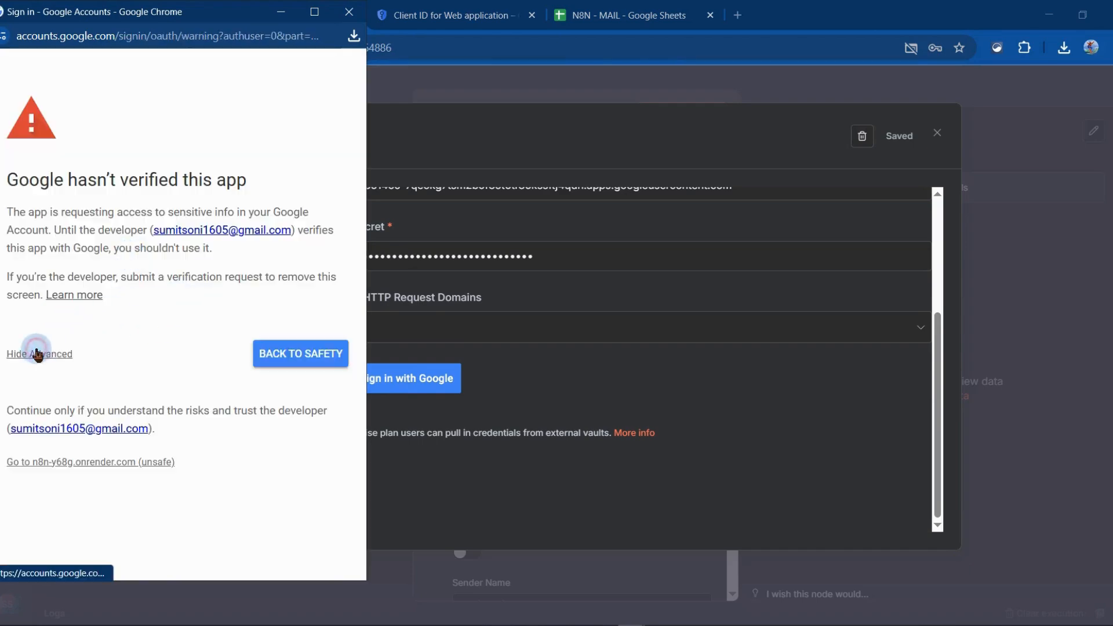
pyautogui.click(68, 470)
pyautogui.click(29, 468)
pyautogui.scroll(-10, 174, 406)
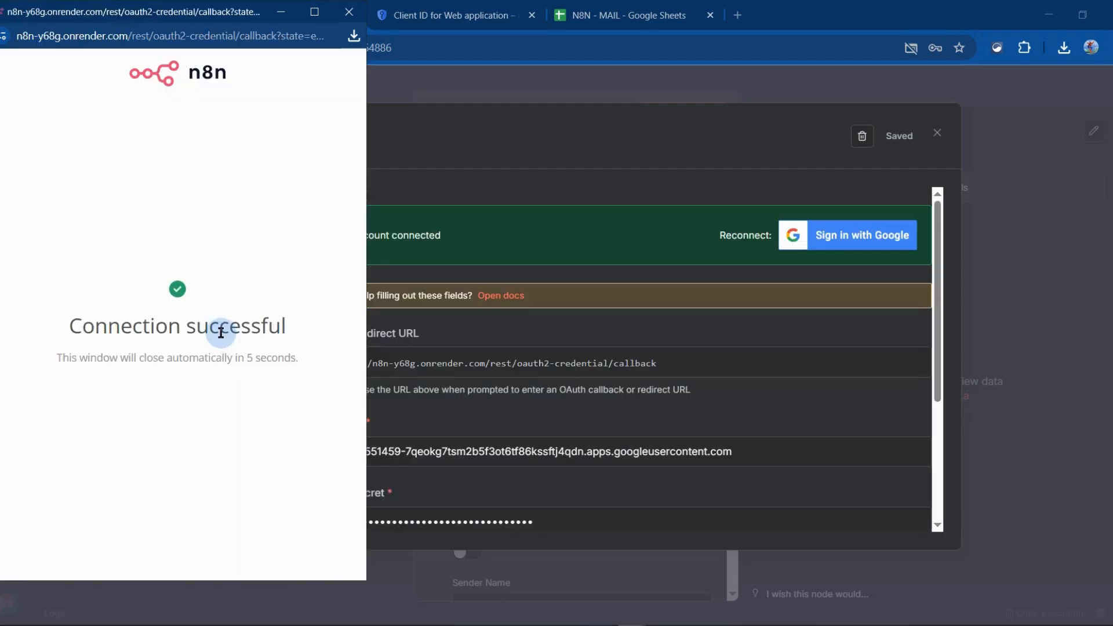
pyautogui.click(349, 12)
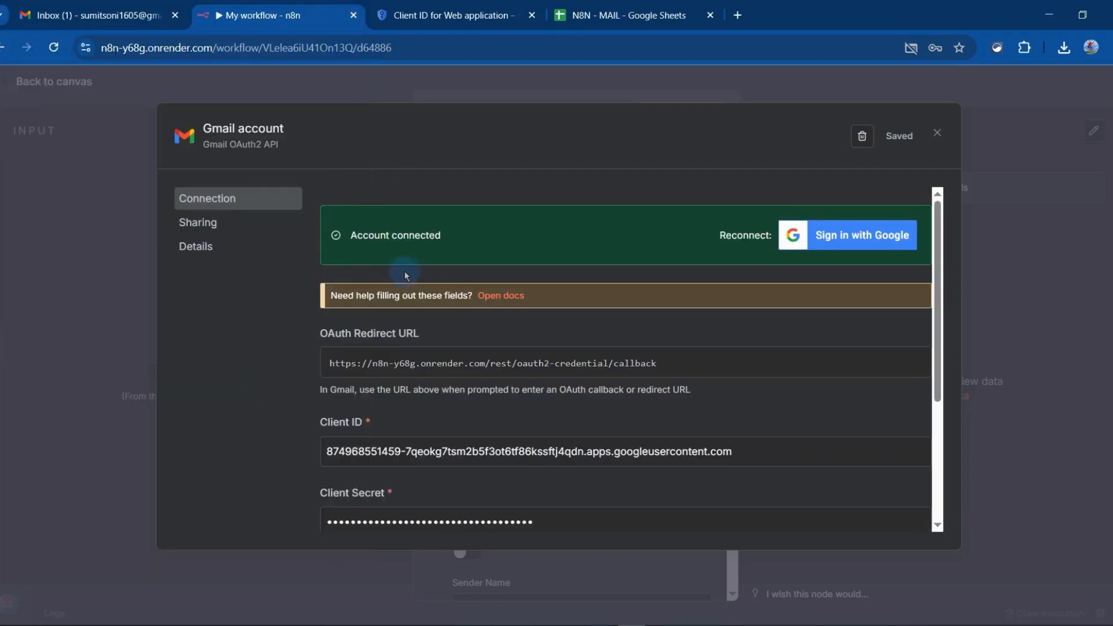
pyautogui.click(937, 137)
# Remove the Append n8n Attribution option from the Send a message node and add it back switched off
pyautogui.scroll(-2, 574, 449)
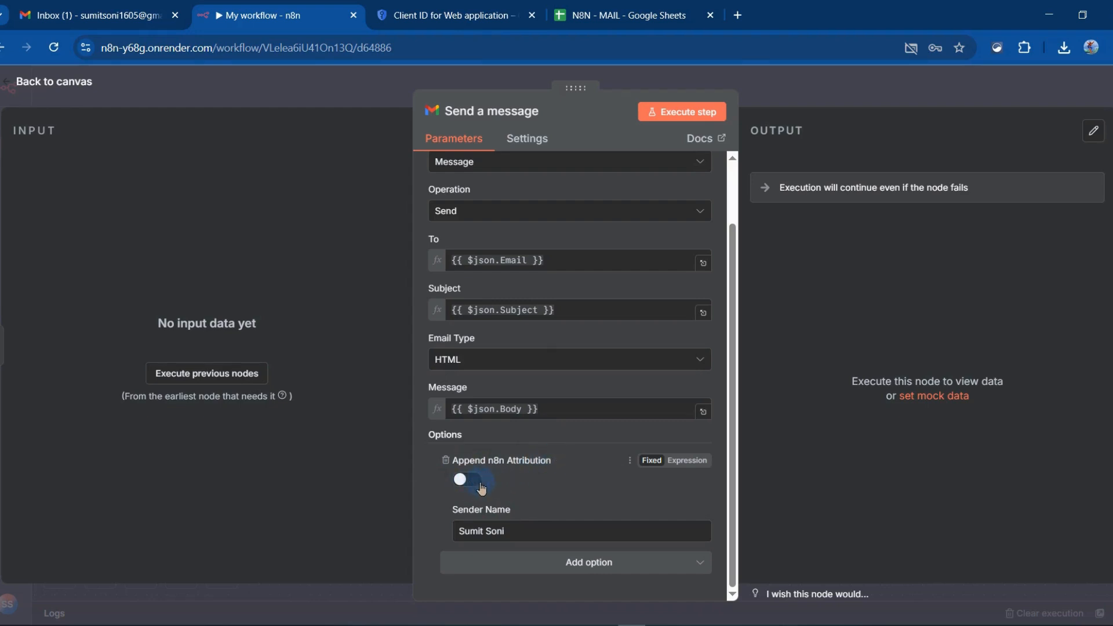
pyautogui.click(593, 565)
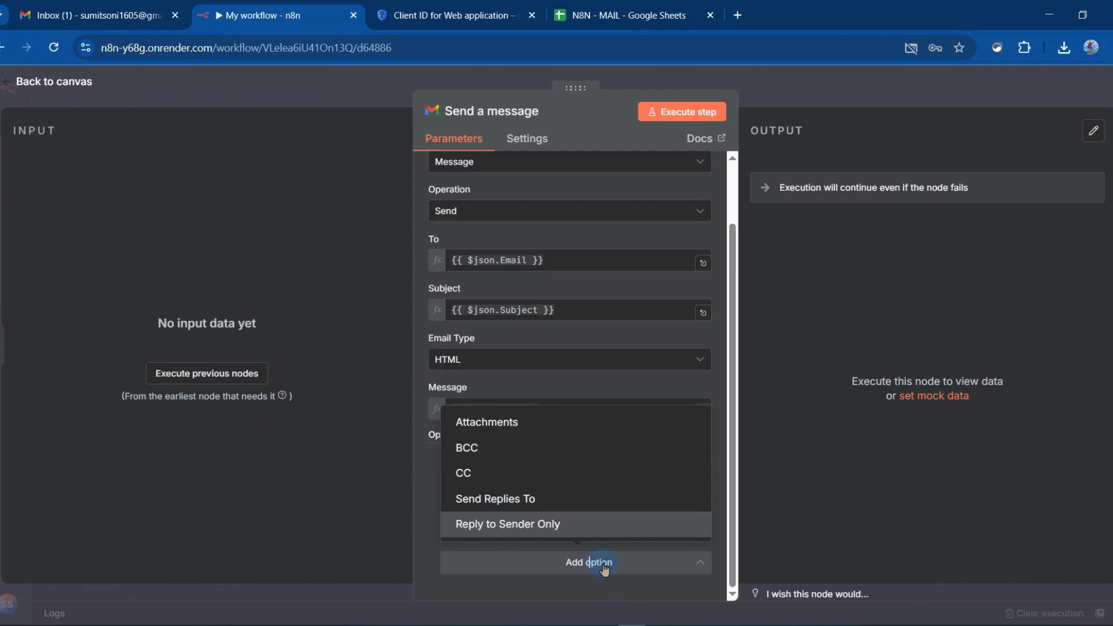
pyautogui.click(436, 473)
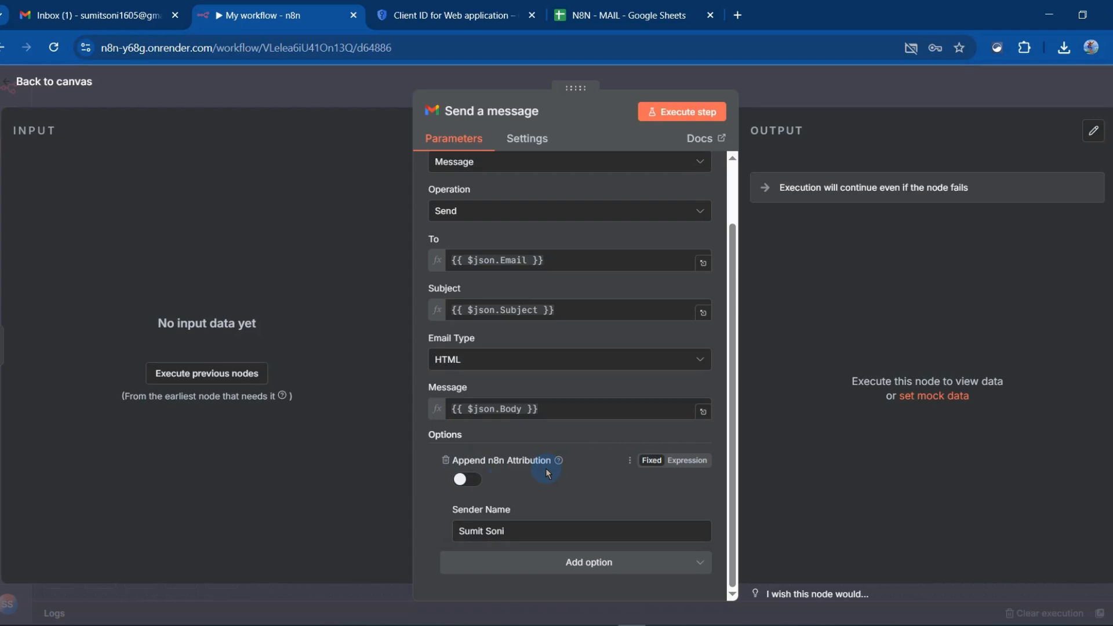
pyautogui.click(445, 461)
pyautogui.click(606, 566)
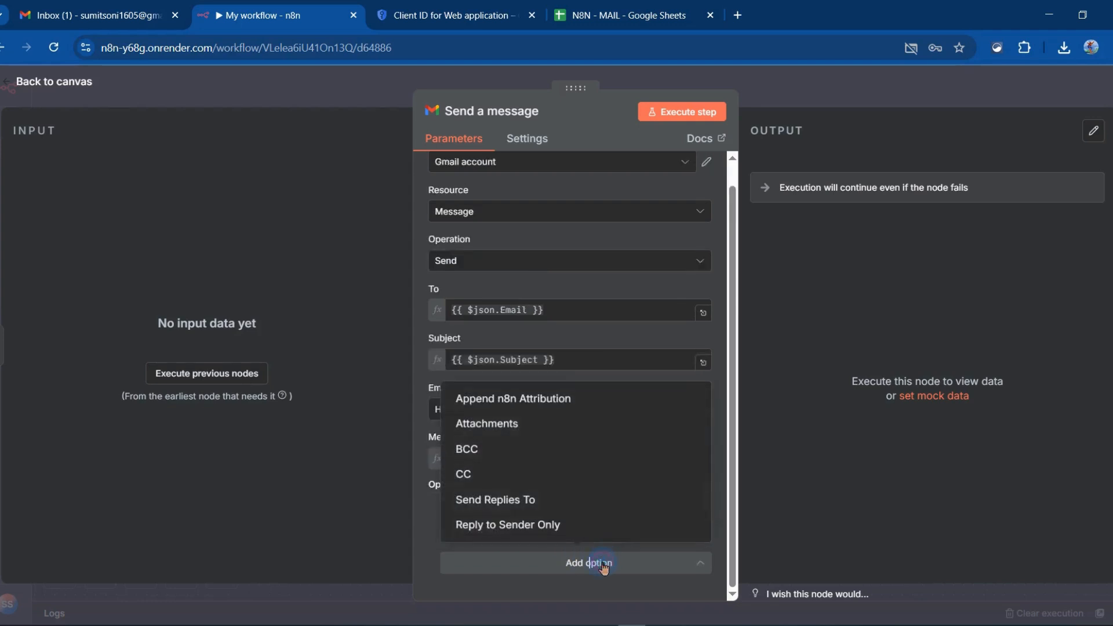
pyautogui.click(519, 399)
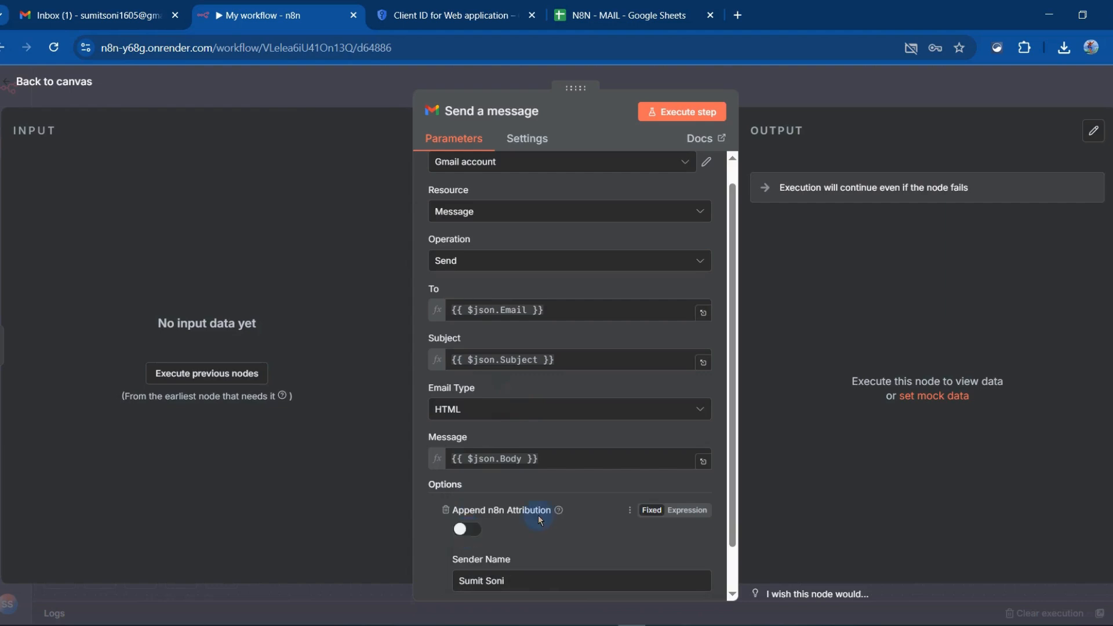
pyautogui.scroll(-2, 538, 515)
pyautogui.scroll(3, 538, 515)
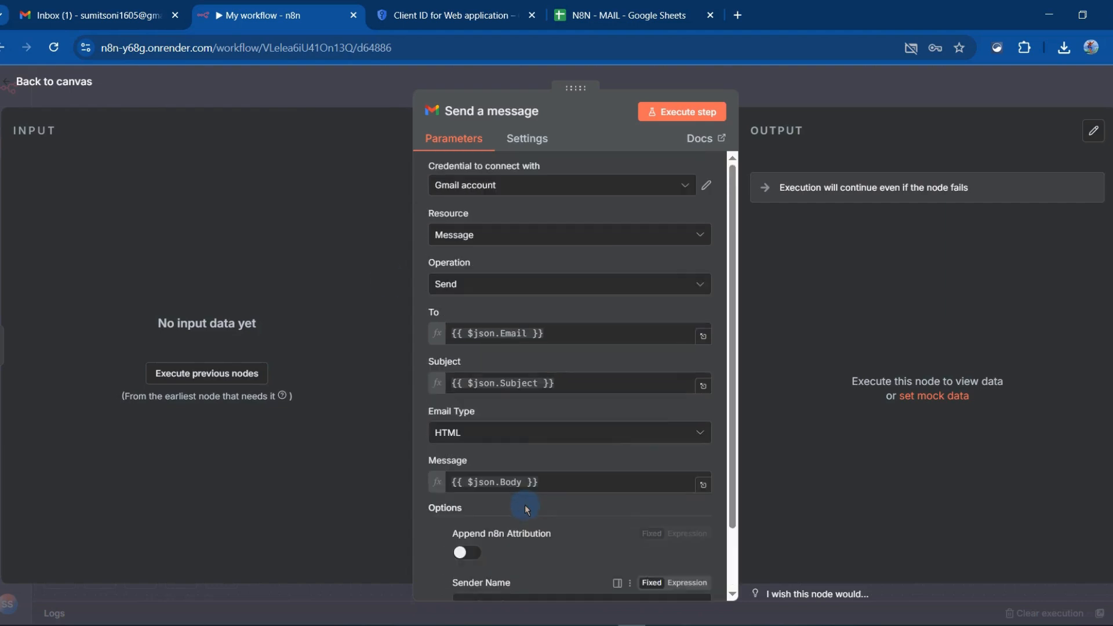
# Open the first Edit Fields node's Body expression in the expanded editor and review the HTML email template with its placeholders
pyautogui.click(57, 84)
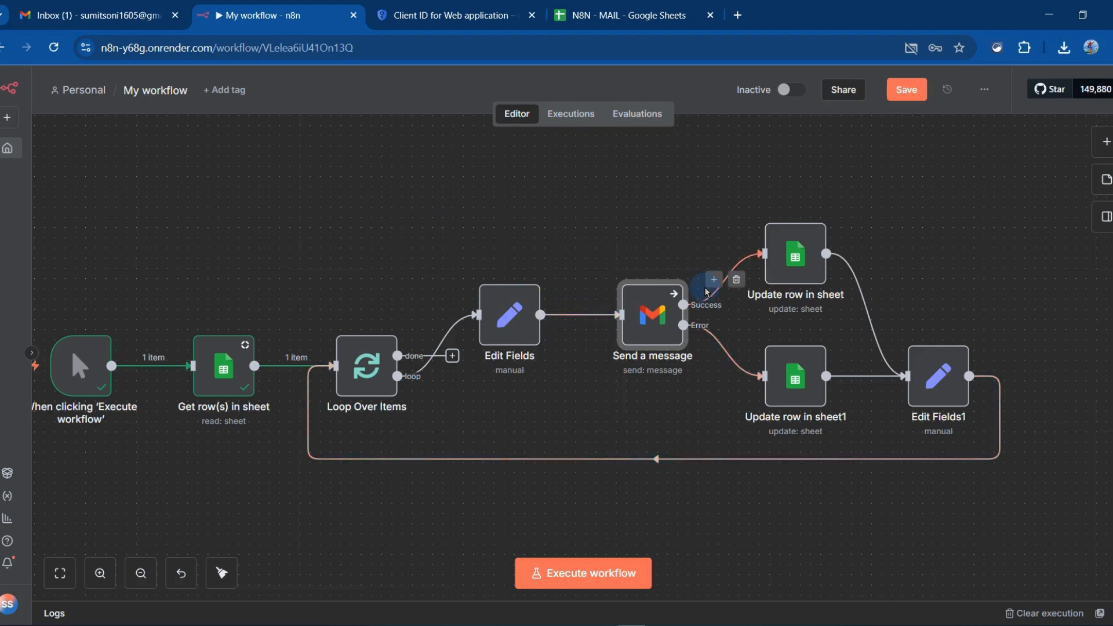
pyautogui.moveTo(167, 293); pyautogui.dragTo(231, 281)
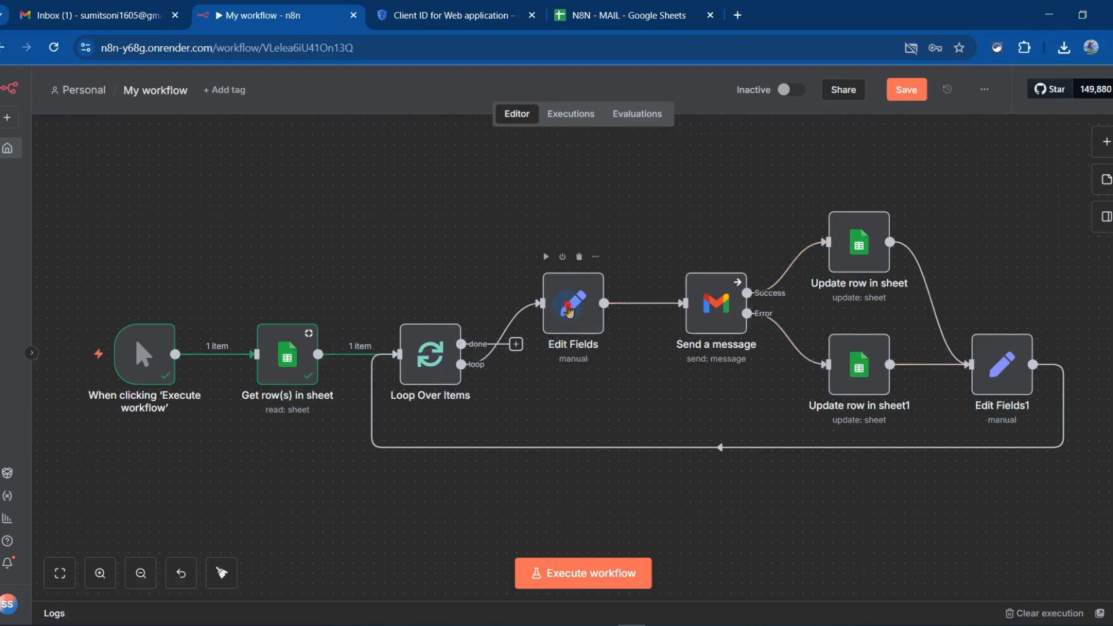
pyautogui.doubleClick(568, 312)
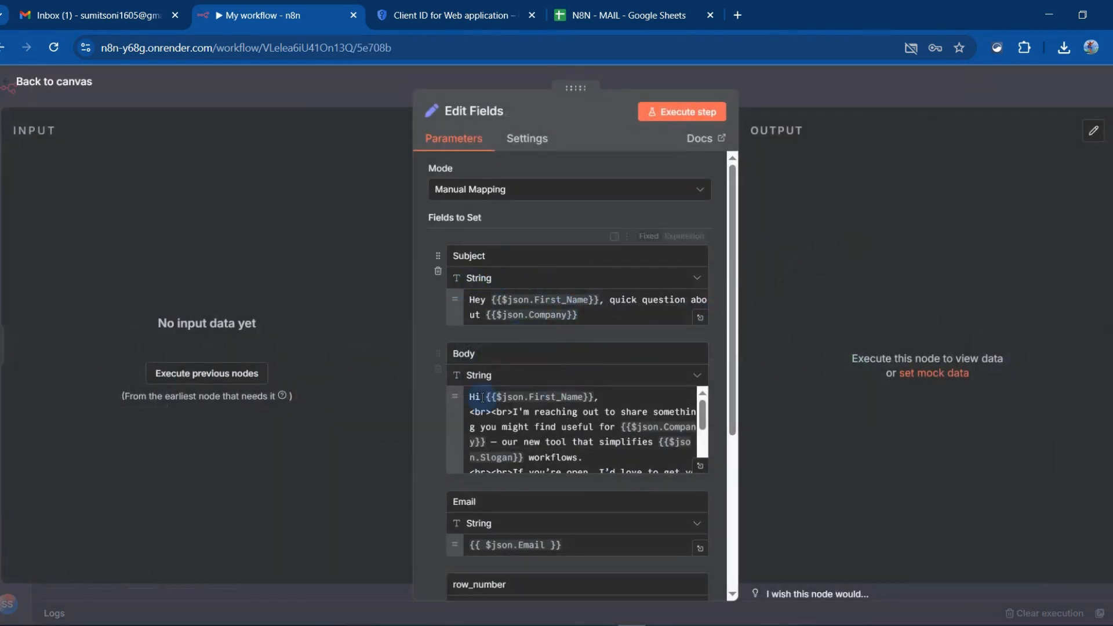
pyautogui.click(607, 456)
pyautogui.scroll(-3, 606, 457)
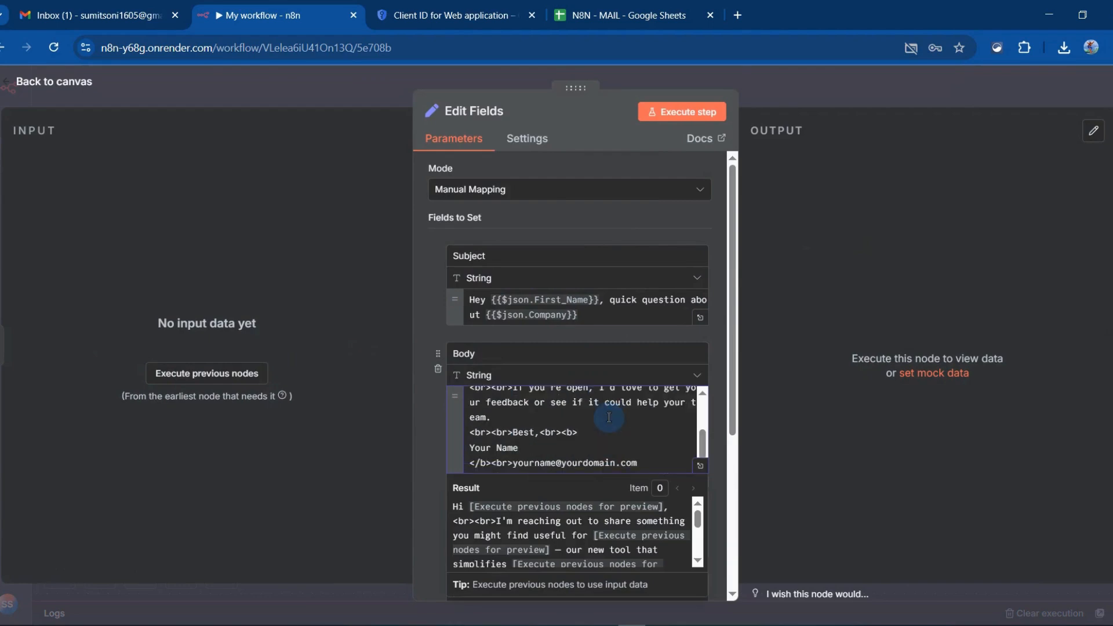
pyautogui.click(701, 465)
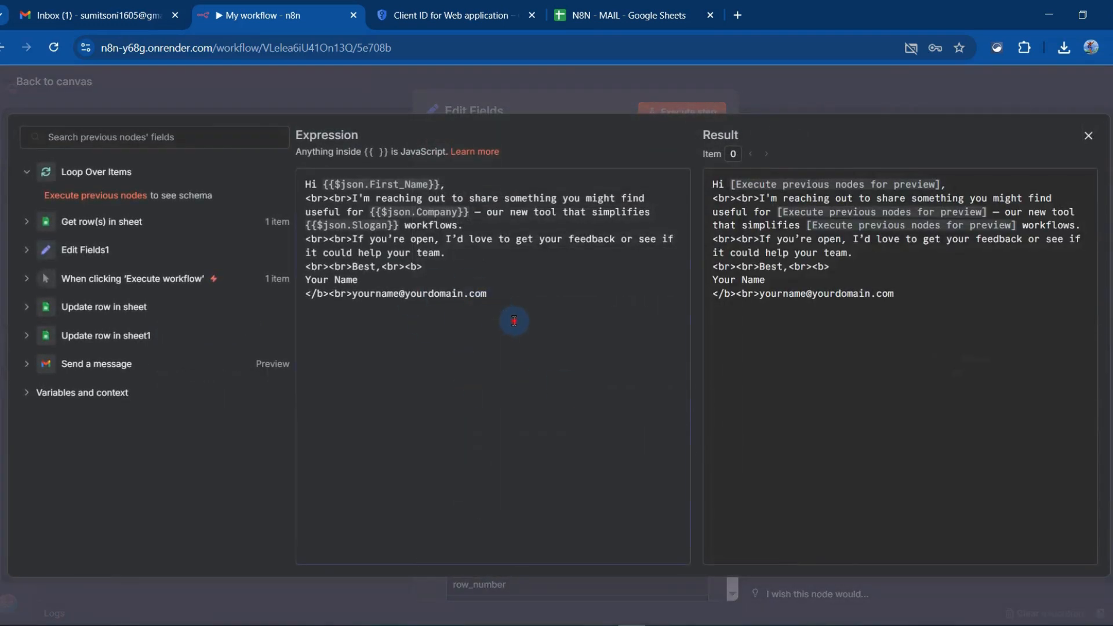
pyautogui.moveTo(513, 319); pyautogui.dragTo(279, 222)
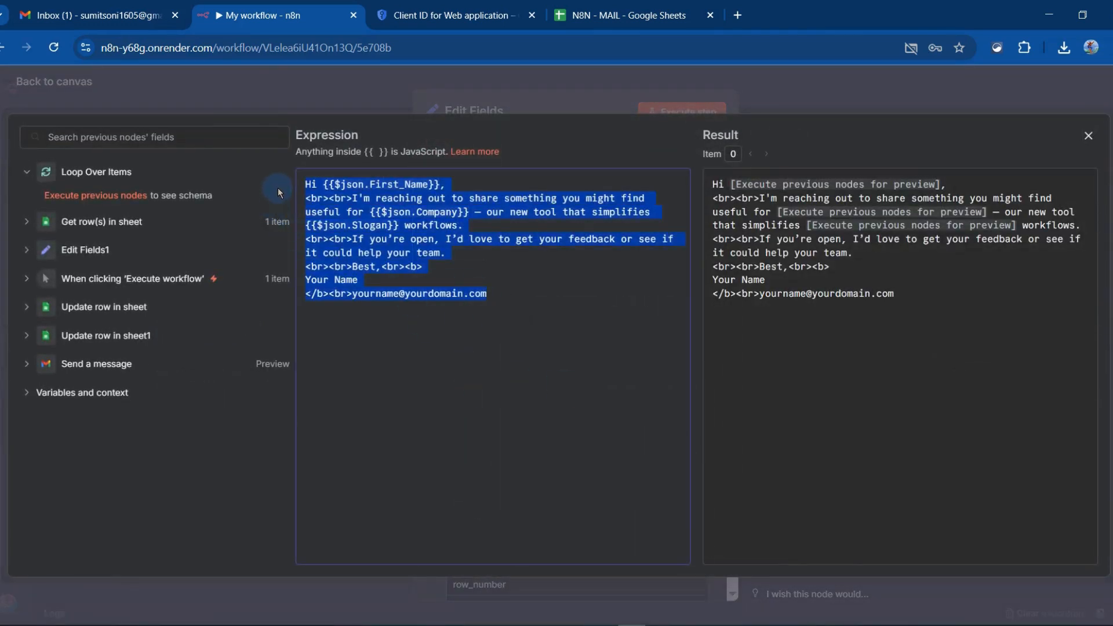
pyautogui.click(493, 307)
pyautogui.click(312, 185)
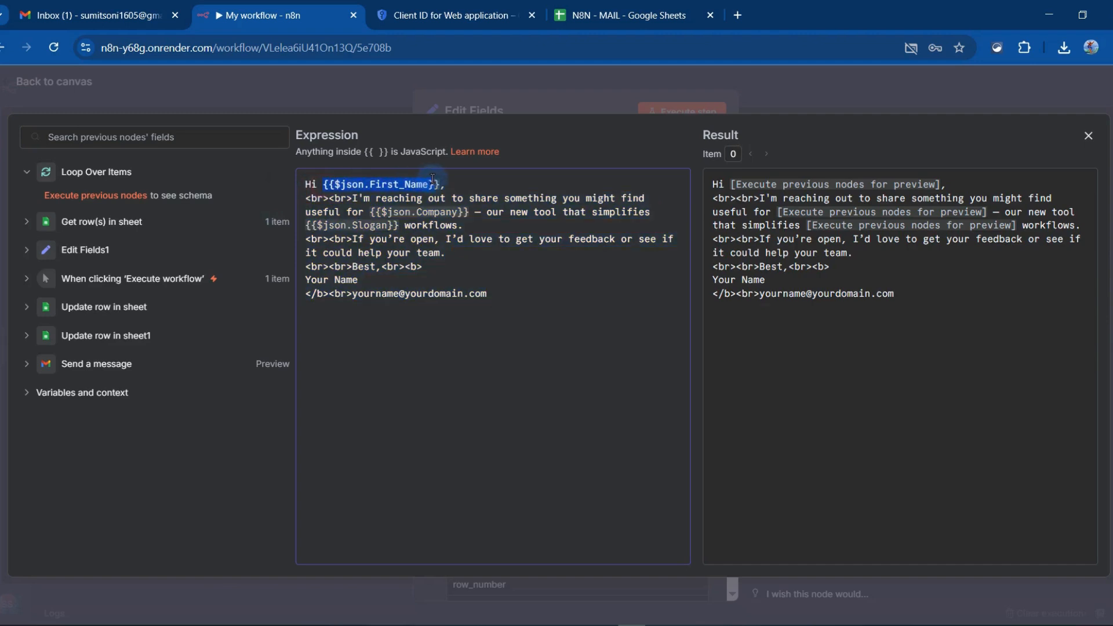
# Check the First_Name header and its row 2 value in the N8N - MAIL spreadsheet against the template placeholder
pyautogui.click(618, 17)
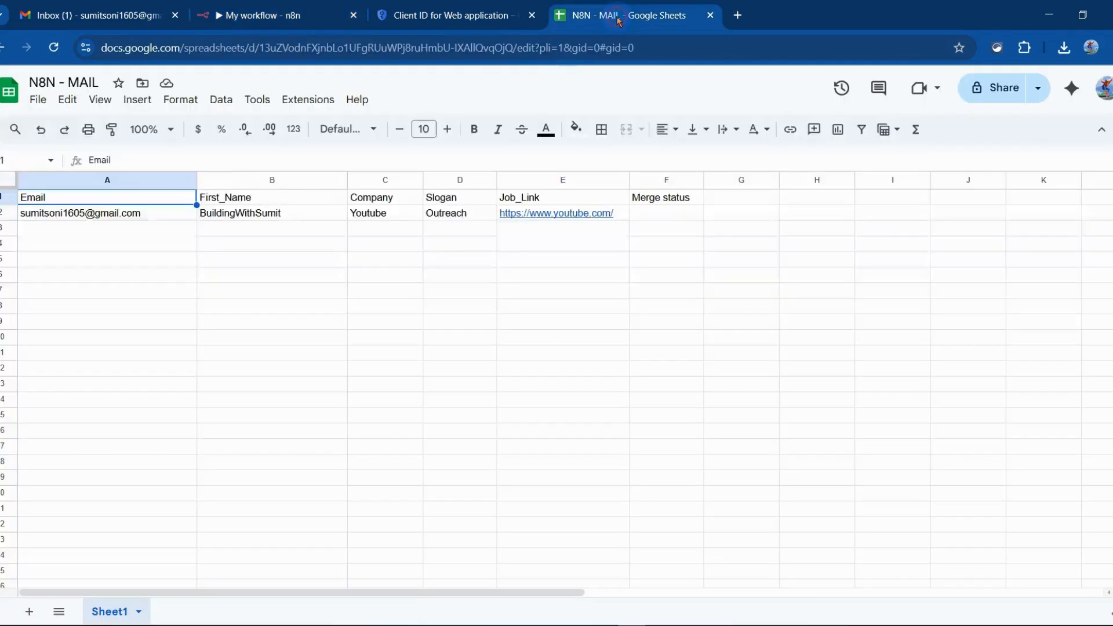
pyautogui.click(234, 198)
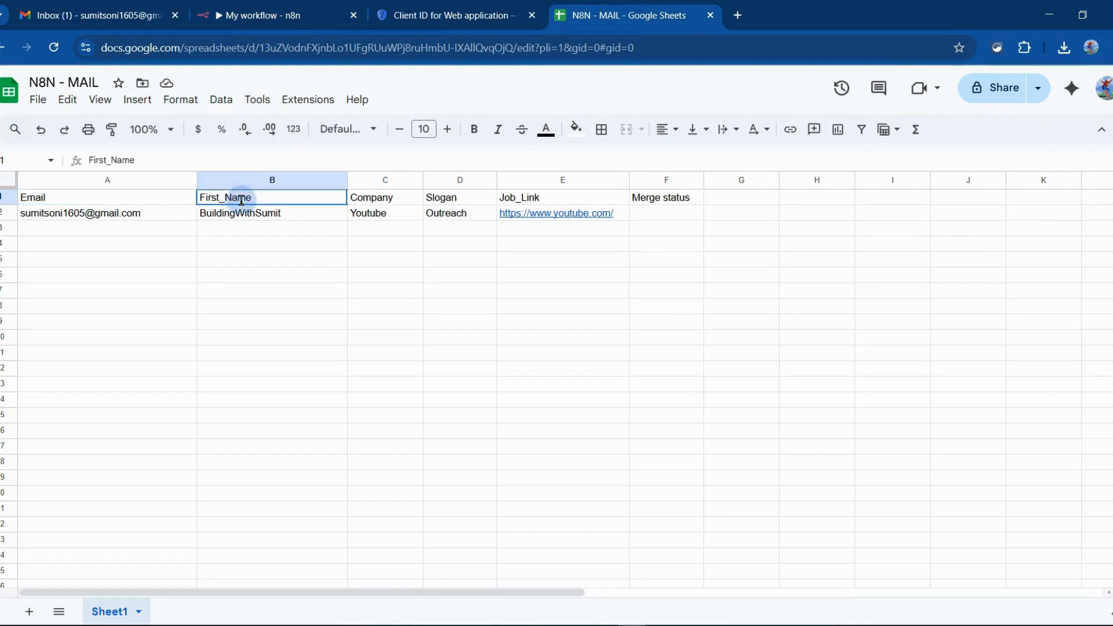
pyautogui.click(289, 216)
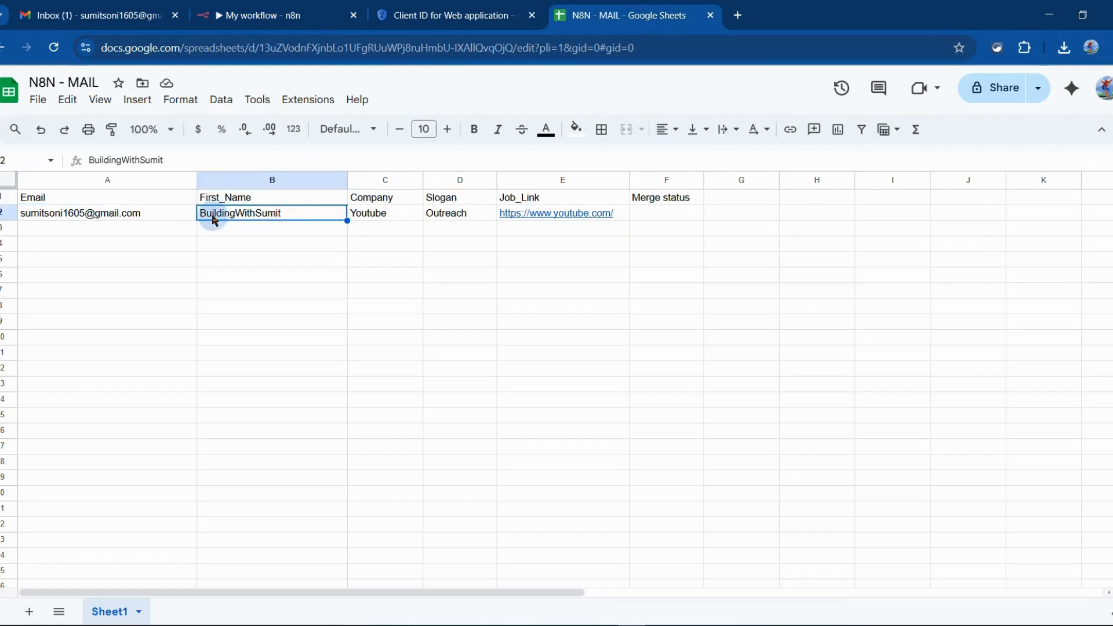
# Go back to n8n, review the whole Body expression, and close the editor and the Edit Fields node
pyautogui.click(321, 7)
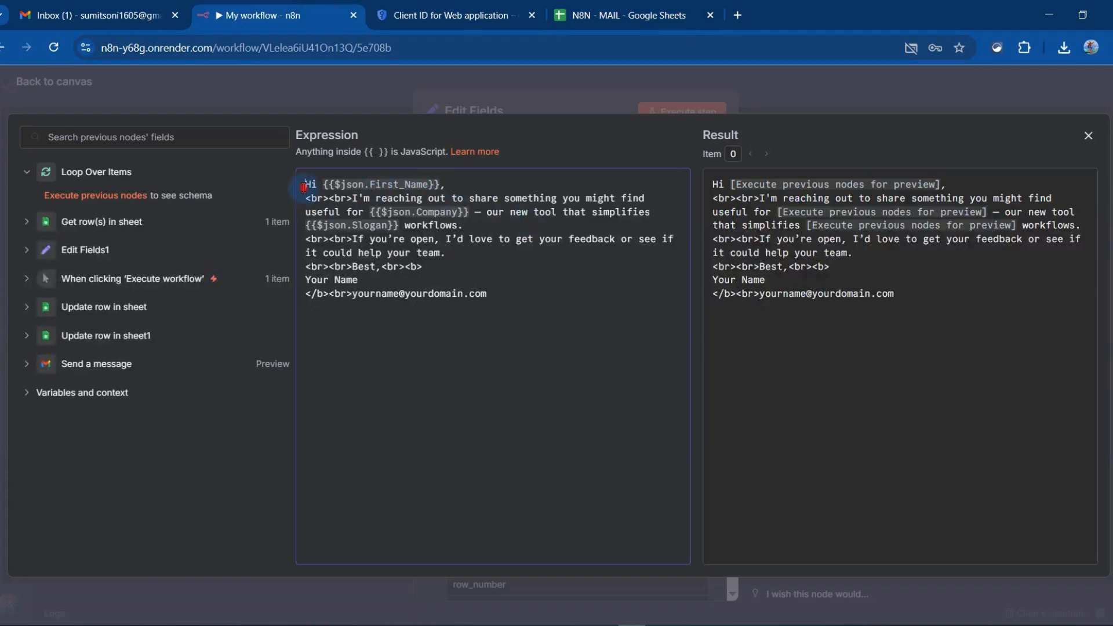
pyautogui.moveTo(303, 185); pyautogui.dragTo(506, 299)
pyautogui.click(506, 299)
pyautogui.moveTo(519, 292); pyautogui.dragTo(304, 186)
pyautogui.click(304, 187)
pyautogui.click(66, 103)
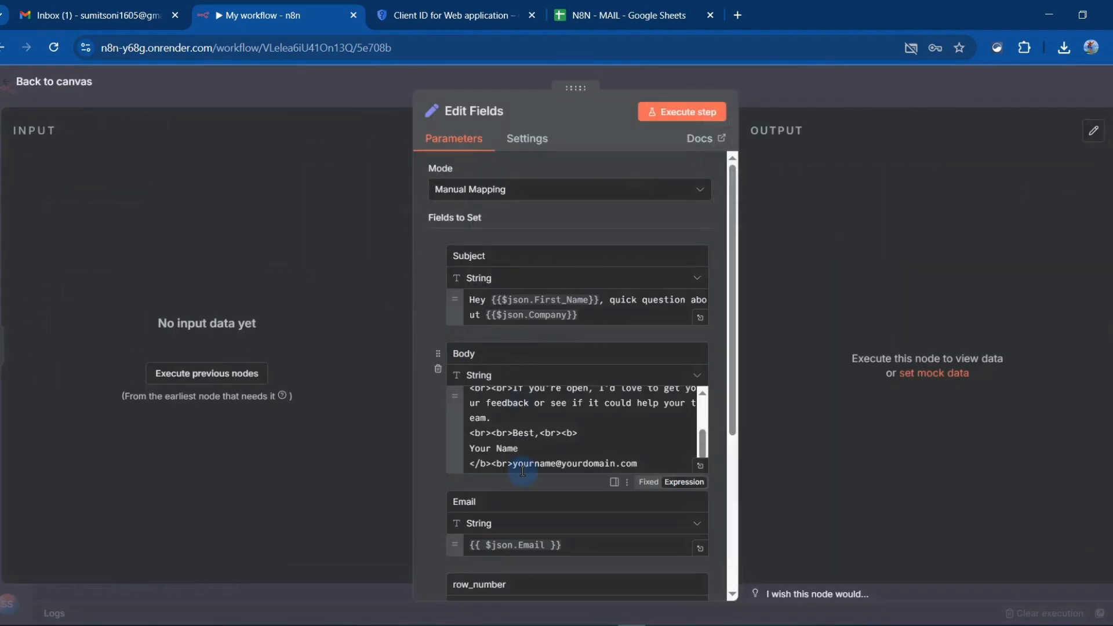
pyautogui.click(65, 84)
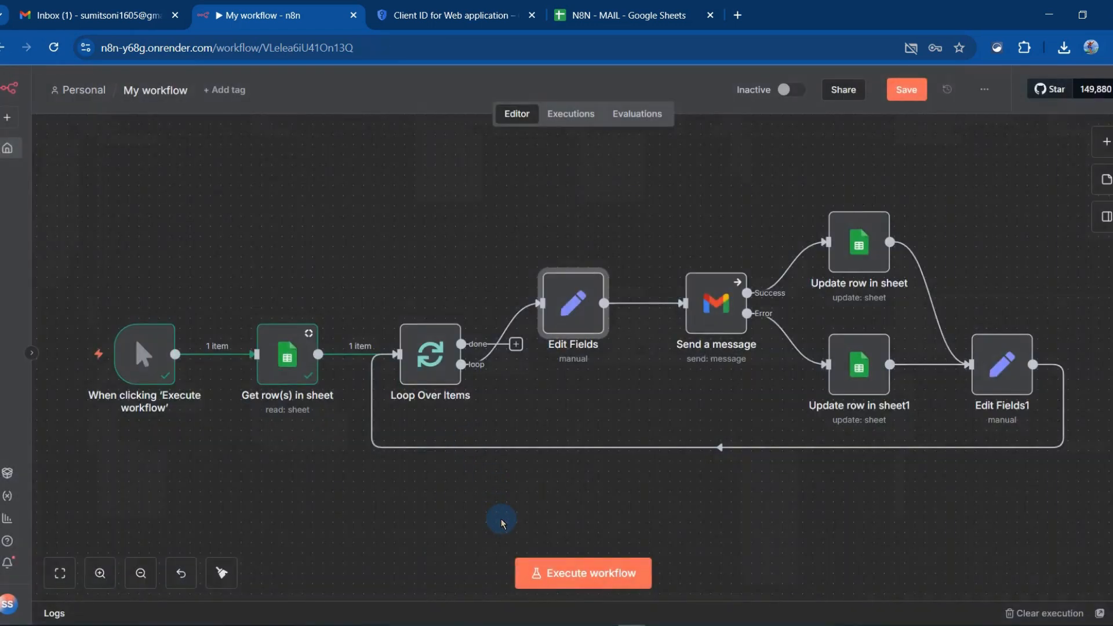
# Save the workflow and execute it
pyautogui.moveTo(781, 462)
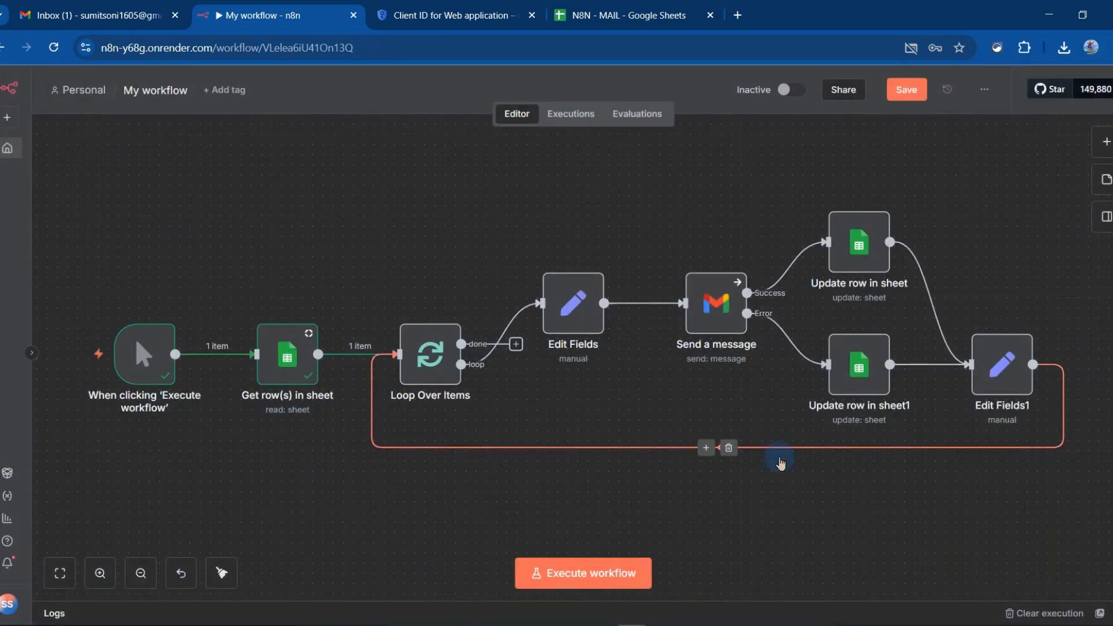
pyautogui.hotkey('ctrl', 's')
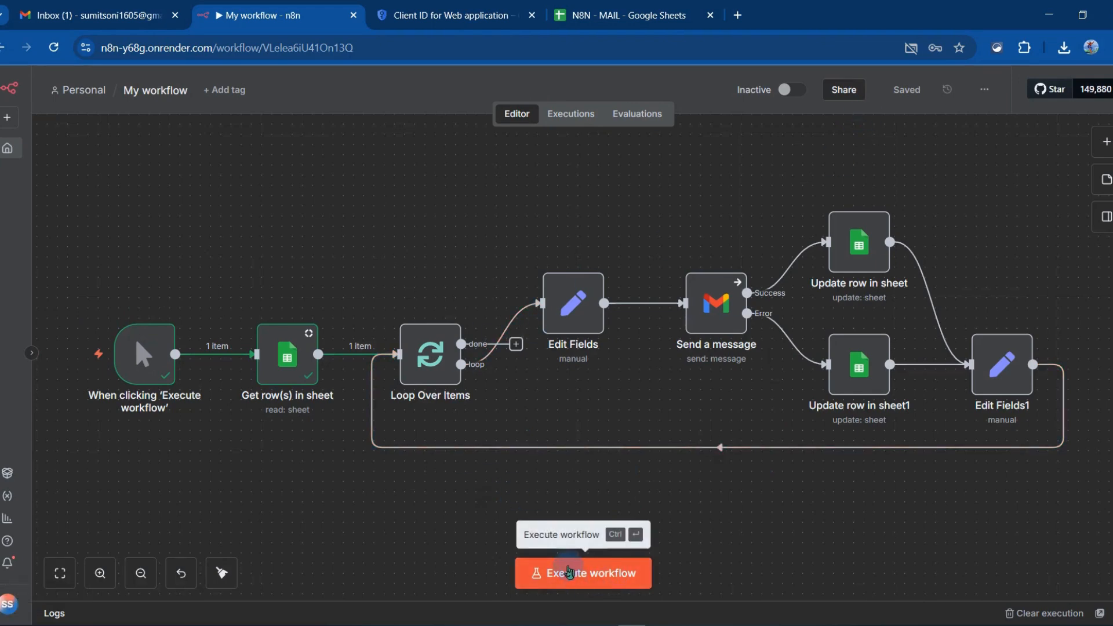
pyautogui.click(568, 573)
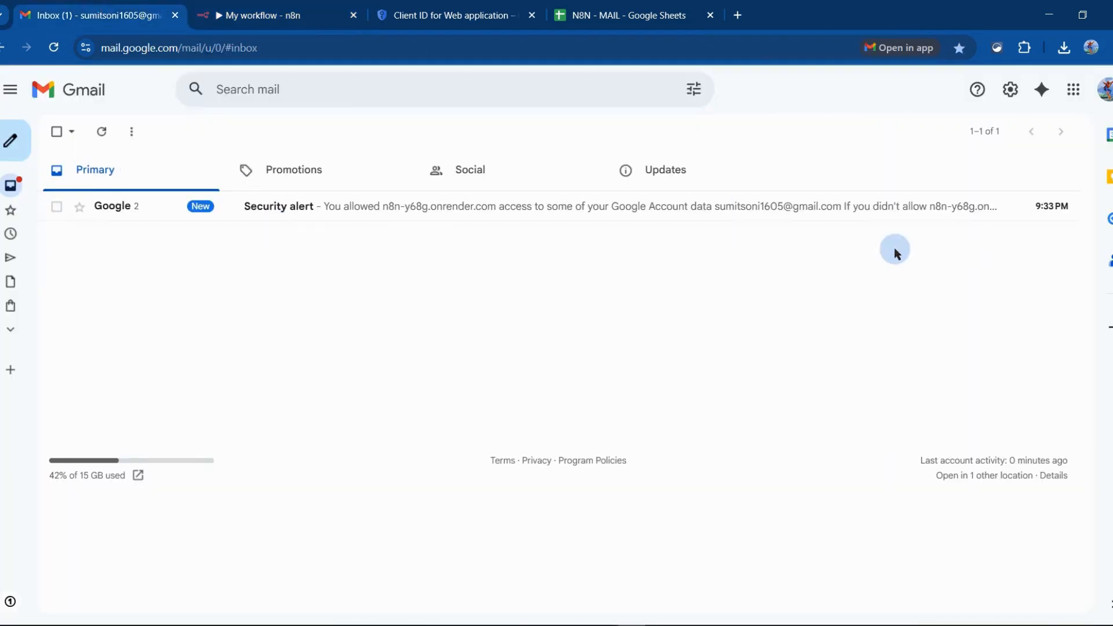
# Trash the Google security alert in Gmail, and verify the workflow run in the sheet's Merge status column and the received email
pyautogui.click(997, 207)
pyautogui.click(623, 7)
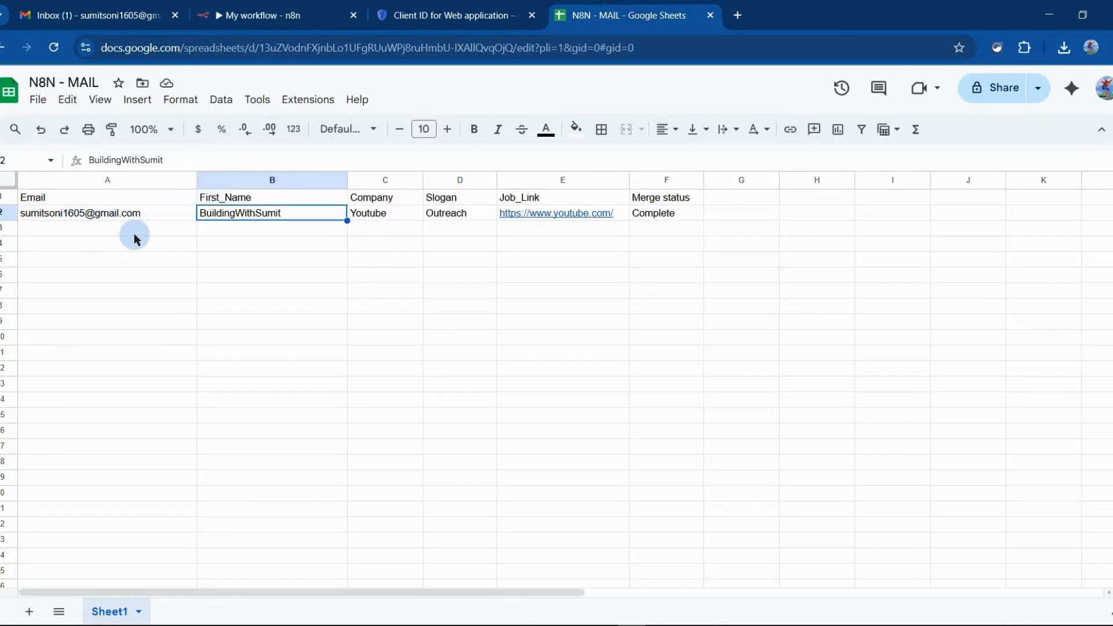
pyautogui.click(102, 17)
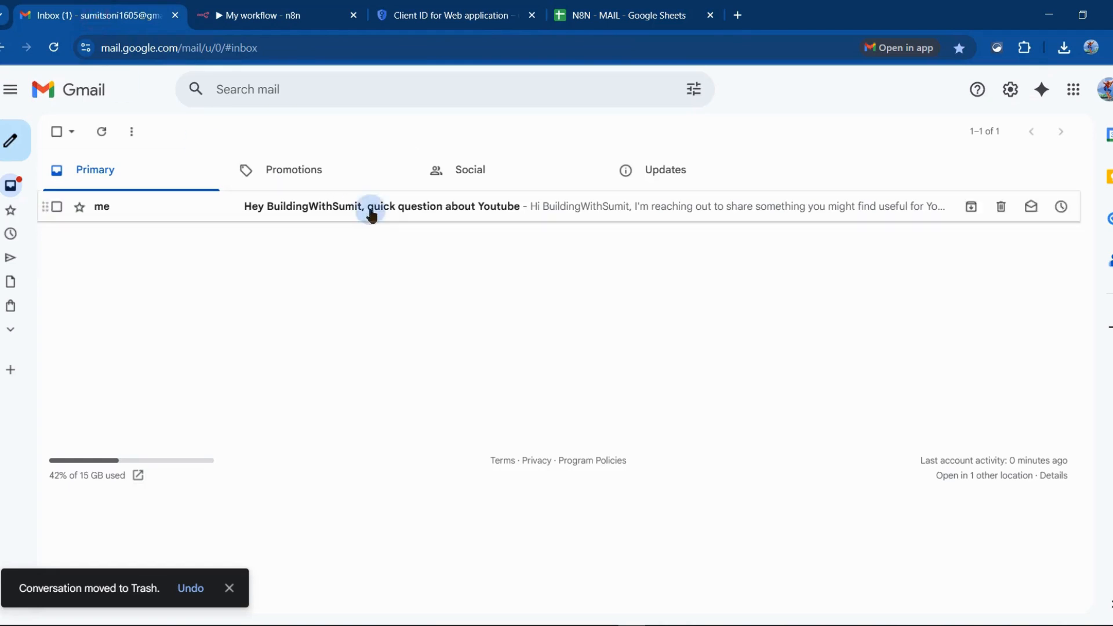
pyautogui.click(273, 208)
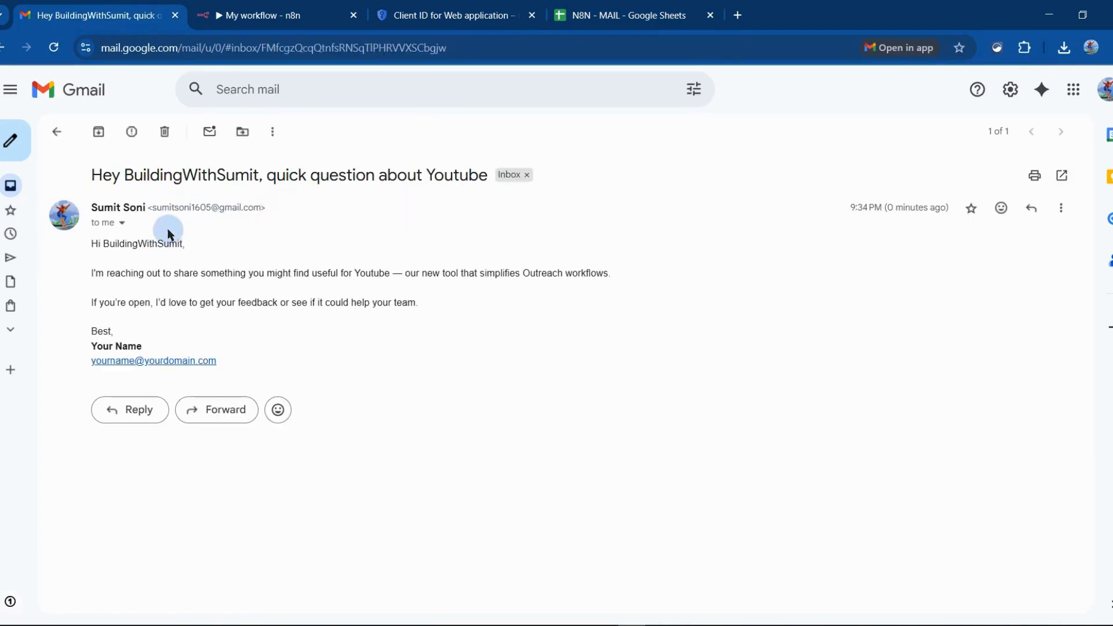
# Show the received email's header details and check the recipient address
pyautogui.click(122, 225)
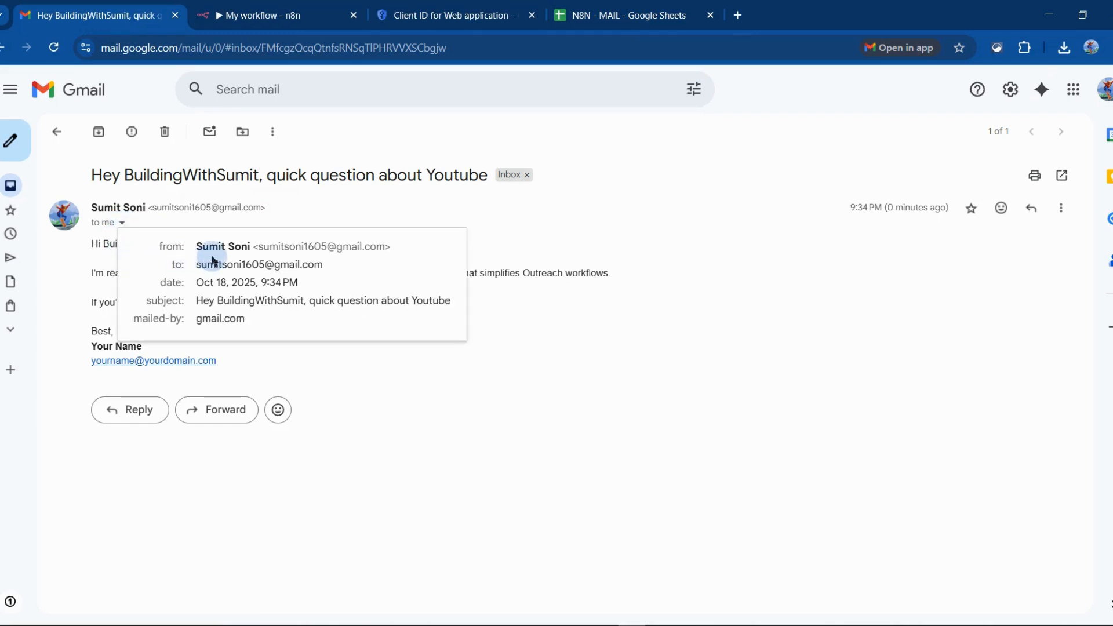
pyautogui.moveTo(199, 267); pyautogui.dragTo(325, 256)
pyautogui.click(409, 346)
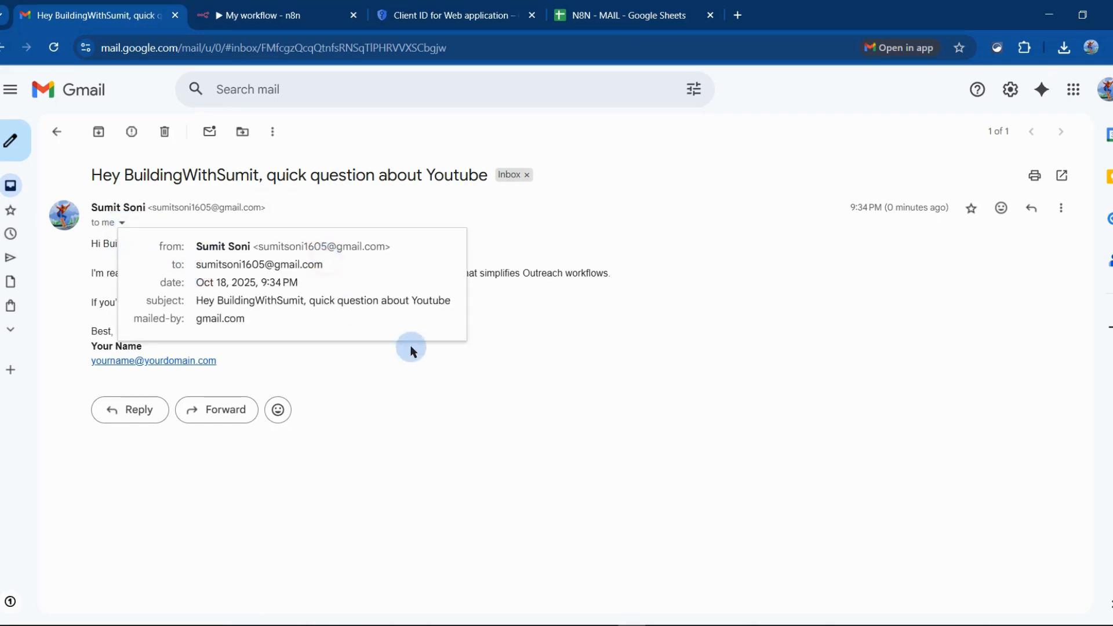
# Compare the email's greeting with the First_Name column in the N8N - MAIL spreadsheet, and read the rest of the message in Gmail
pyautogui.moveTo(91, 244); pyautogui.dragTo(177, 248)
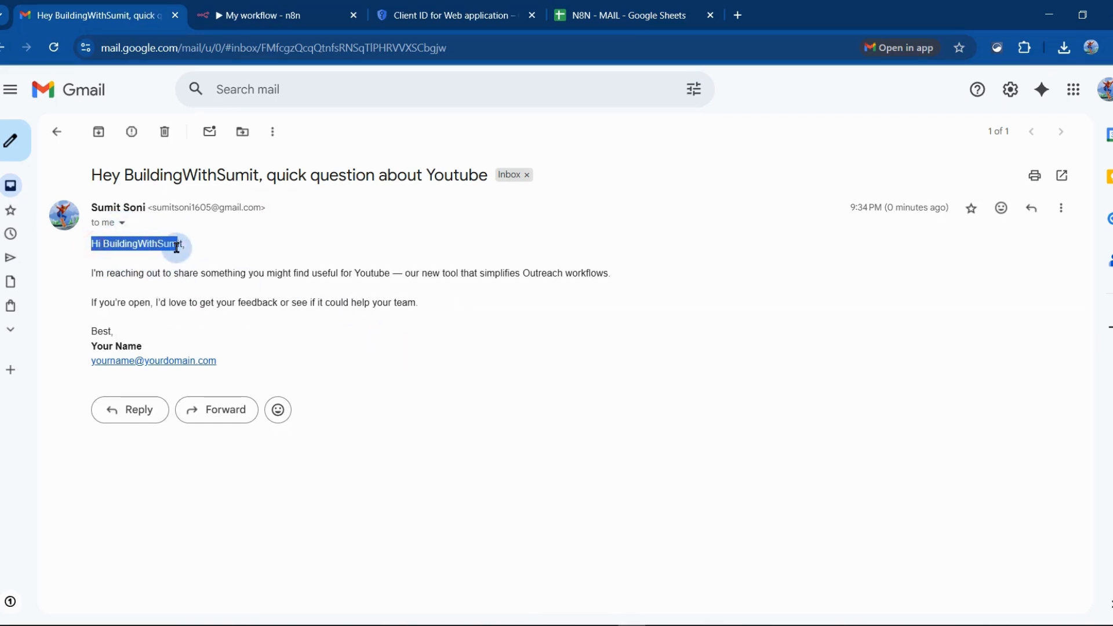
pyautogui.click(620, 15)
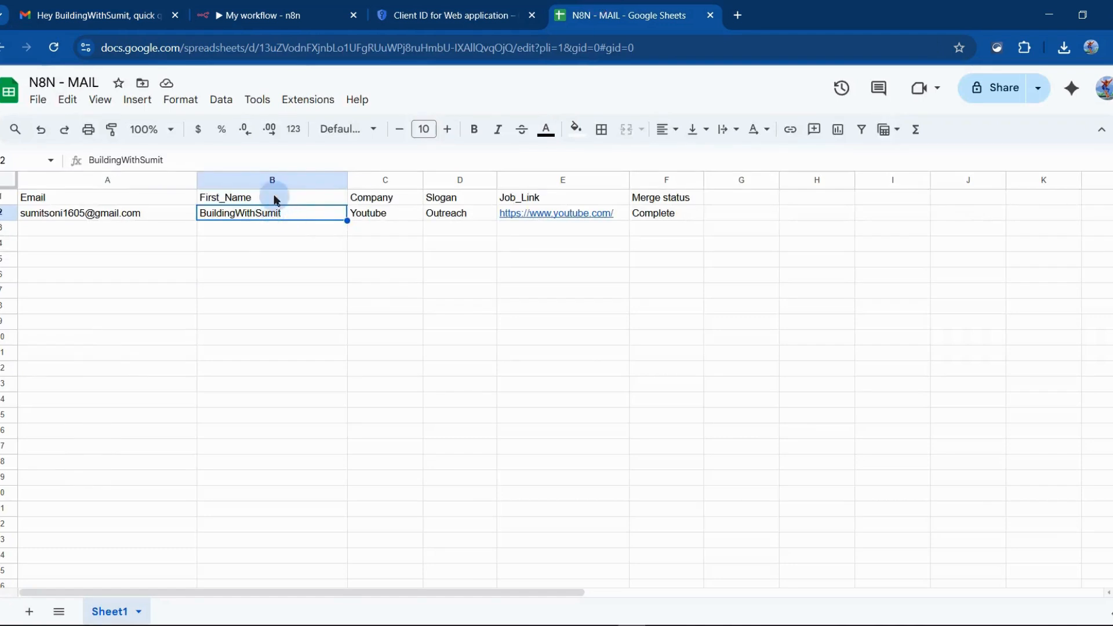
pyautogui.click(261, 16)
pyautogui.click(139, 11)
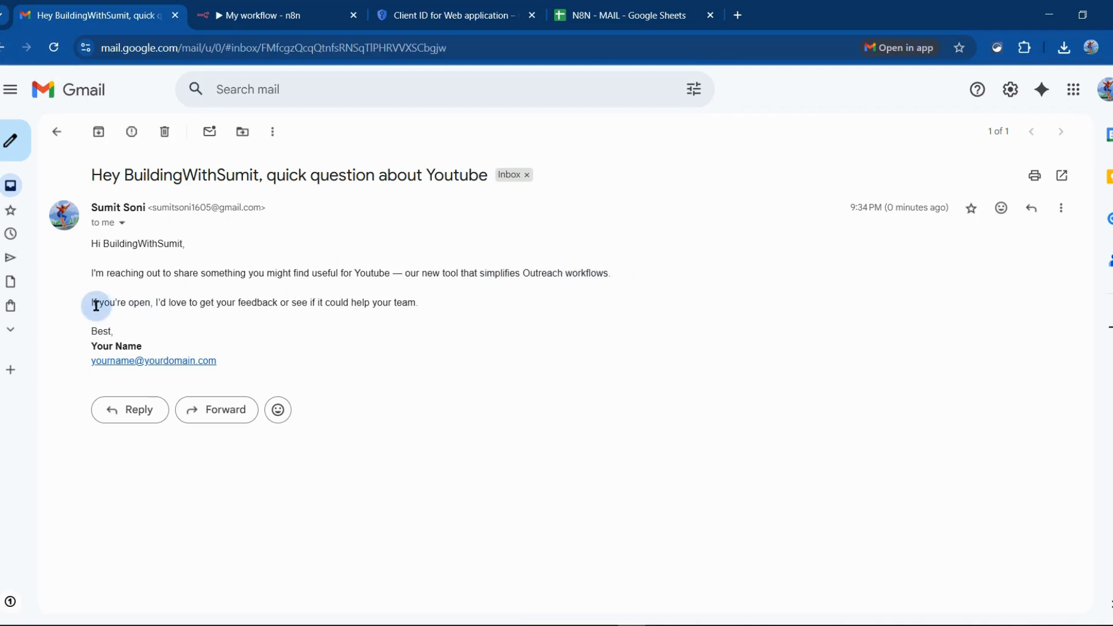
pyautogui.moveTo(93, 304); pyautogui.dragTo(402, 308)
pyautogui.click(398, 310)
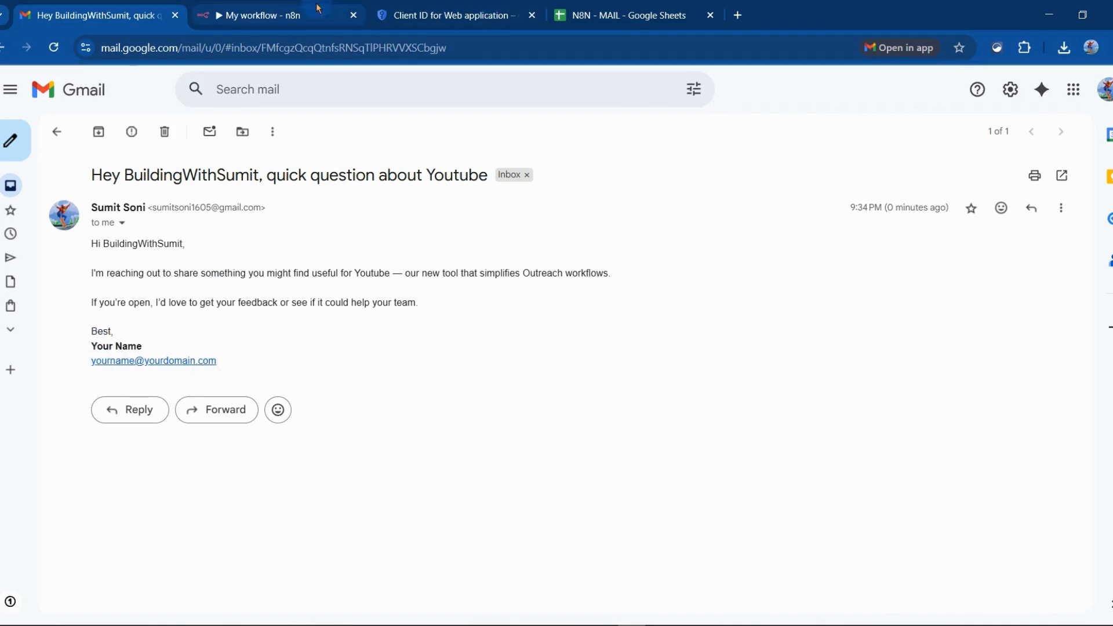
# Go back to the N8N - MAIL spreadsheet and select the empty Email cell A3 below the existing contact
pyautogui.click(264, 15)
pyautogui.click(491, 8)
pyautogui.click(629, 15)
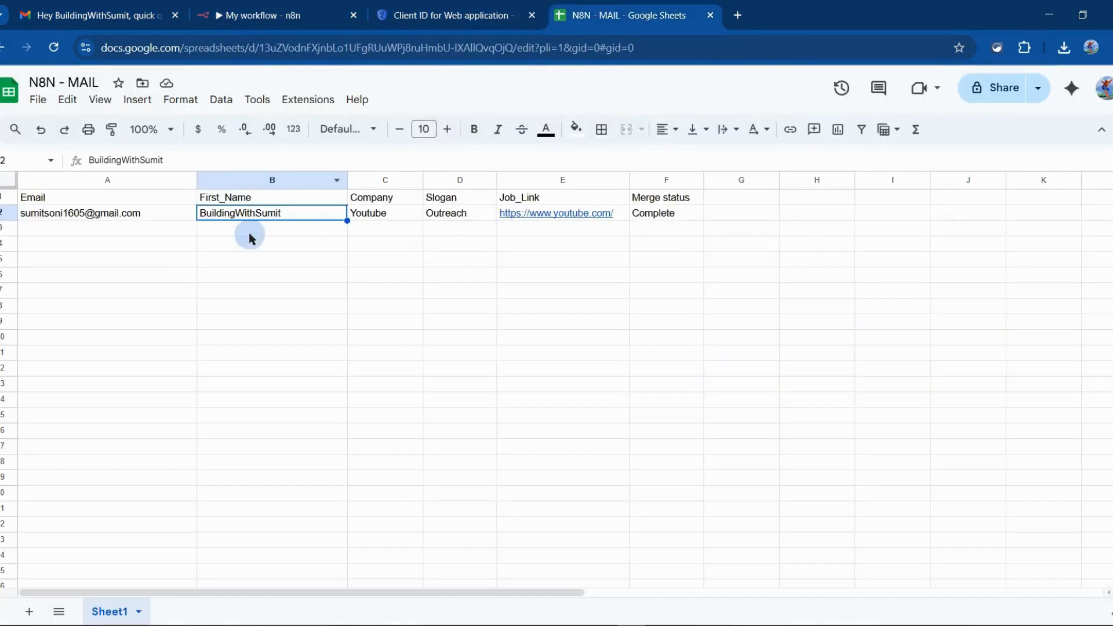
pyautogui.click(98, 226)
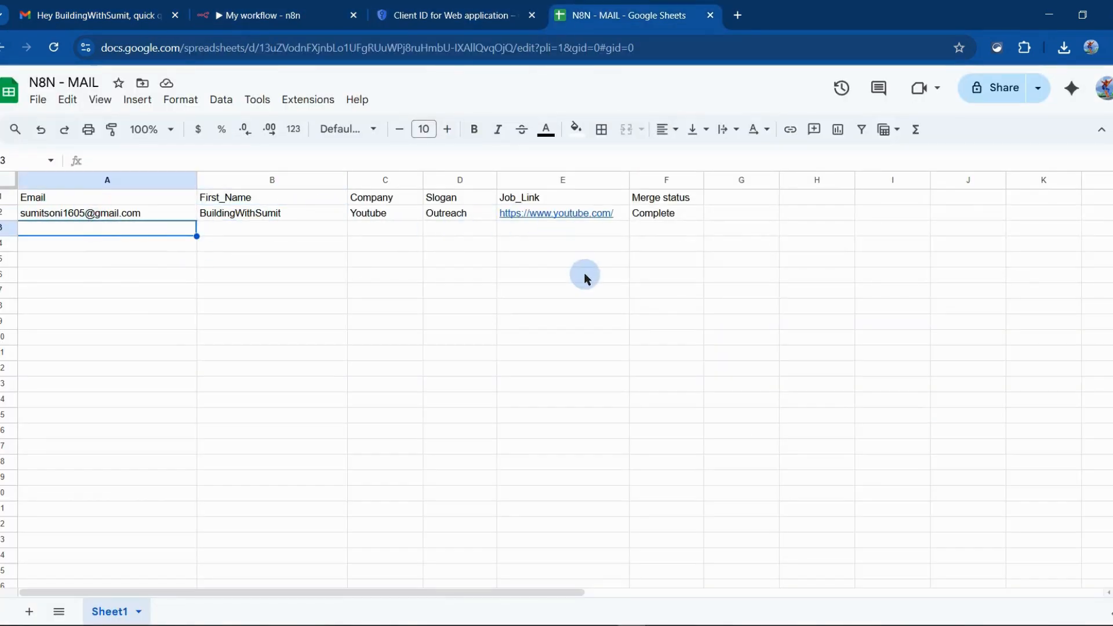